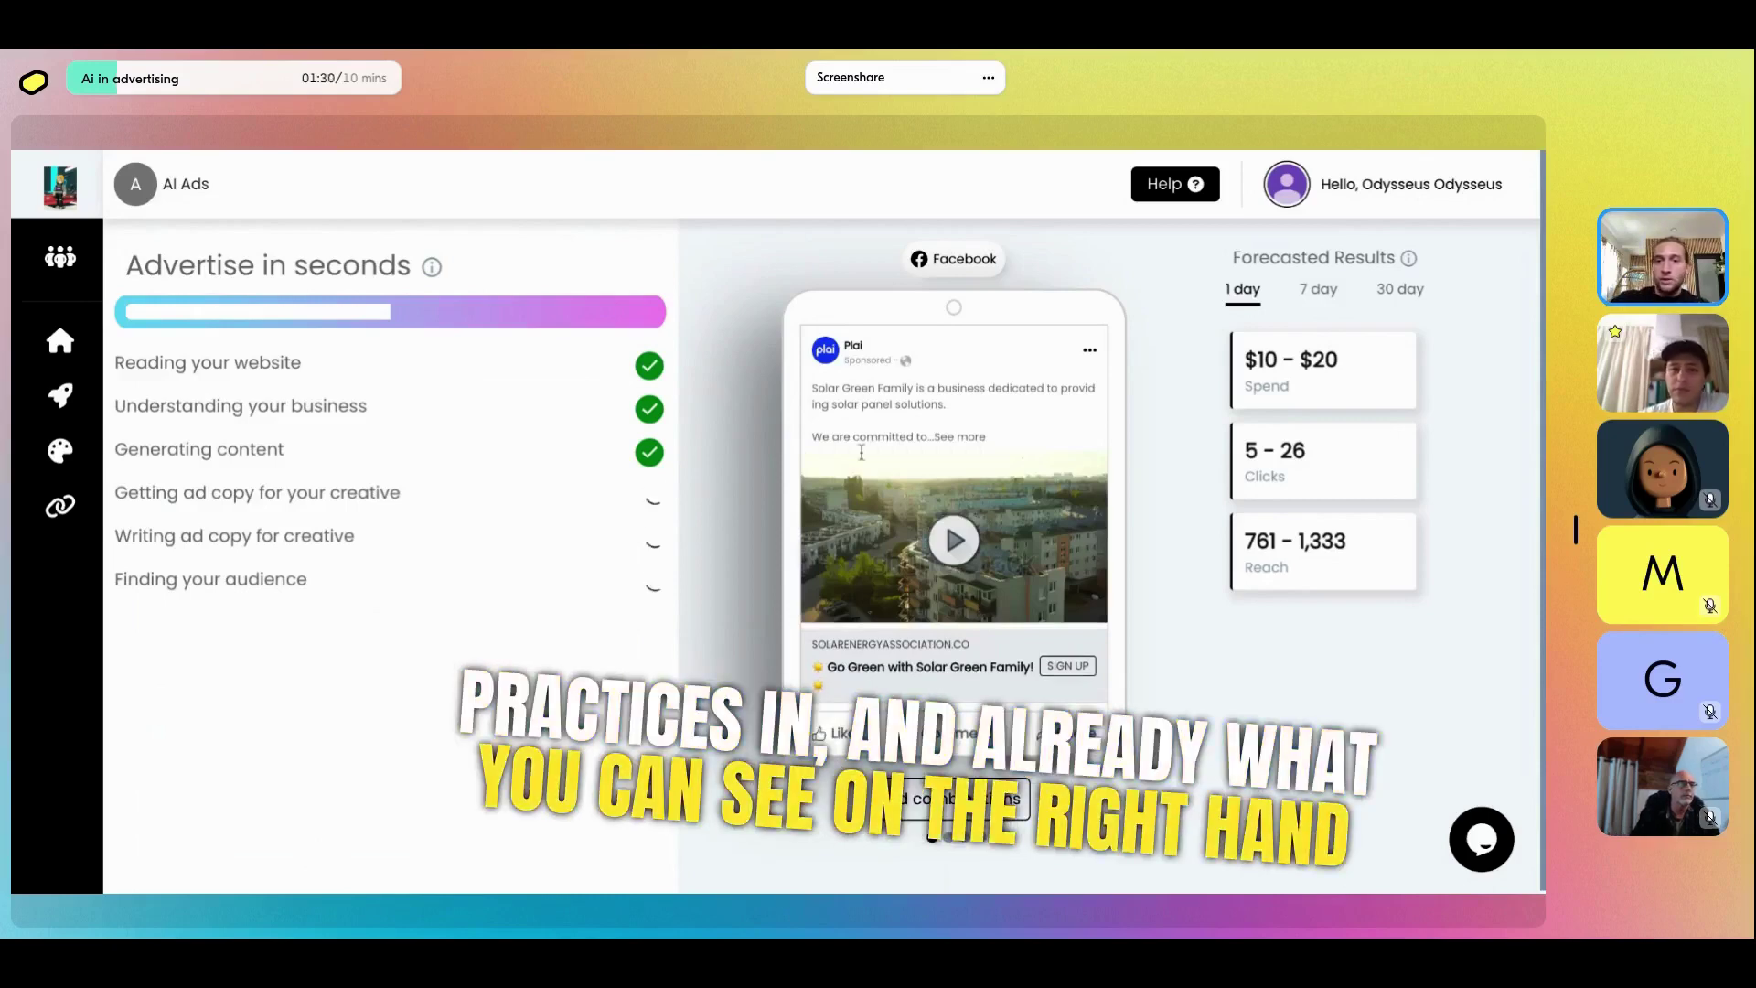
Play the generated ad video preview and open the ad combinations for all placements
{"action": "left_click", "coordinate": [968, 568]}
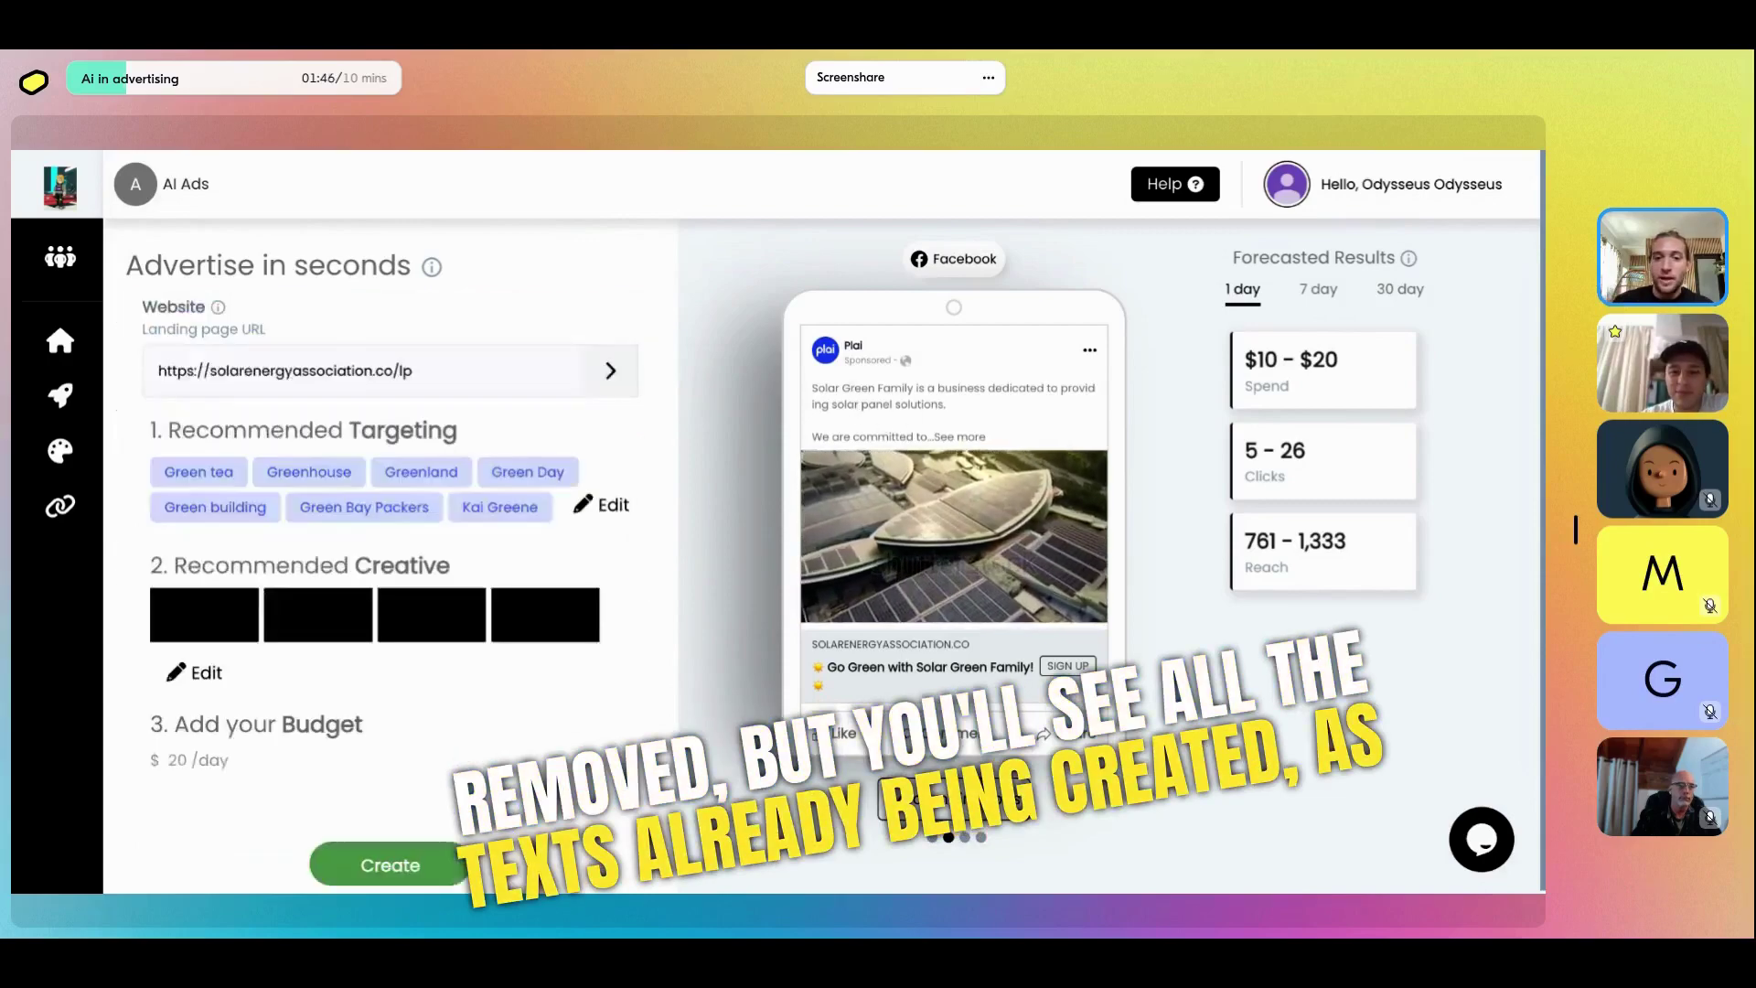
{"action": "left_click", "coordinate": [883, 546]}
{"action": "scroll", "coordinate": [882, 547], "scroll_direction": "down", "scroll_amount": 1}
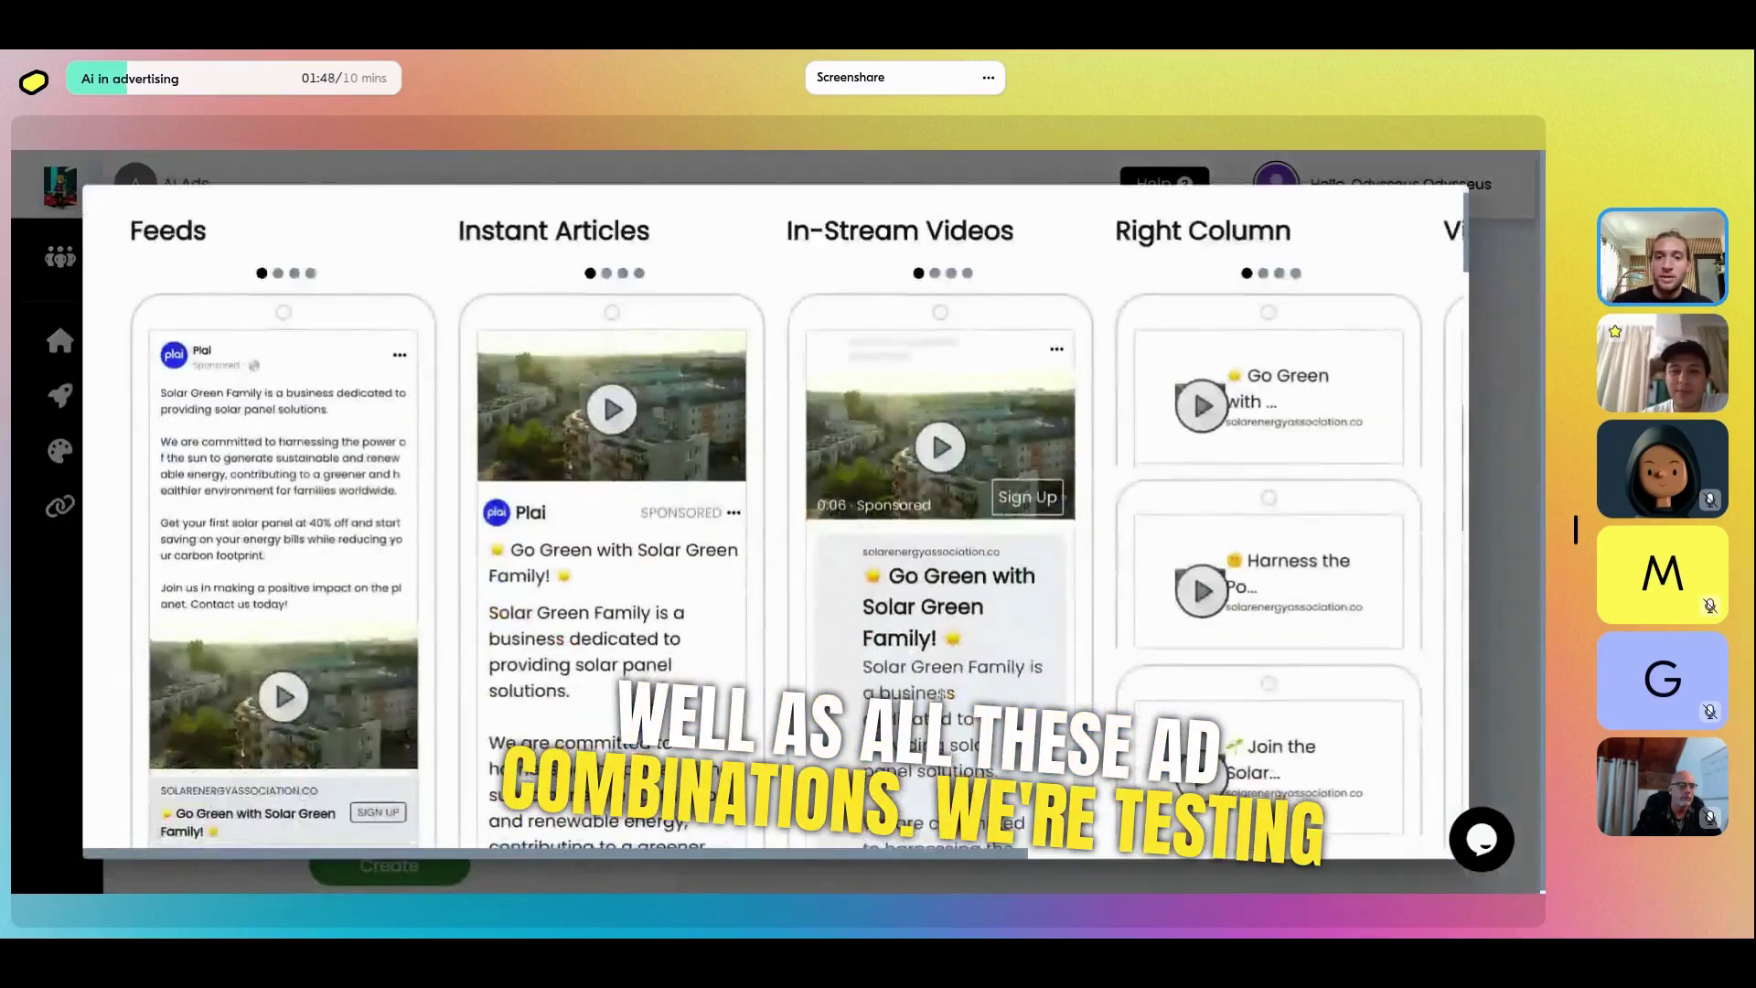
{"action": "scroll", "coordinate": [1391, 550], "scroll_direction": "down", "scroll_amount": 1}
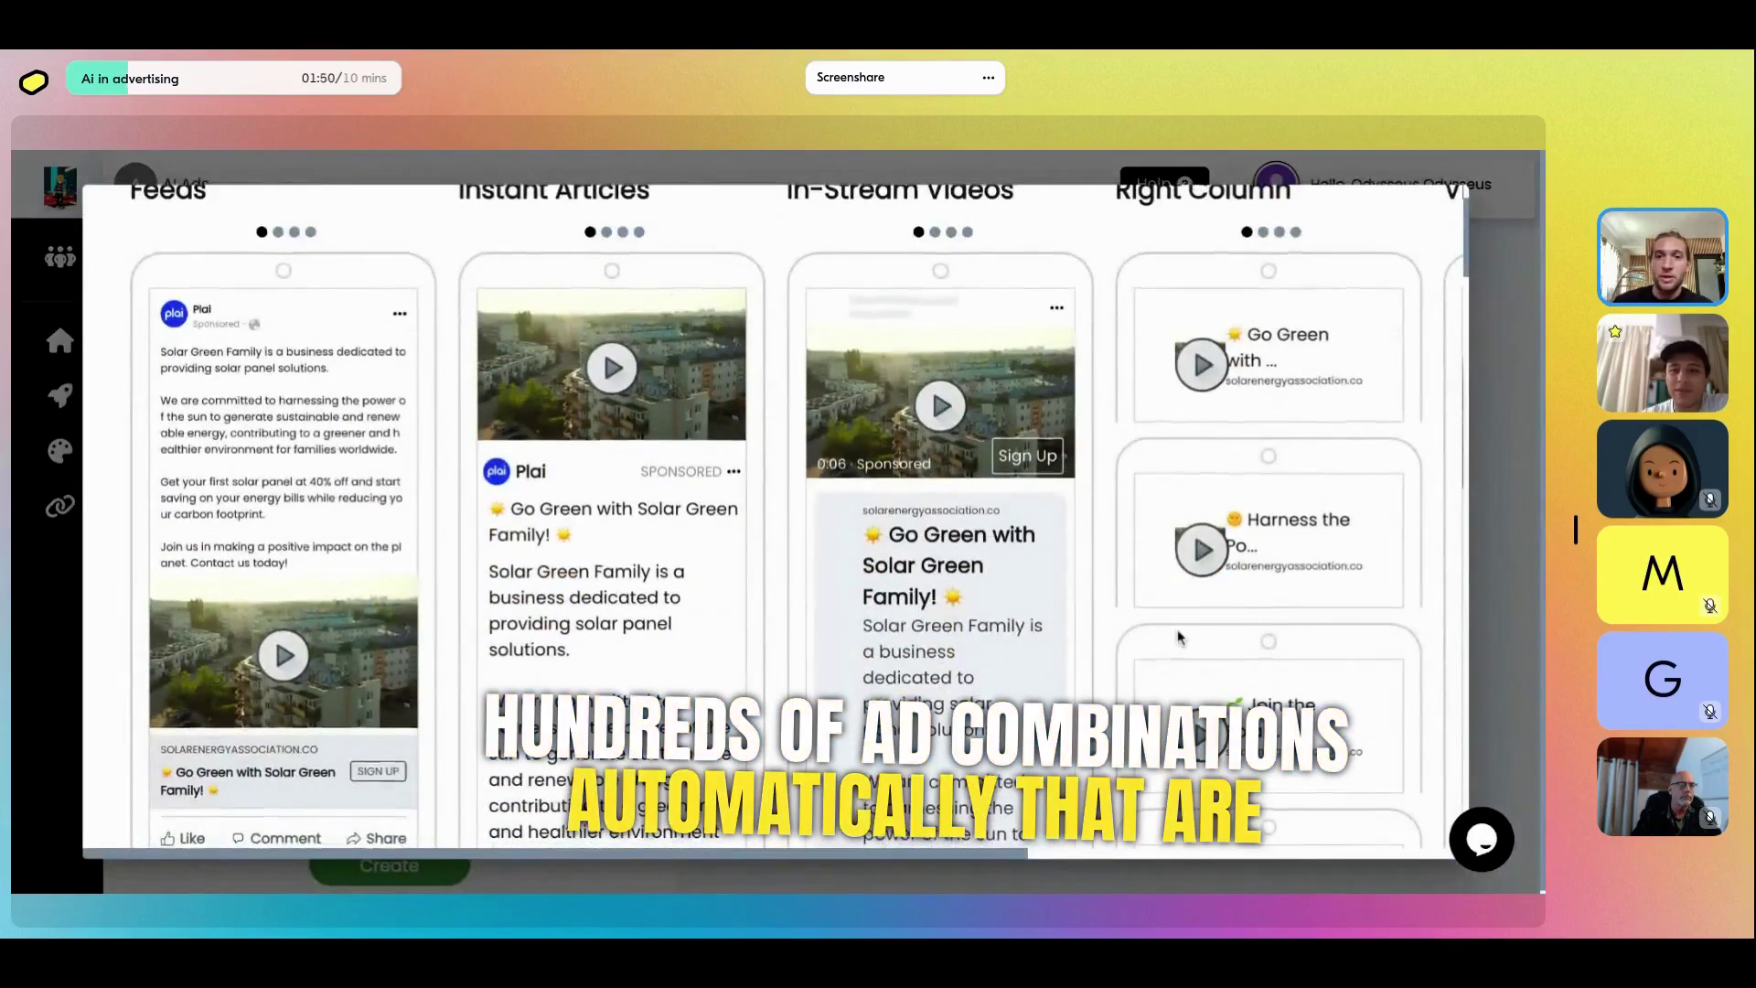
{"action": "scroll", "coordinate": [1180, 639], "scroll_direction": "up", "scroll_amount": 1}
Show the next In-Stream Videos ad variation and look through the existing lead forms
{"action": "left_click", "coordinate": [936, 265]}
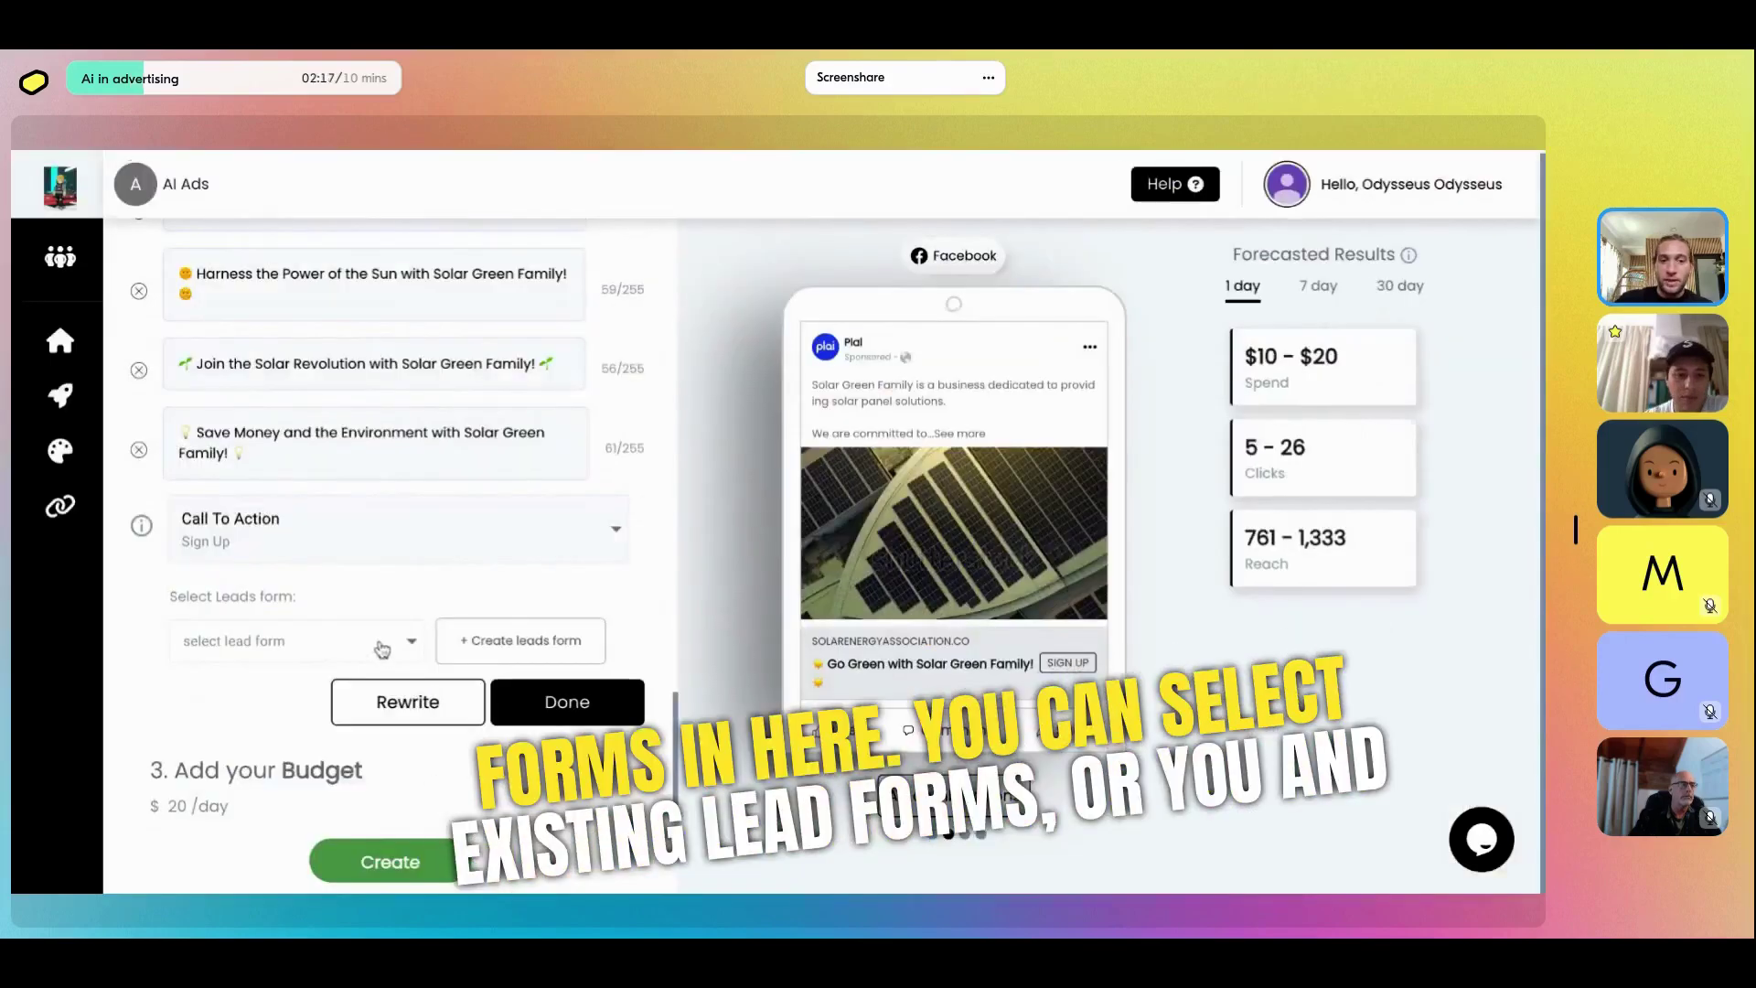
{"action": "left_click", "coordinate": [381, 642]}
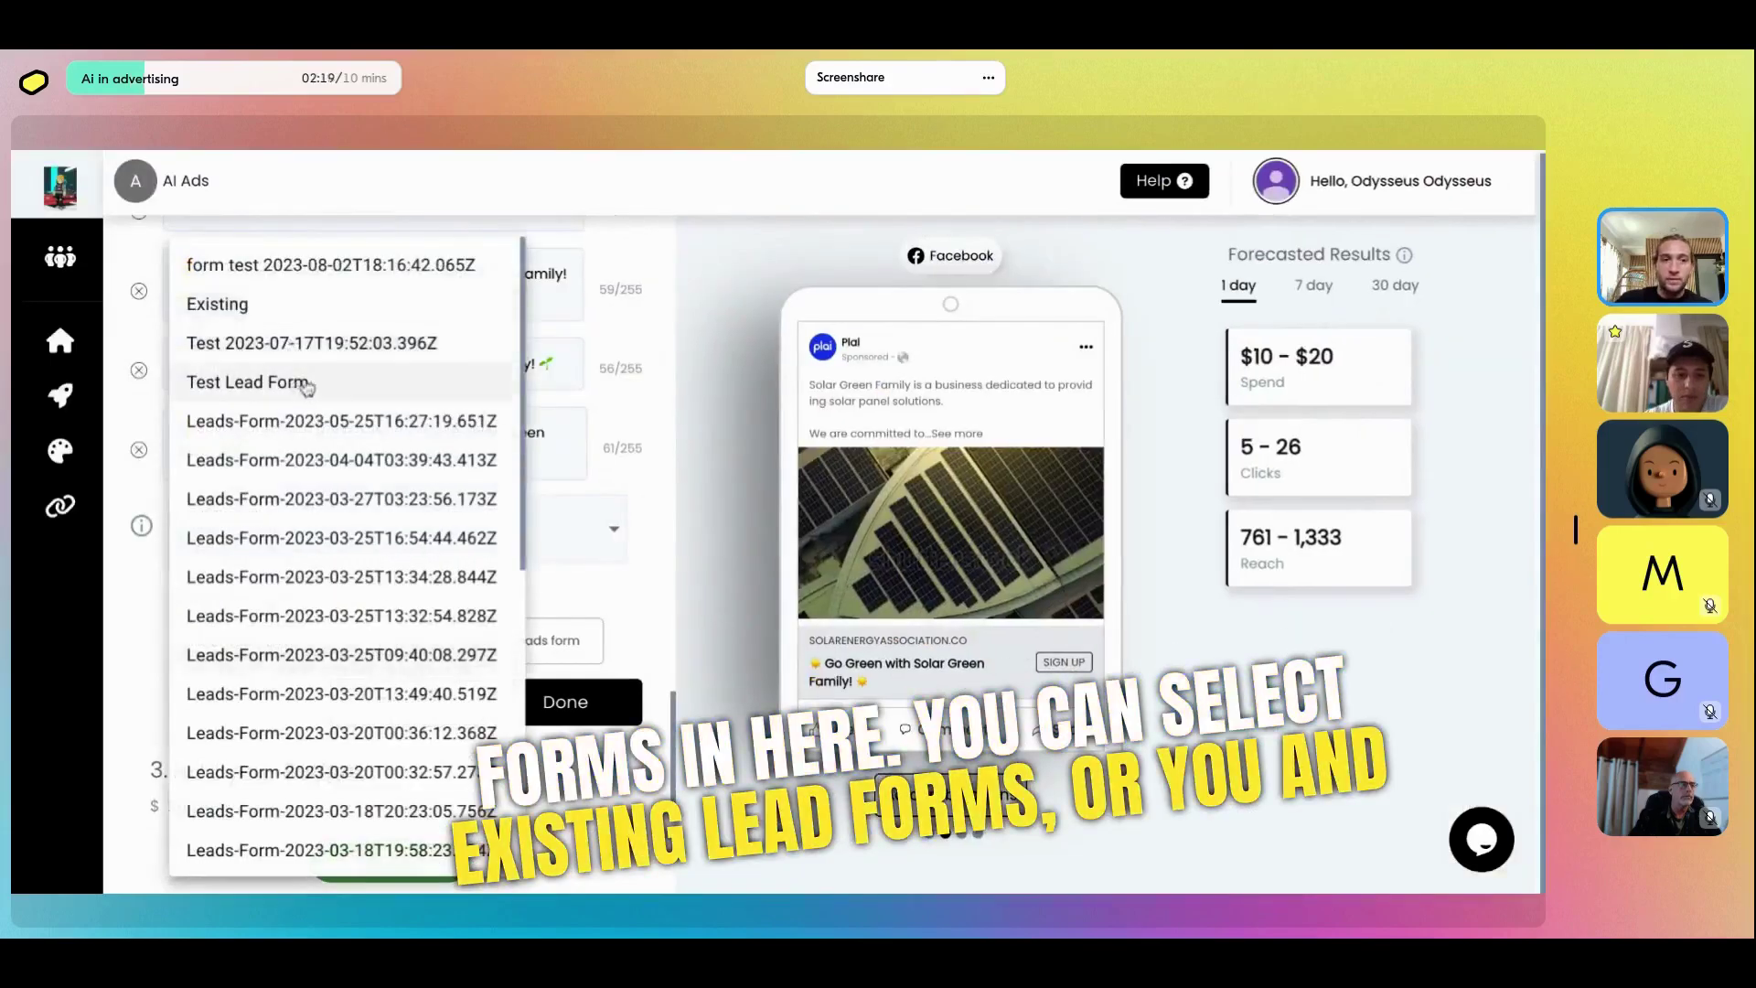
{"action": "left_click", "coordinate": [603, 610]}
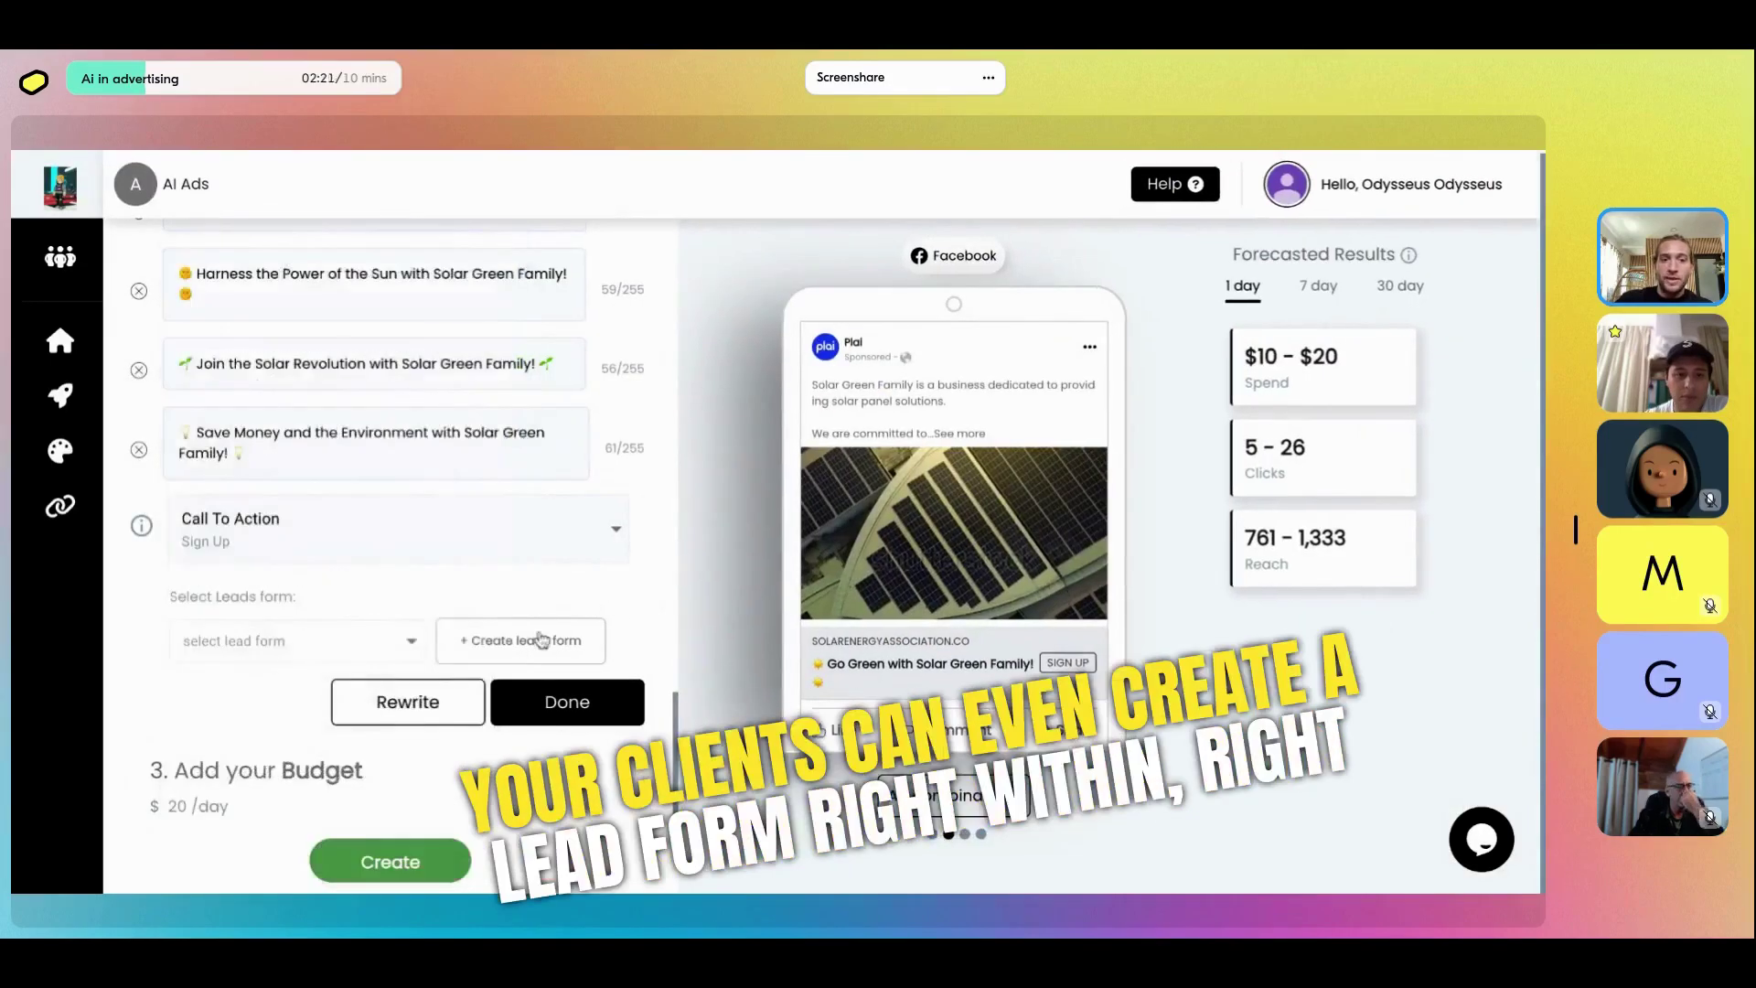
Create a new lead form with added Last name and Street address fields
{"action": "left_click", "coordinate": [543, 644]}
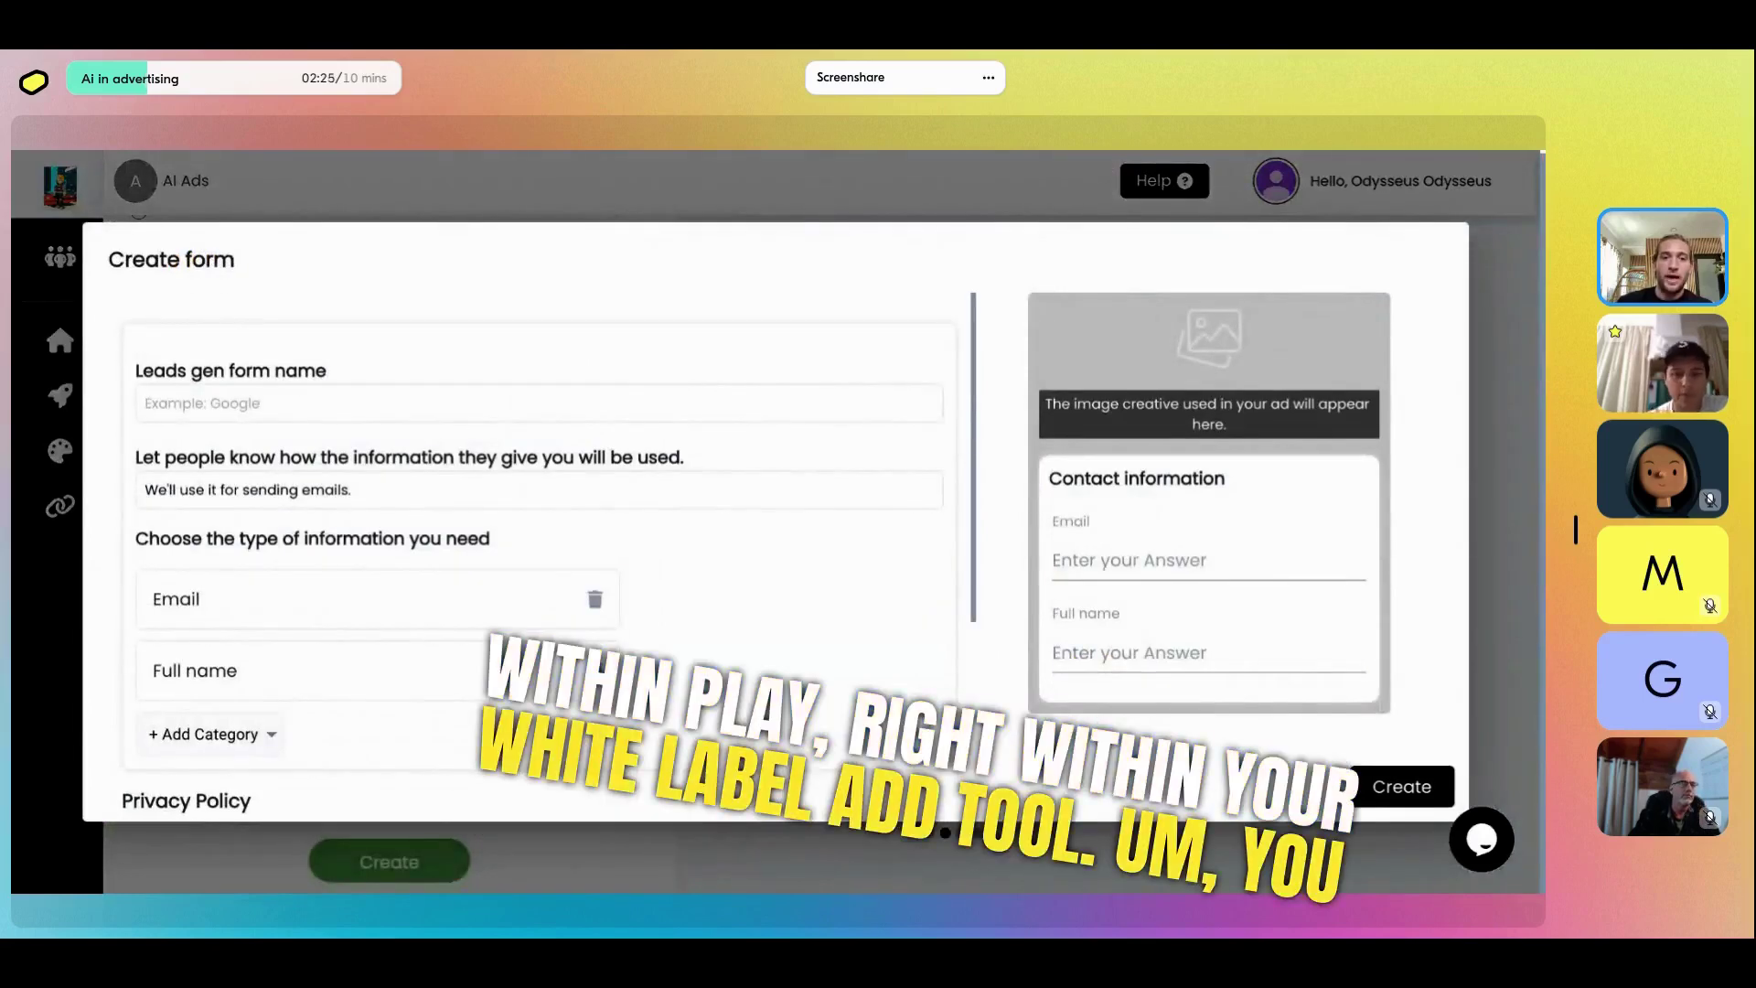
{"action": "scroll", "coordinate": [465, 655], "scroll_direction": "down", "scroll_amount": 1}
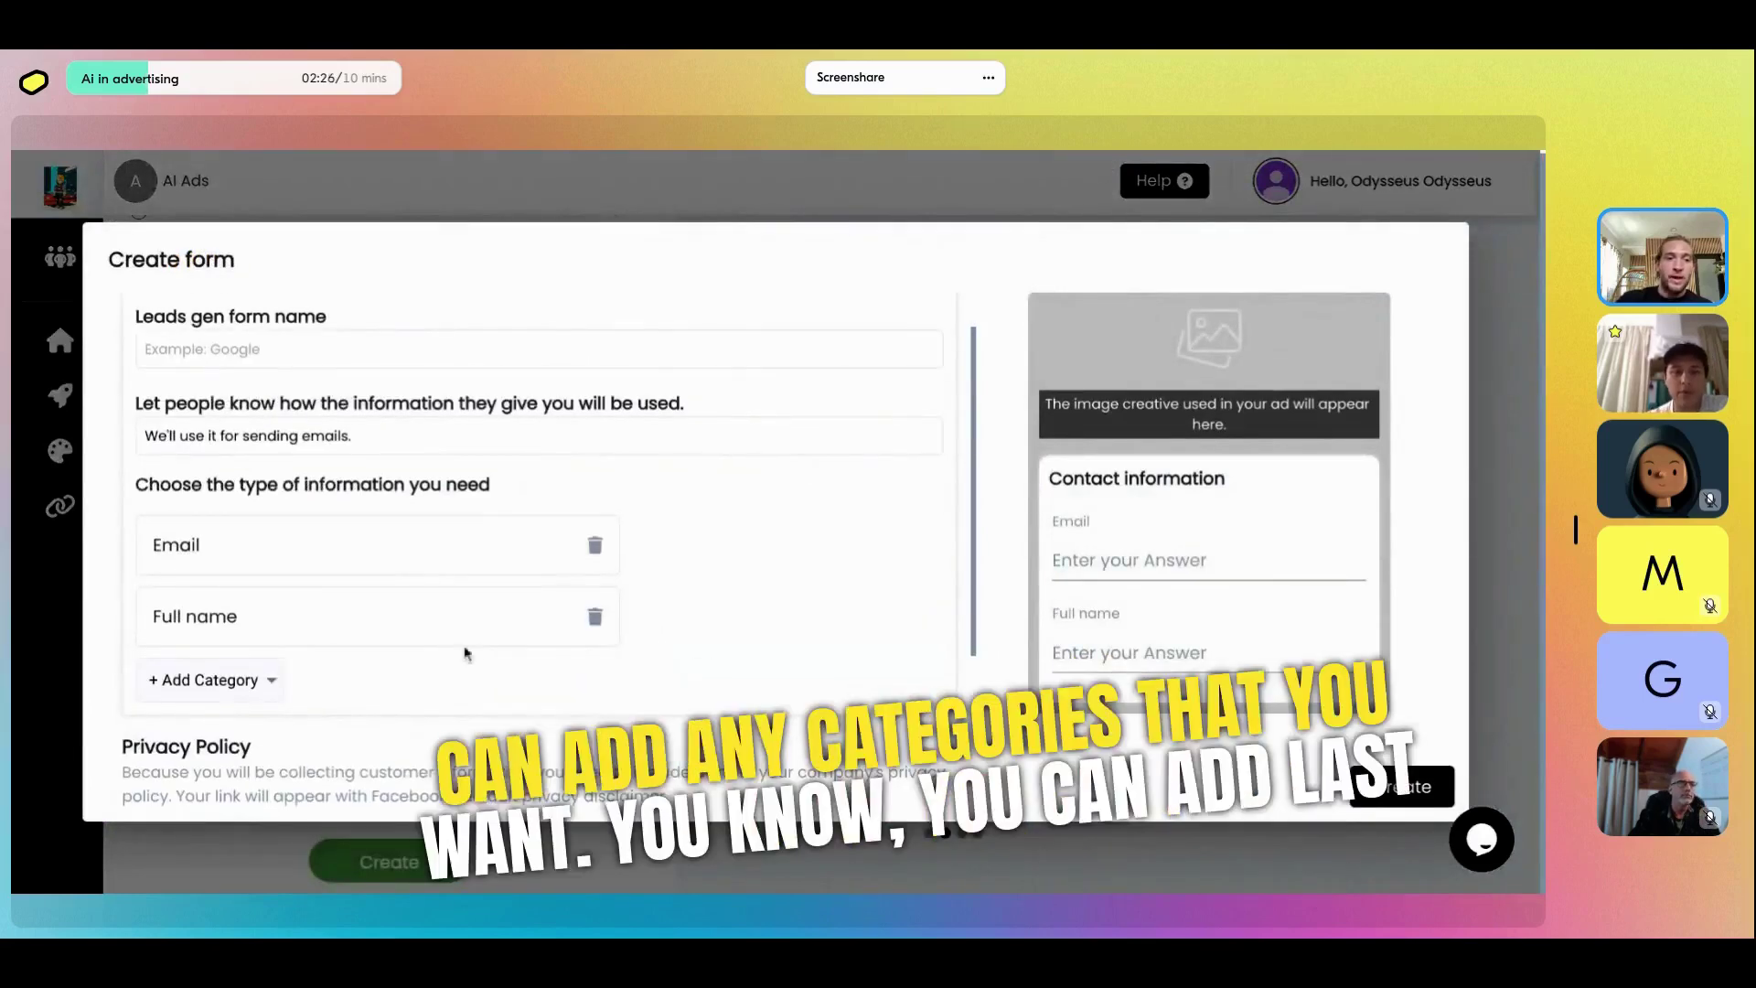
{"action": "left_click", "coordinate": [268, 702]}
{"action": "left_click", "coordinate": [216, 628]}
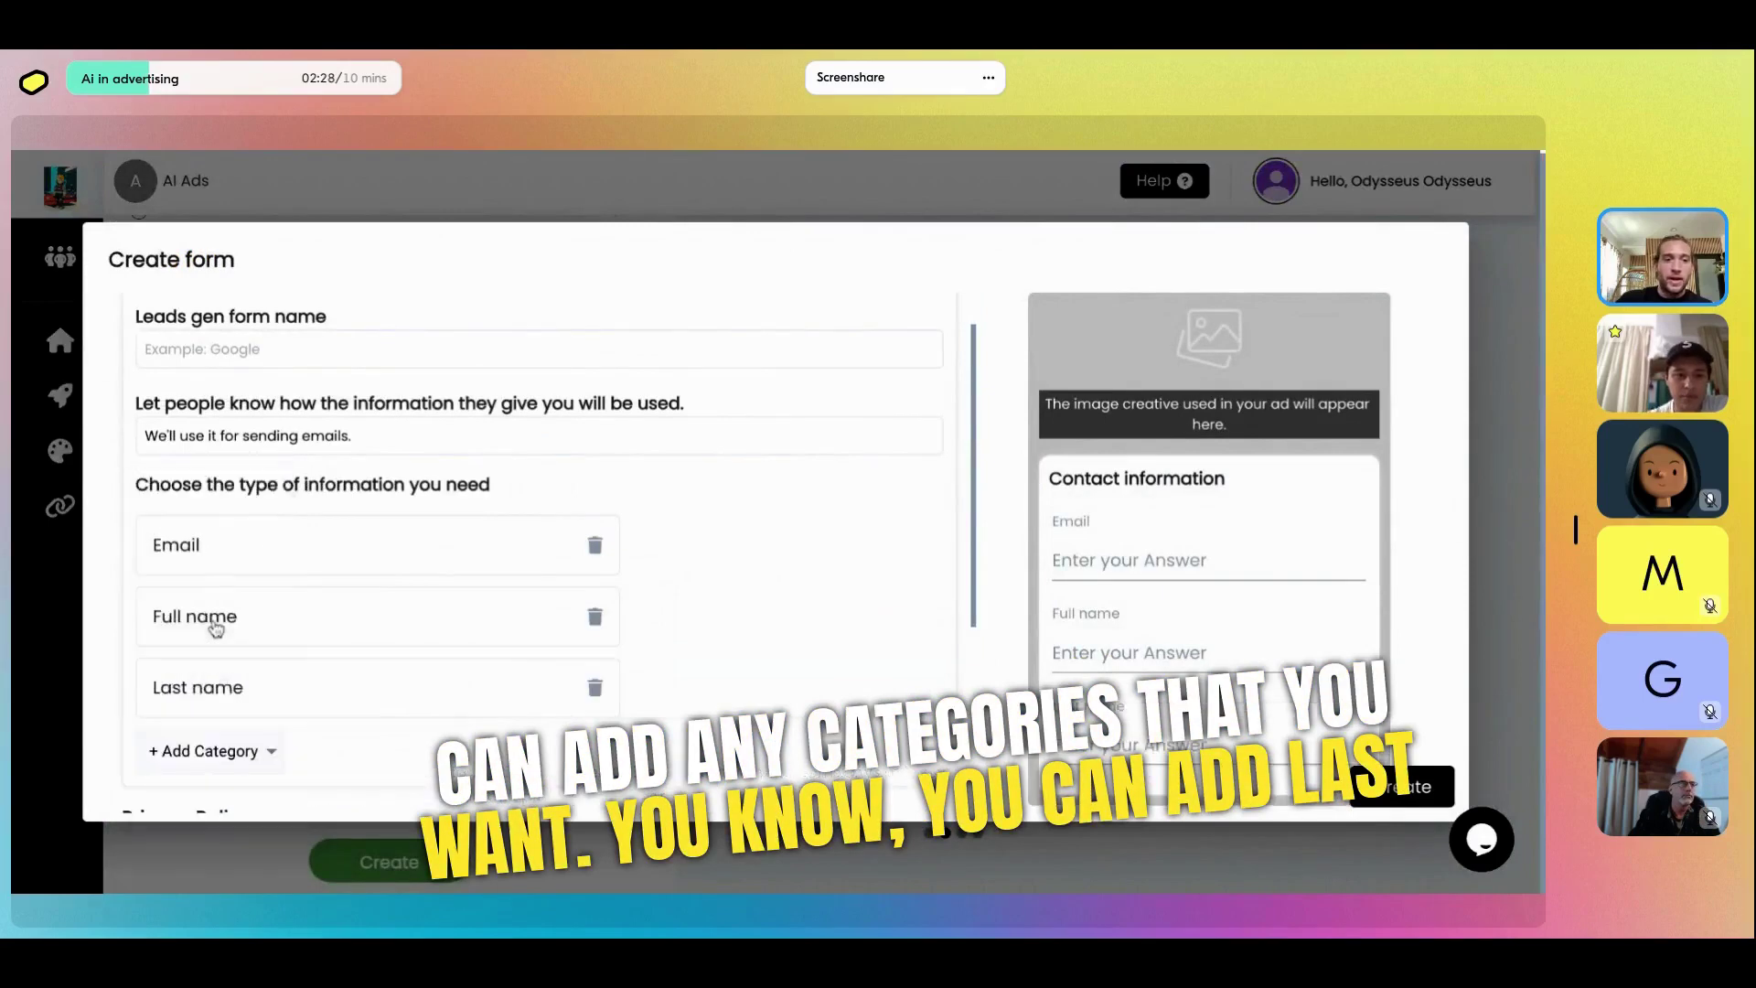
{"action": "left_click", "coordinate": [232, 750]}
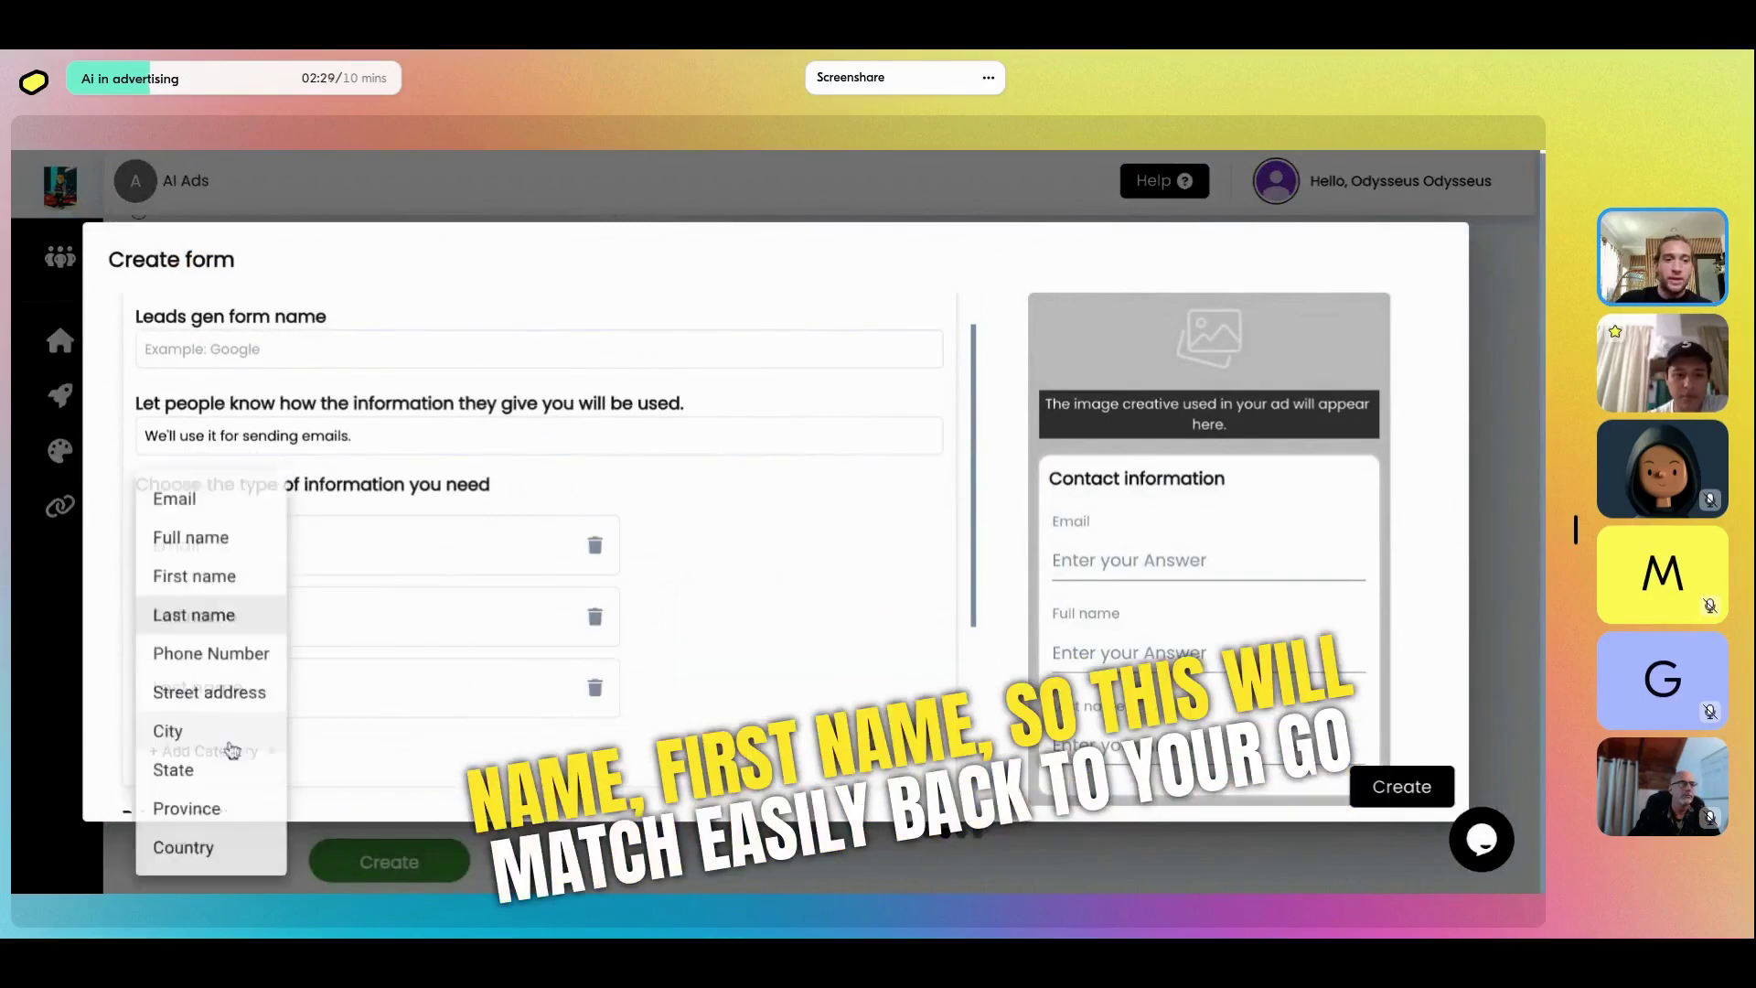
{"action": "left_click", "coordinate": [210, 692]}
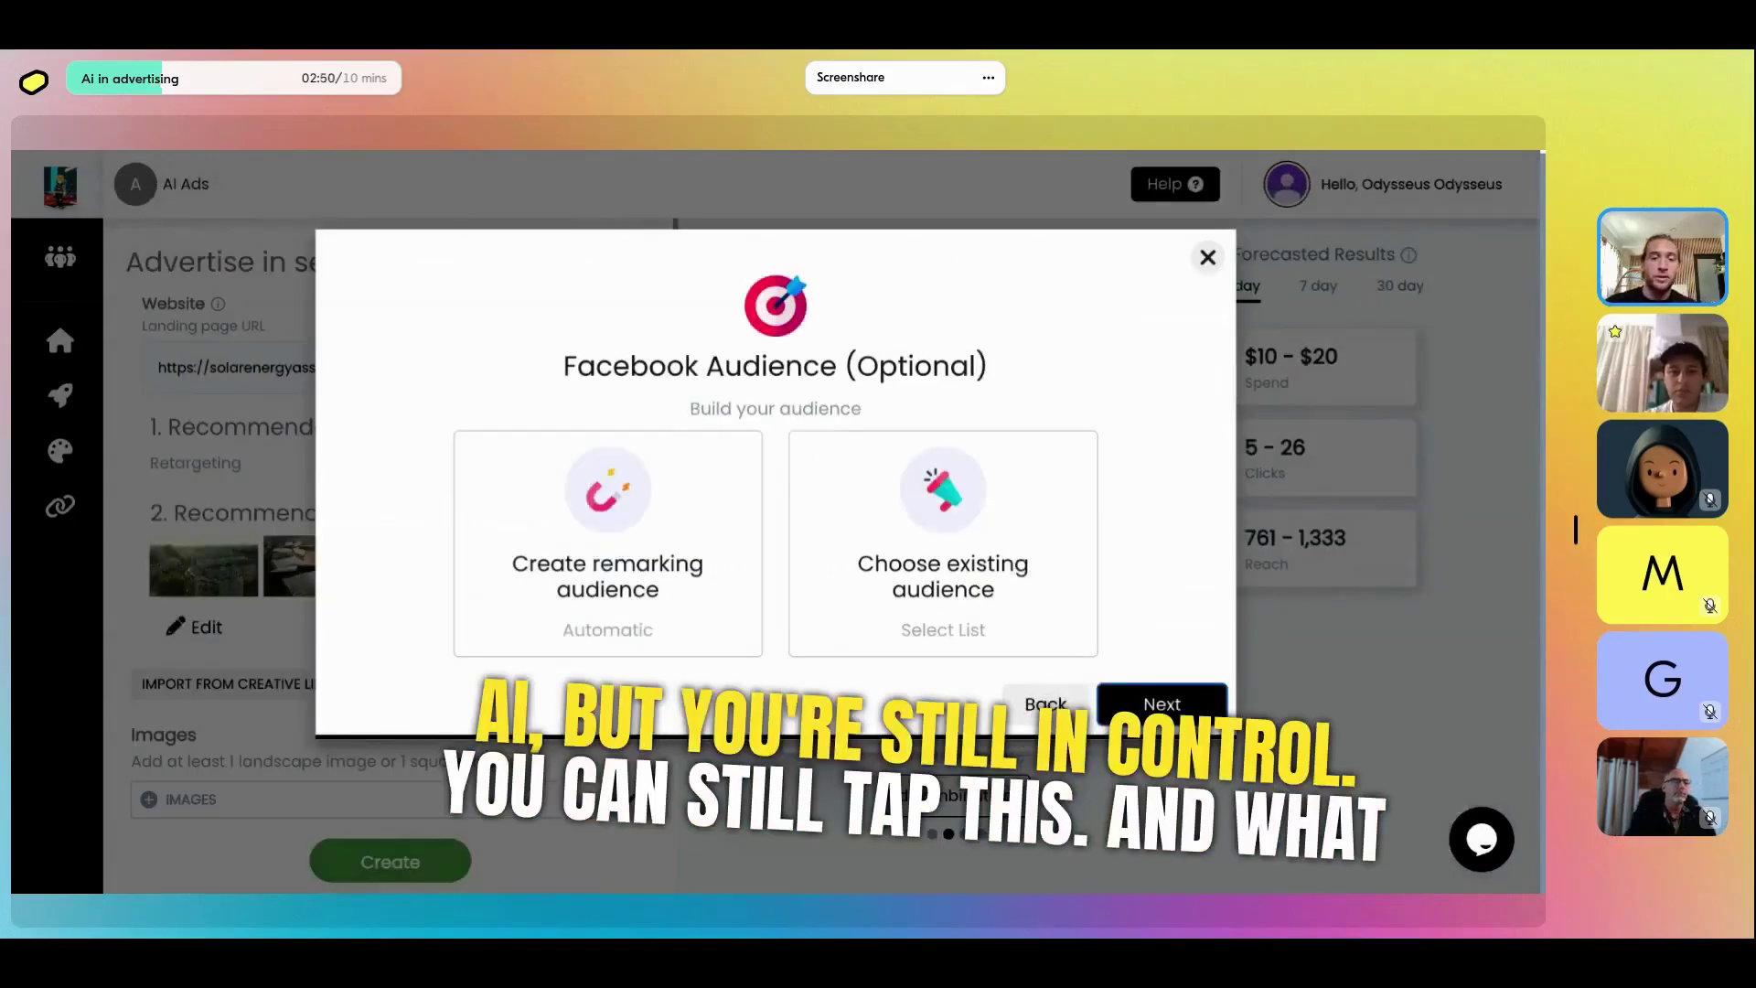
Pick the automatic remarking audience, acknowledge its notice, and go back to targeting
{"action": "left_click", "coordinate": [678, 629]}
{"action": "left_click", "coordinate": [778, 672]}
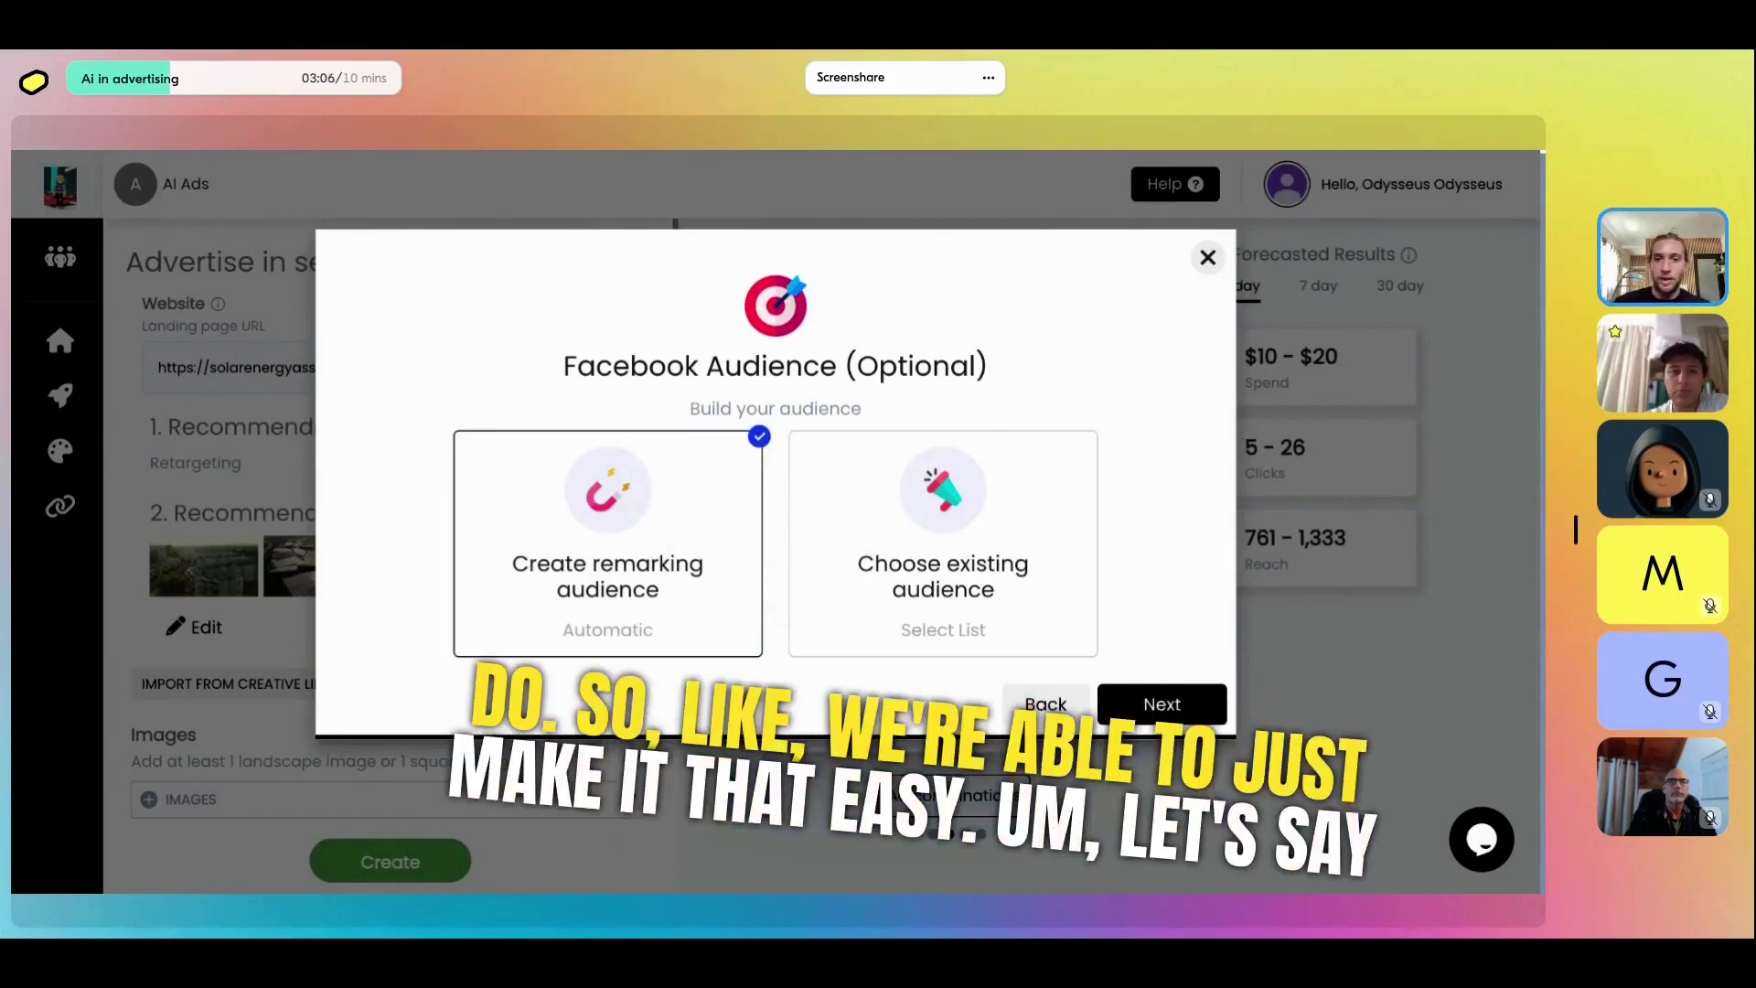
{"action": "left_click", "coordinate": [1043, 705]}
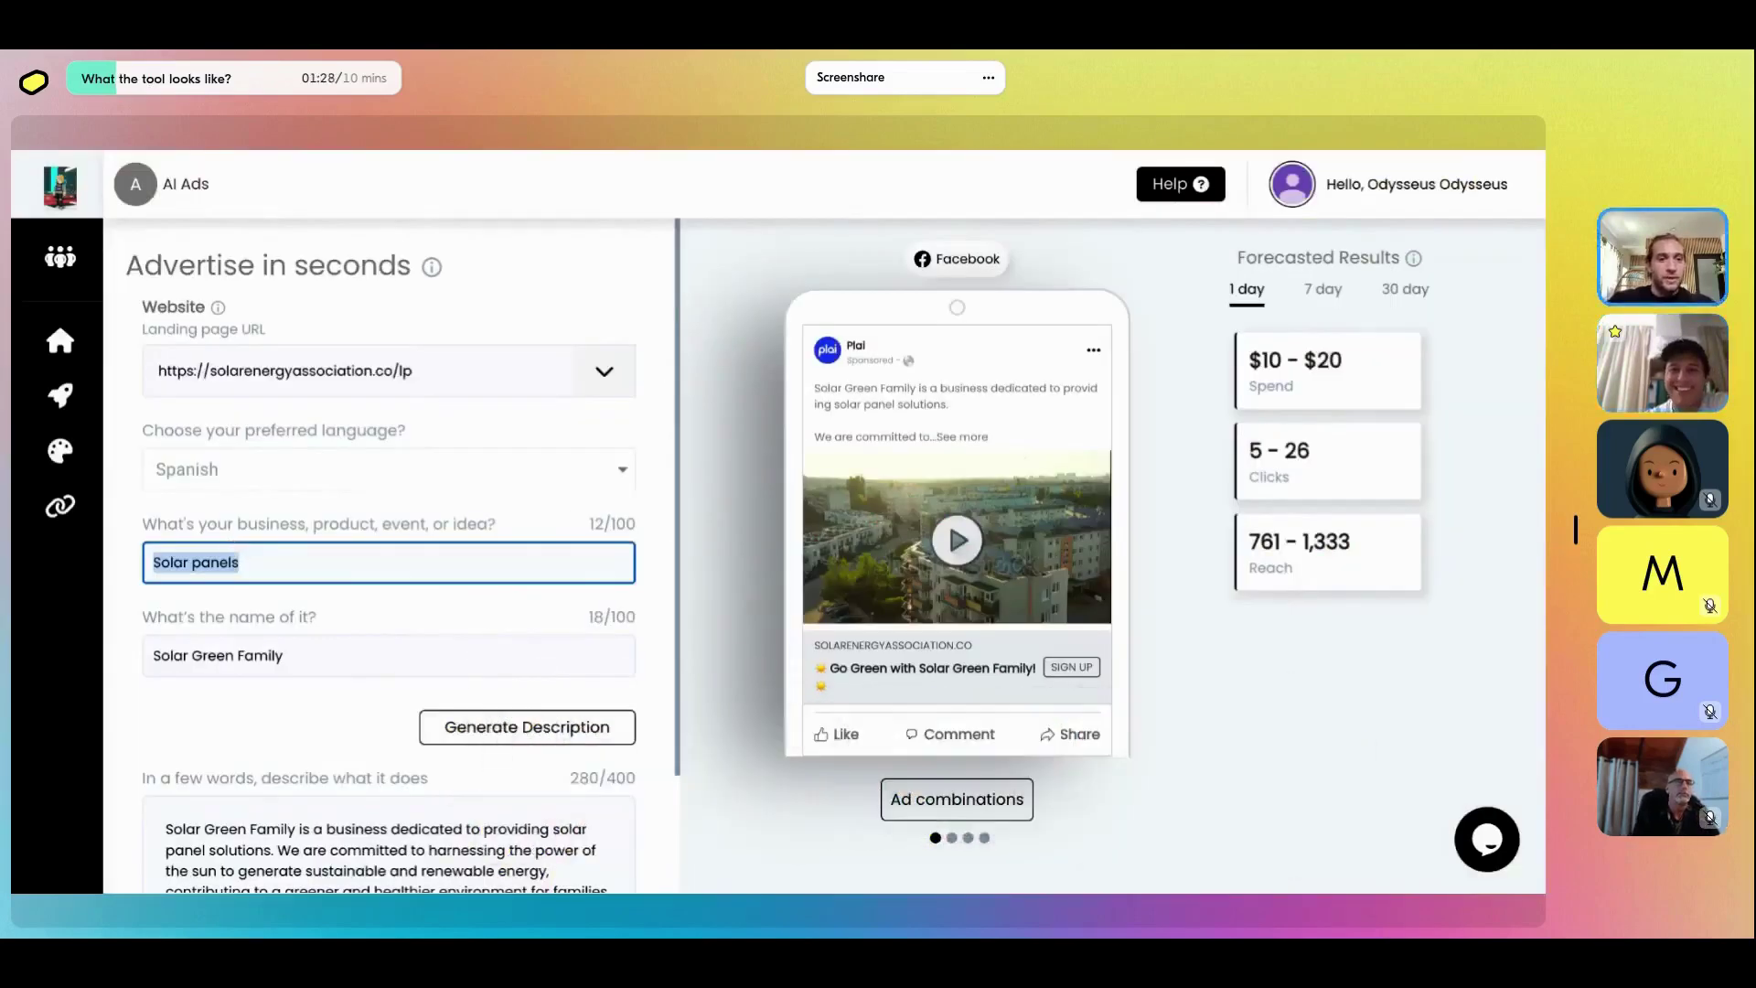
Replace the name with 'El Pollo' and the idea with 'Pollo caliente', then generate a description
{"action": "triple_click", "coordinate": [244, 654]}
{"action": "type", "text": "El P"}
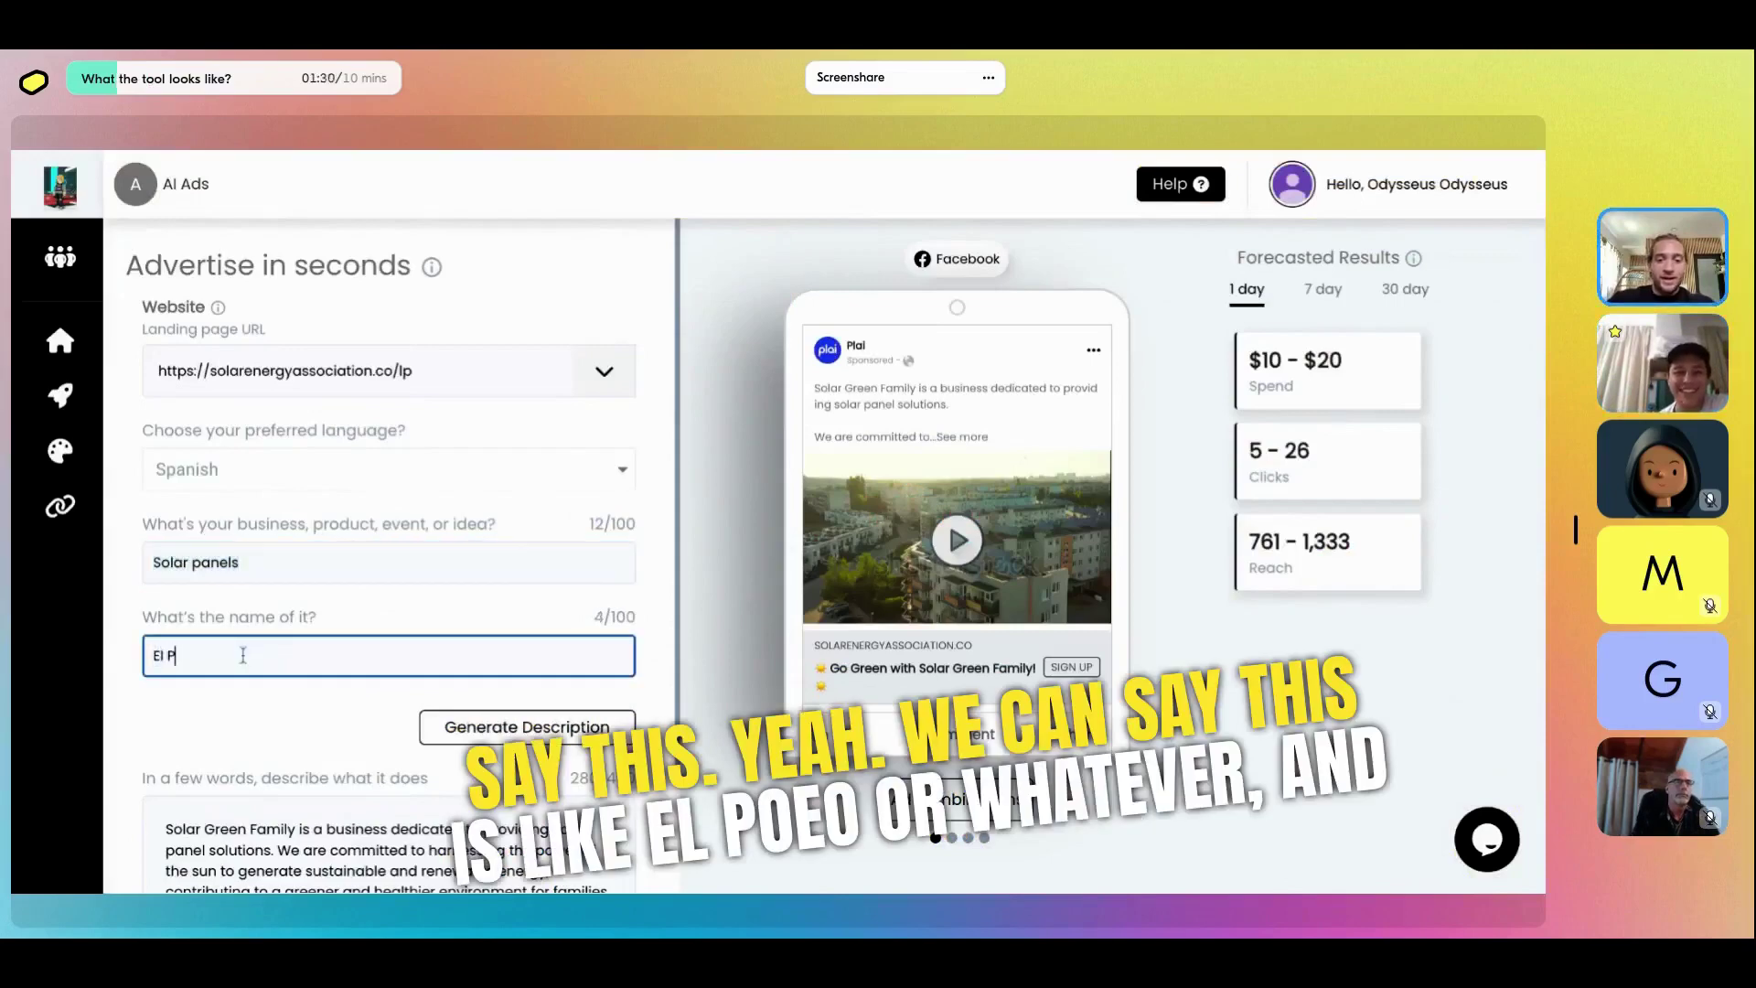
{"action": "type", "text": "ollo"}
{"action": "triple_click", "coordinate": [243, 559]}
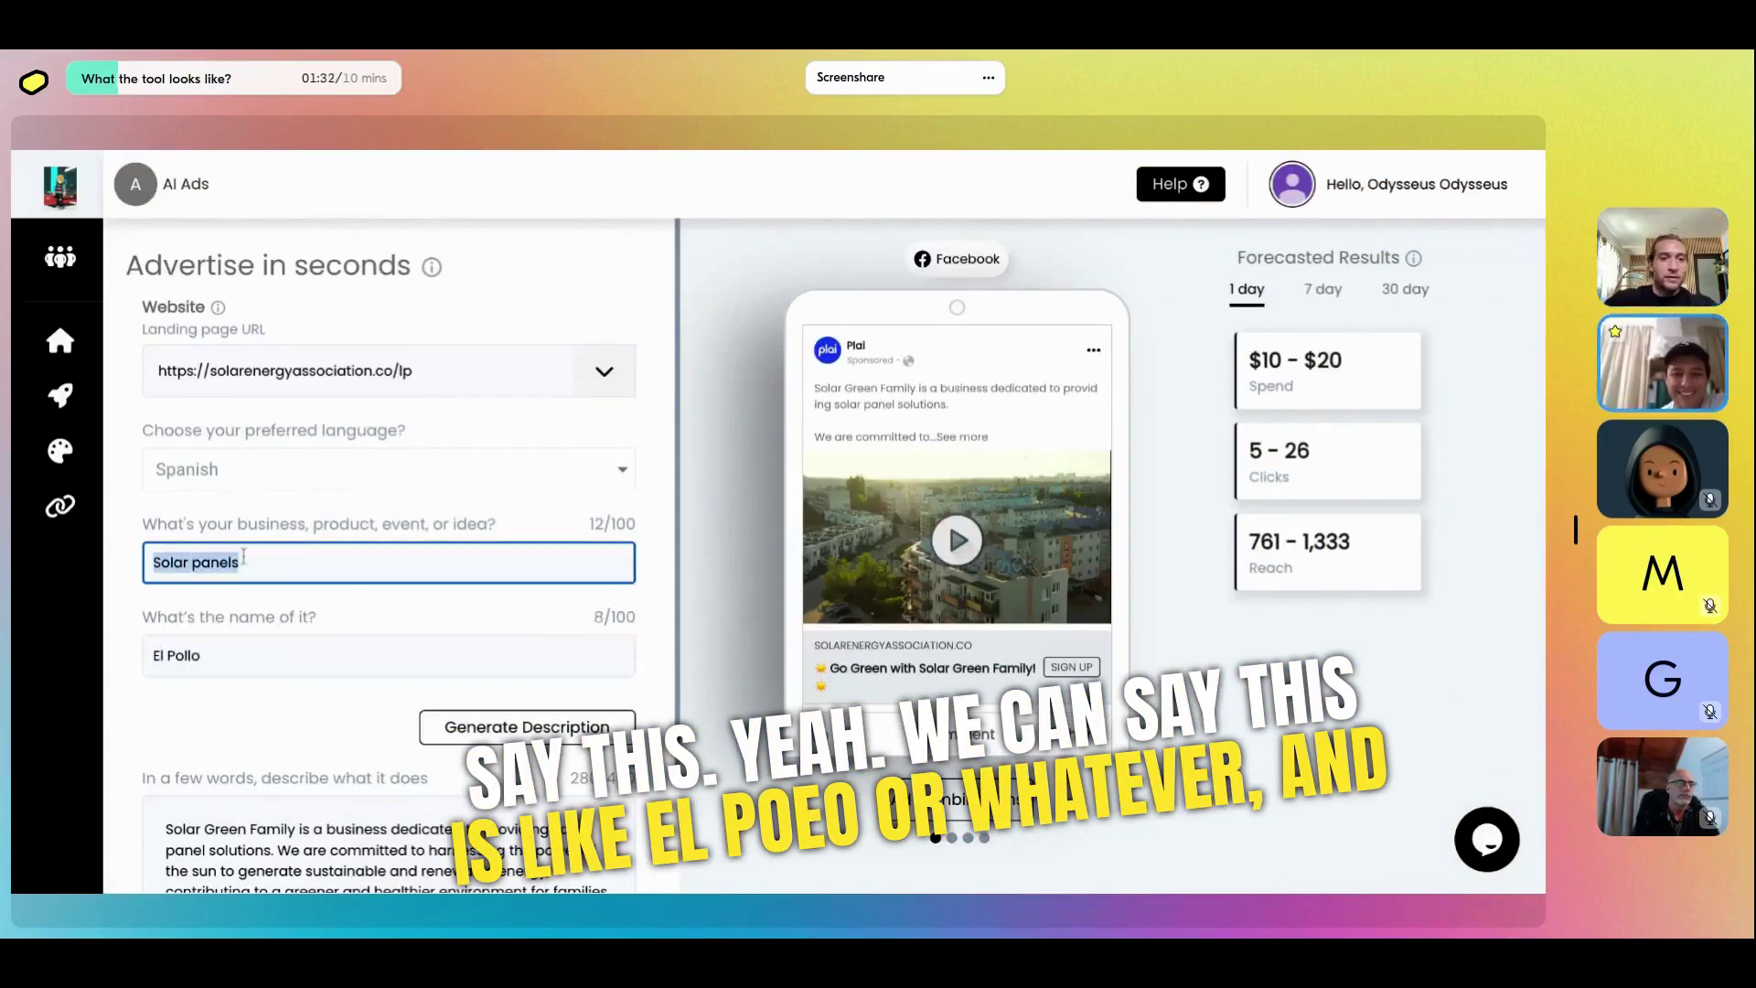
{"action": "type", "text": "Pollo"}
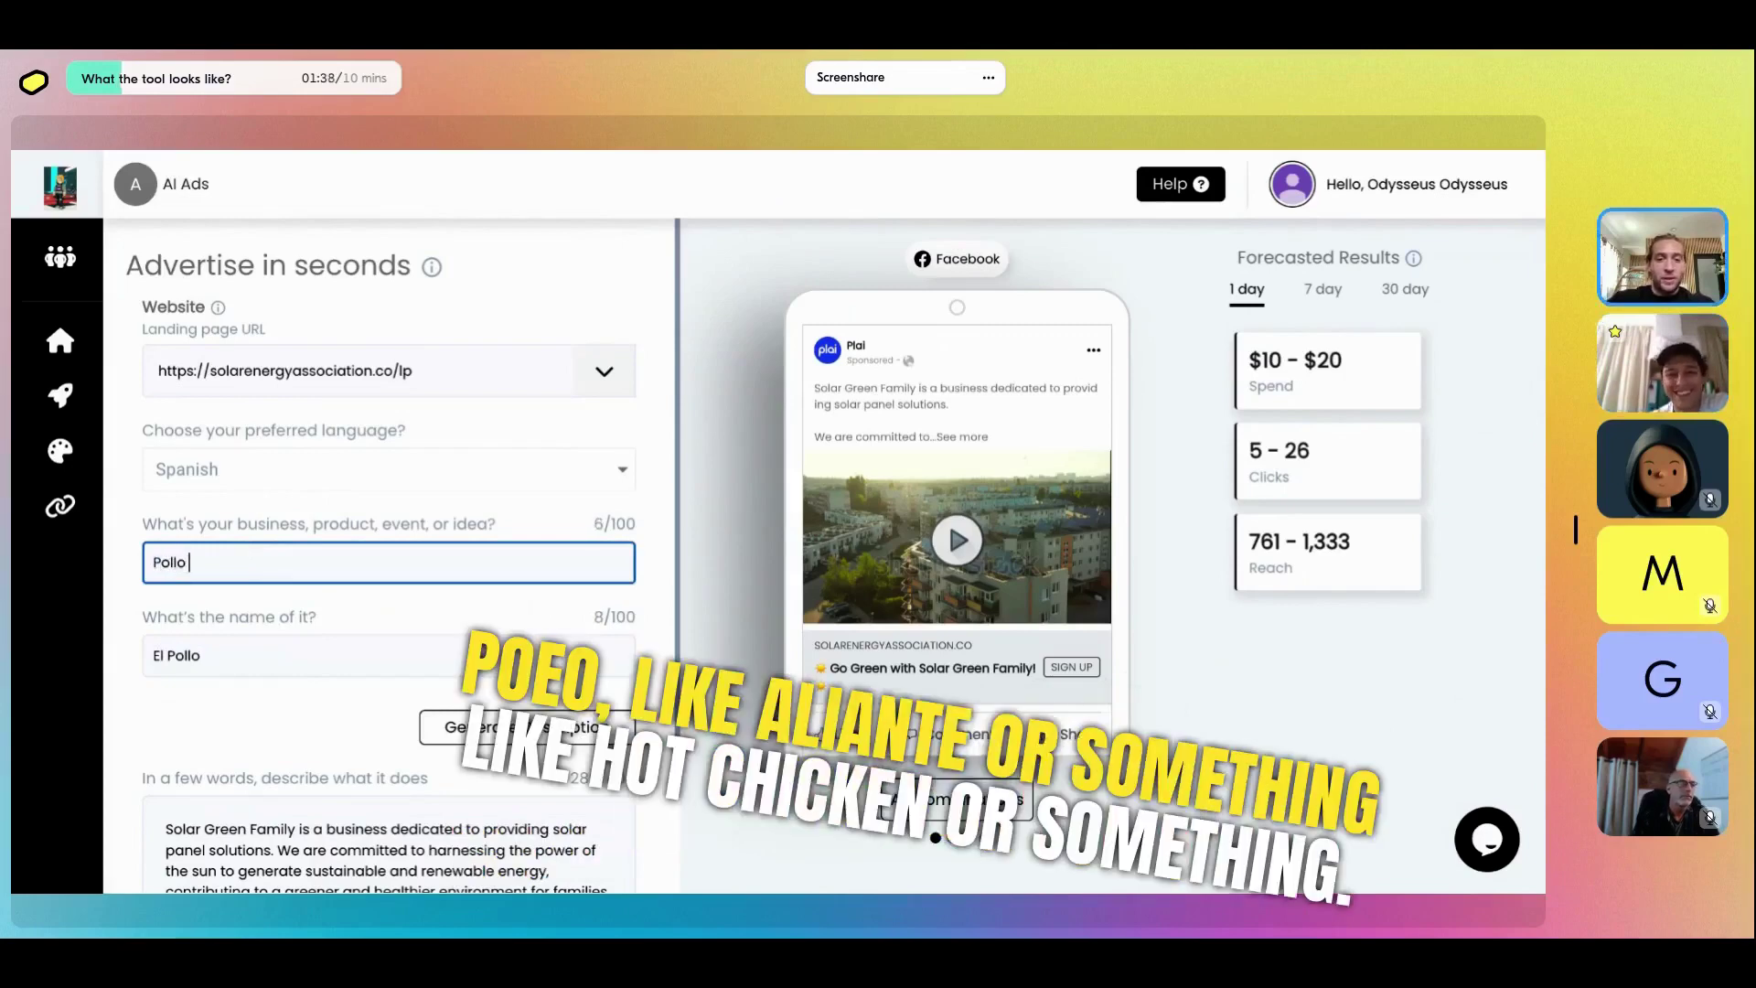
{"action": "type", "text": "liente"}
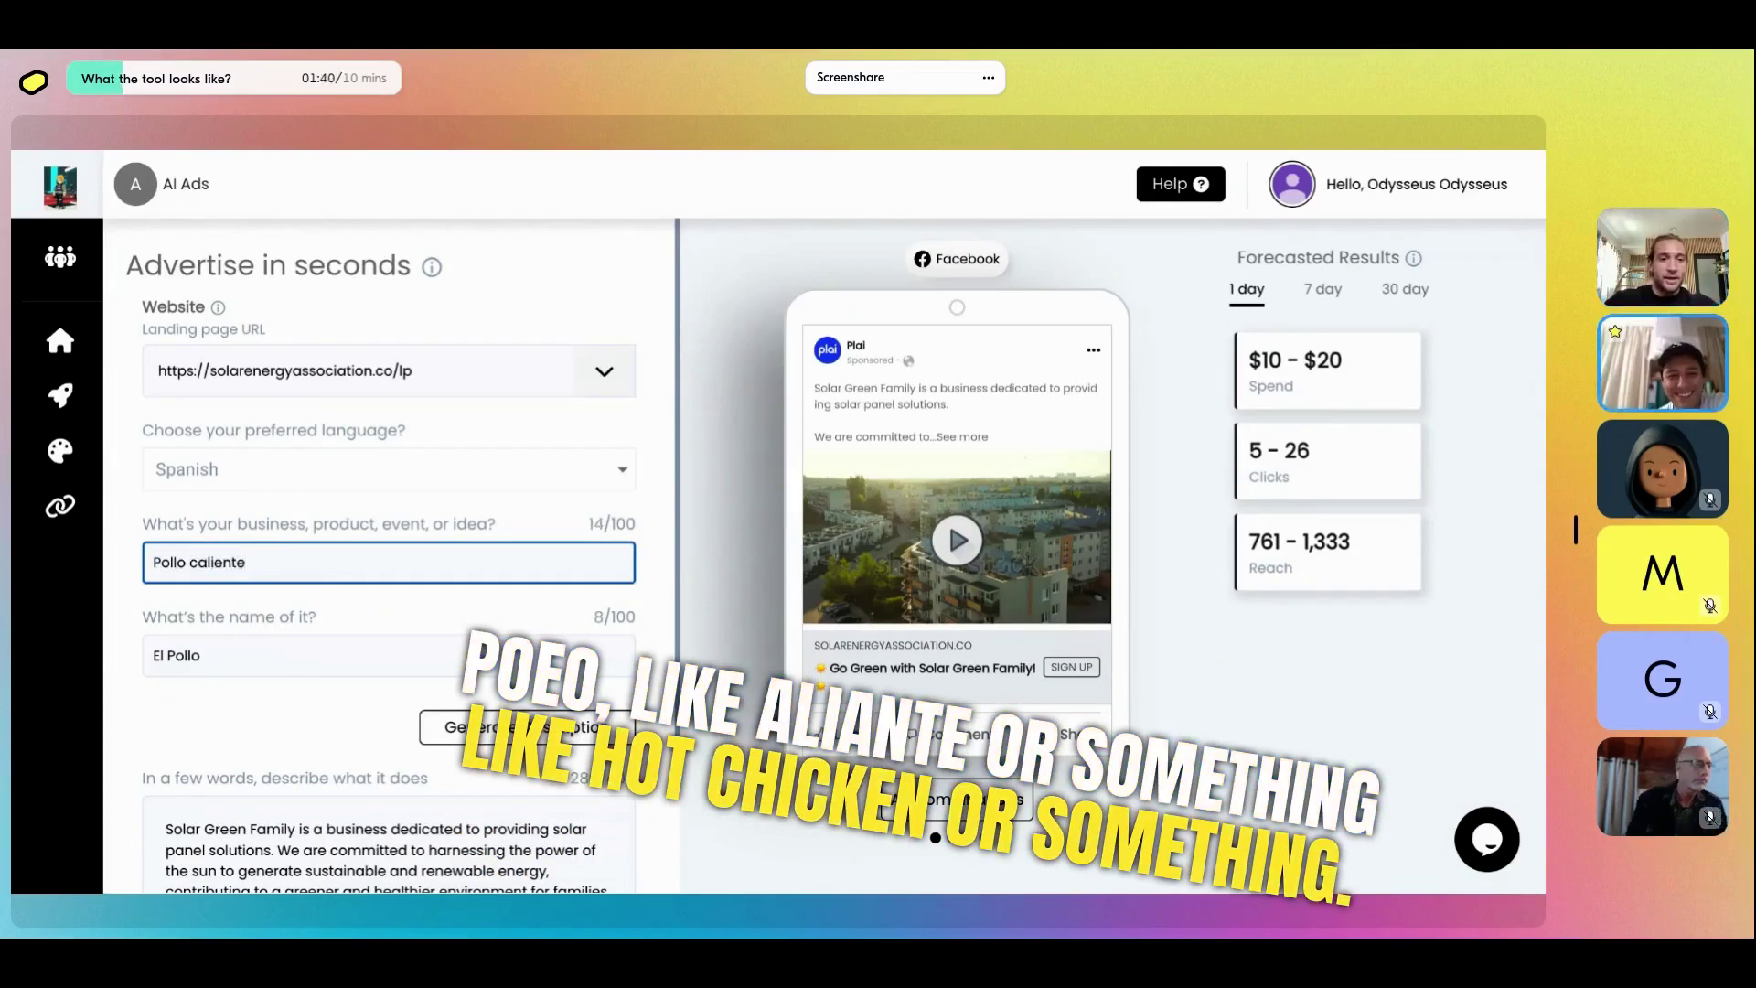
{"action": "scroll", "coordinate": [477, 641], "scroll_direction": "down", "scroll_amount": 1}
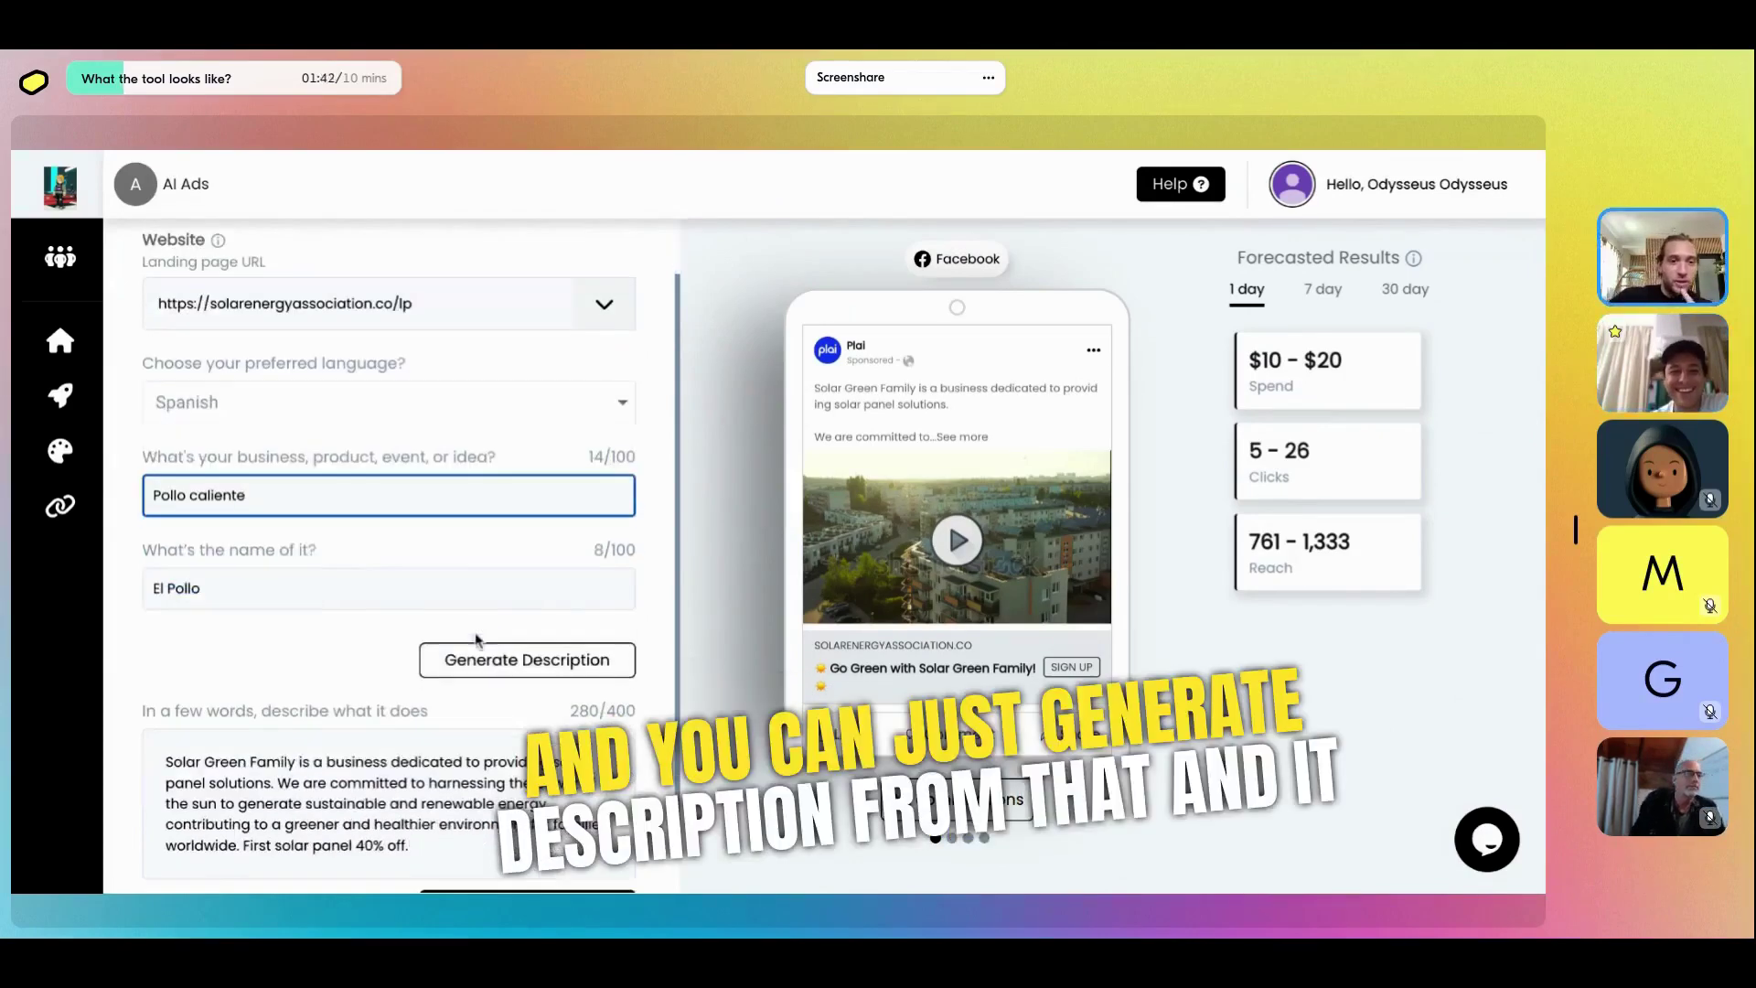
{"action": "left_click", "coordinate": [498, 662]}
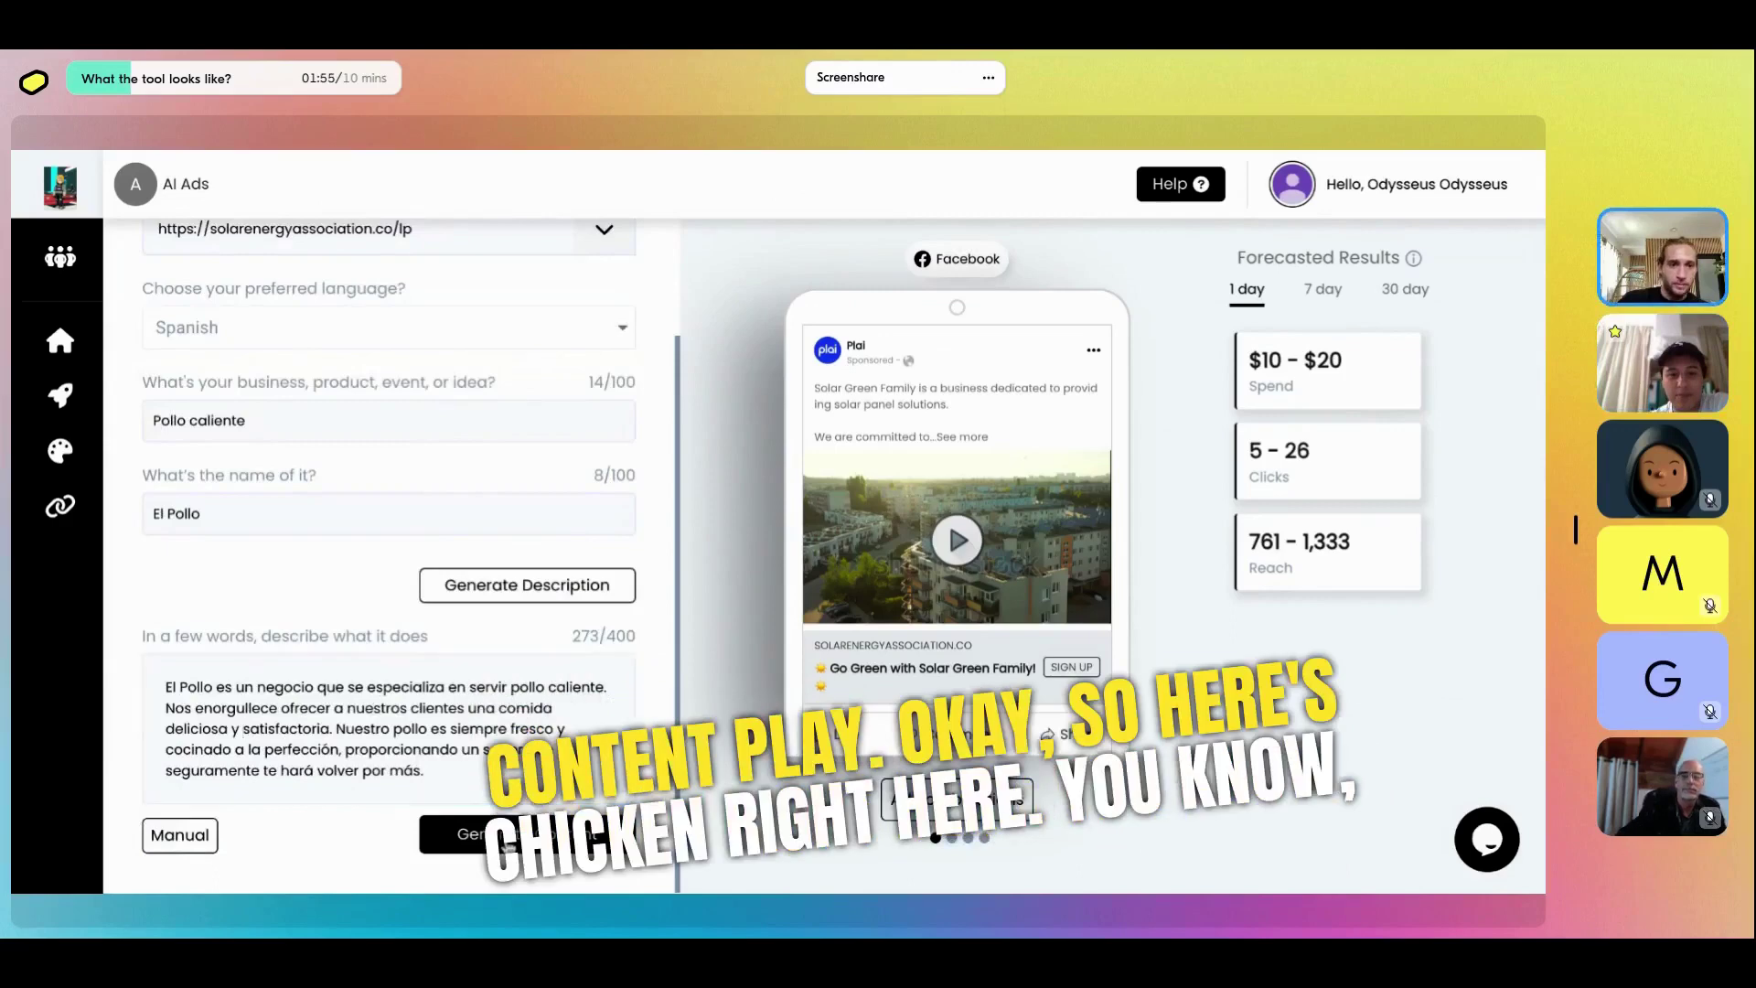
Generate the Spanish ad, preview its video, and search stock videos for 'chicken'
{"action": "left_click", "coordinate": [480, 835]}
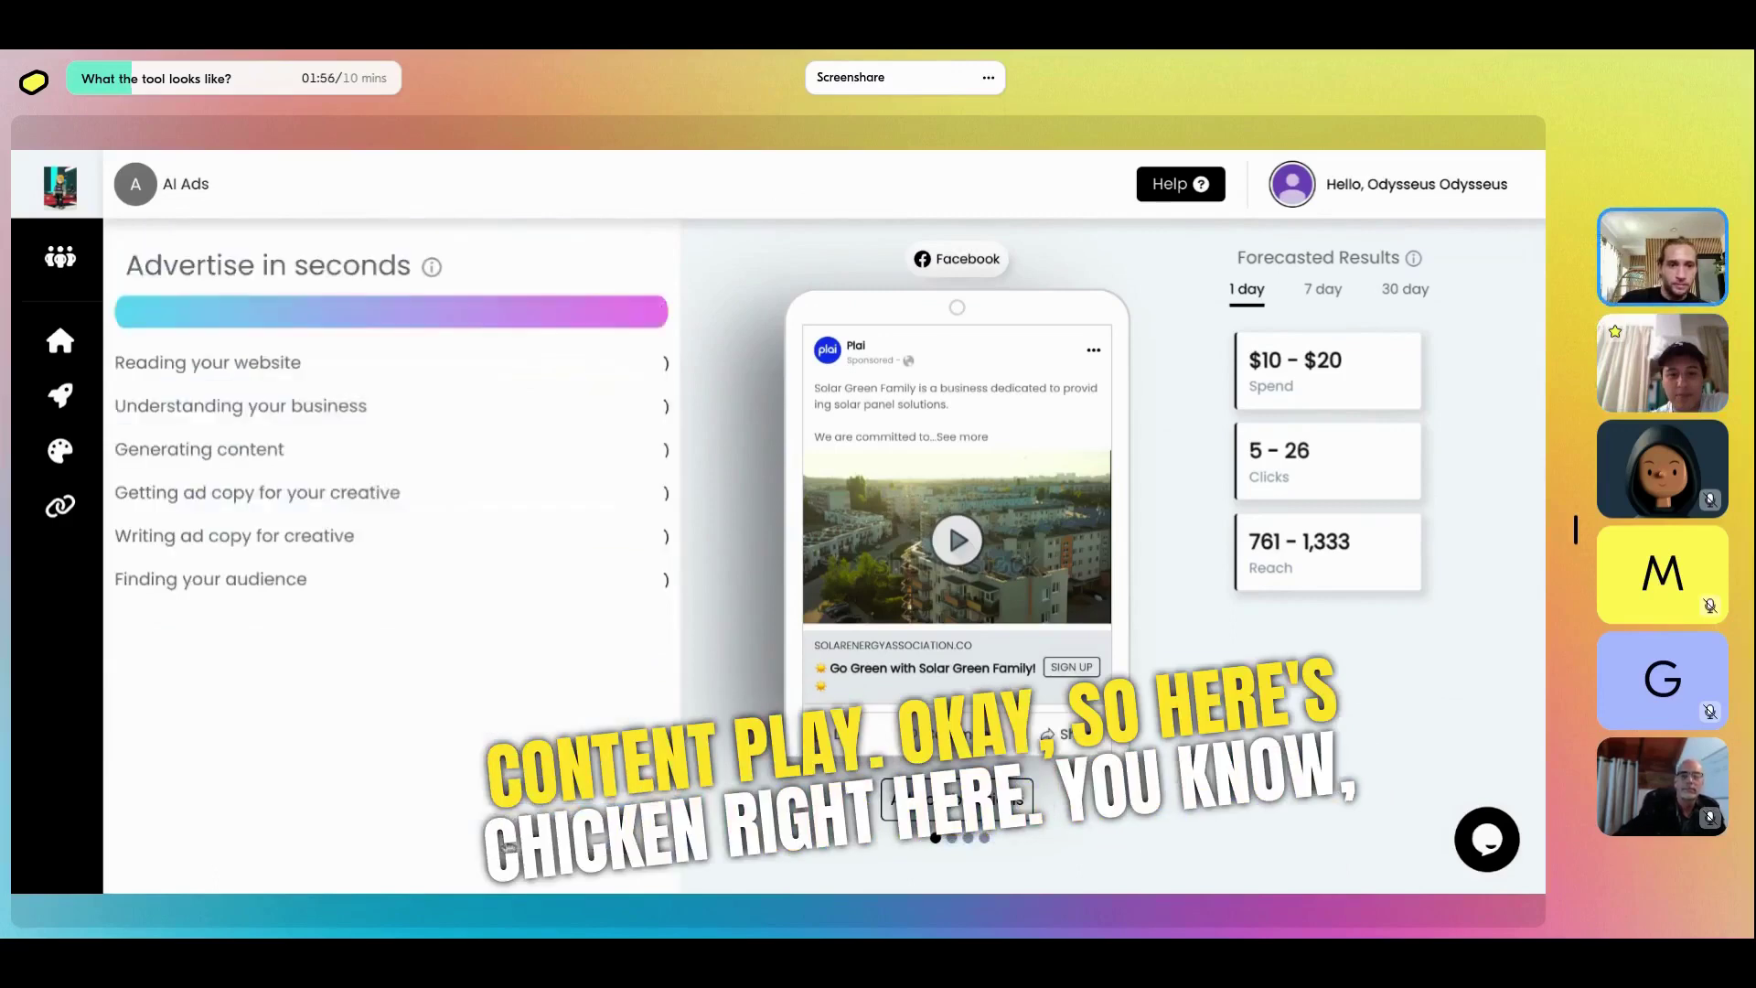
{"action": "left_click", "coordinate": [979, 585]}
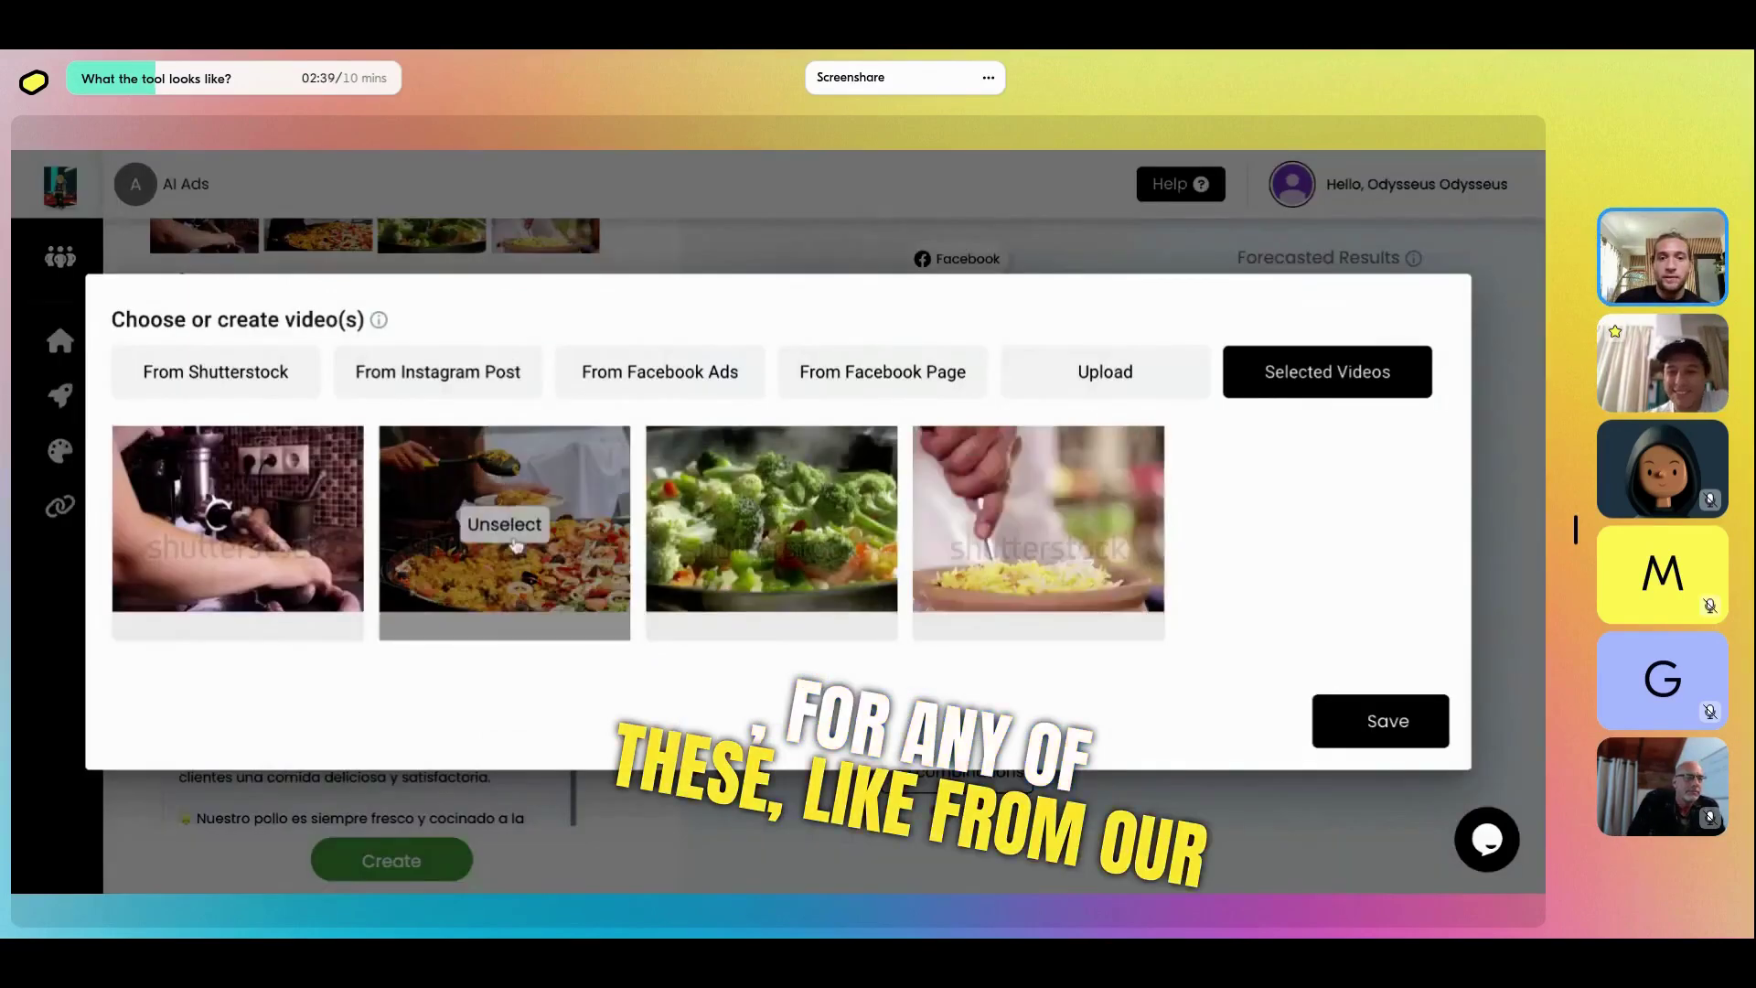
{"action": "left_click", "coordinate": [235, 388]}
{"action": "triple_click", "coordinate": [482, 527]}
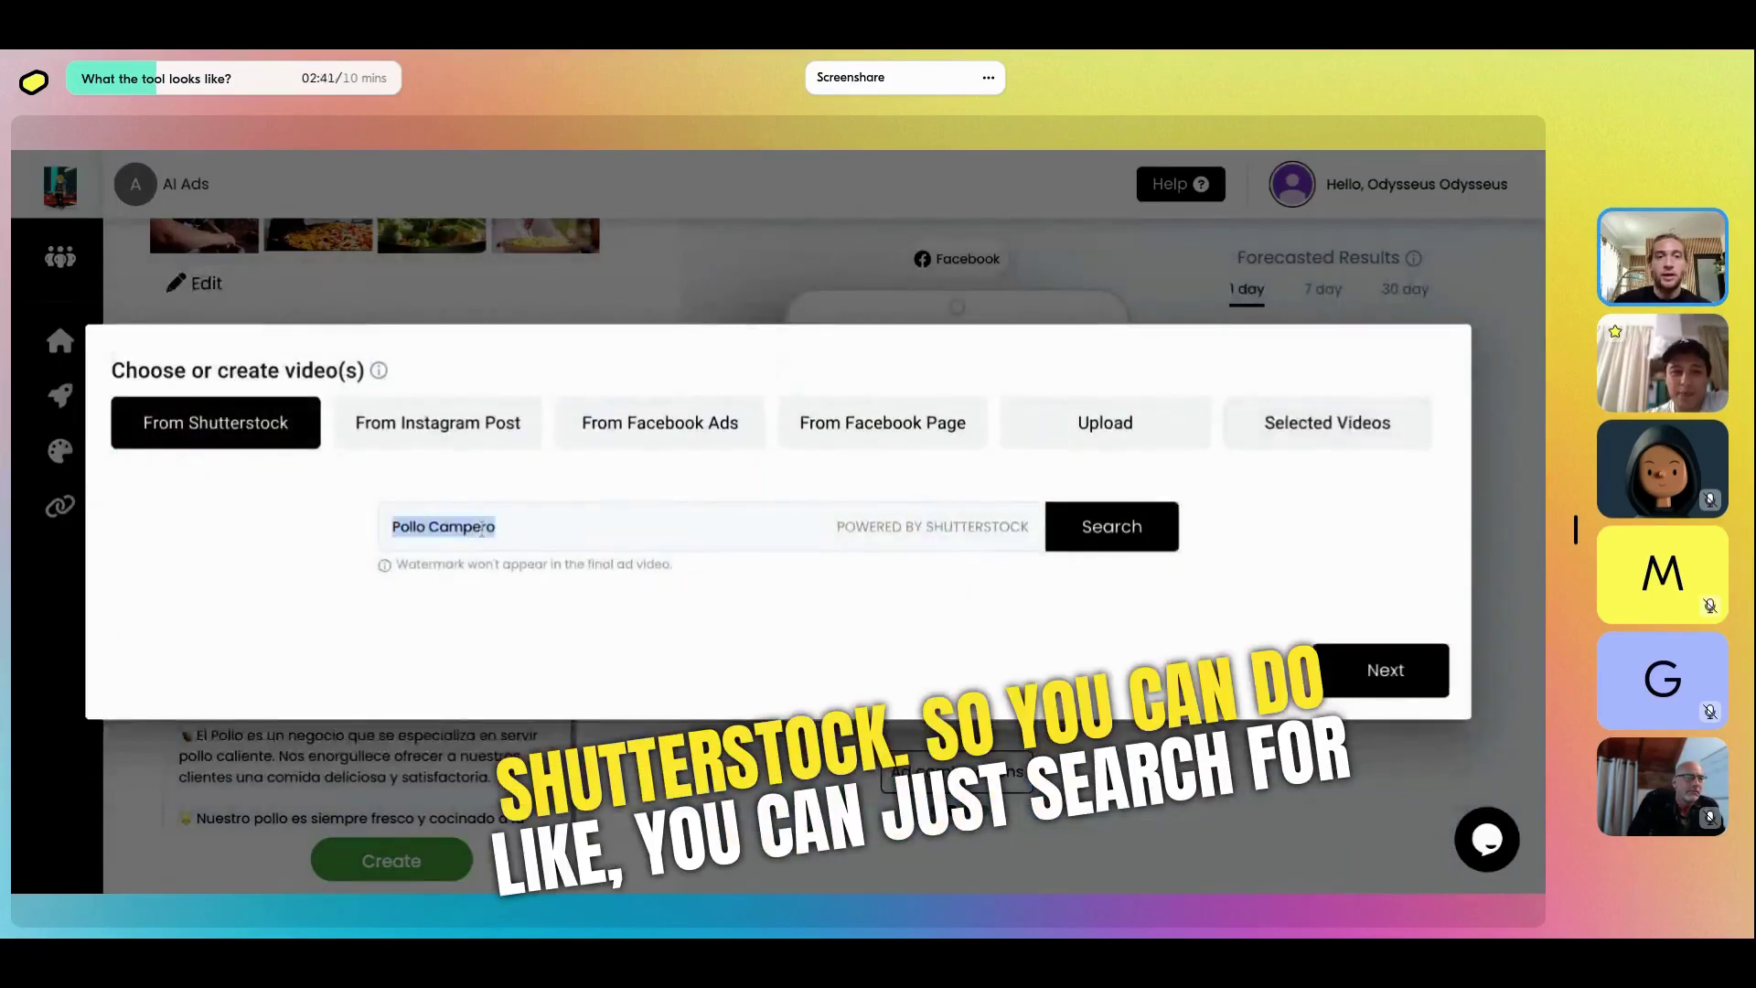
{"action": "type", "text": "c"}
{"action": "key", "text": "BackSpace"}
{"action": "type", "text": "ch"}
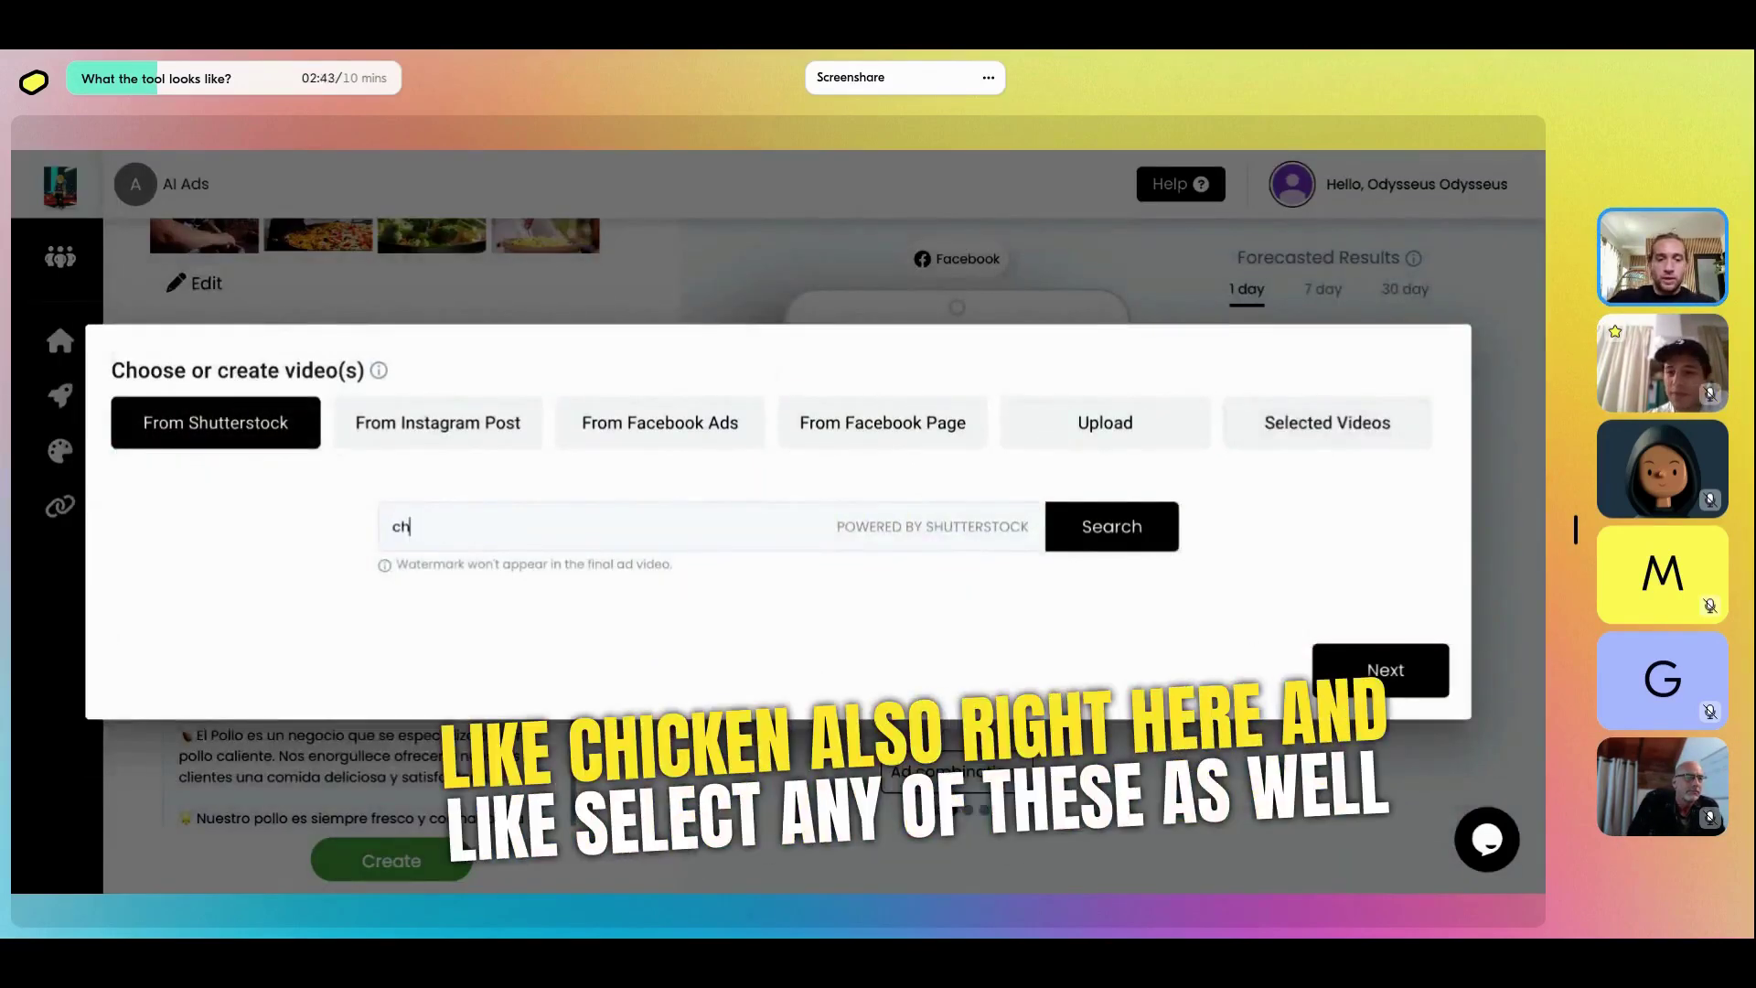
{"action": "type", "text": "icken"}
{"action": "key", "text": "Return"}
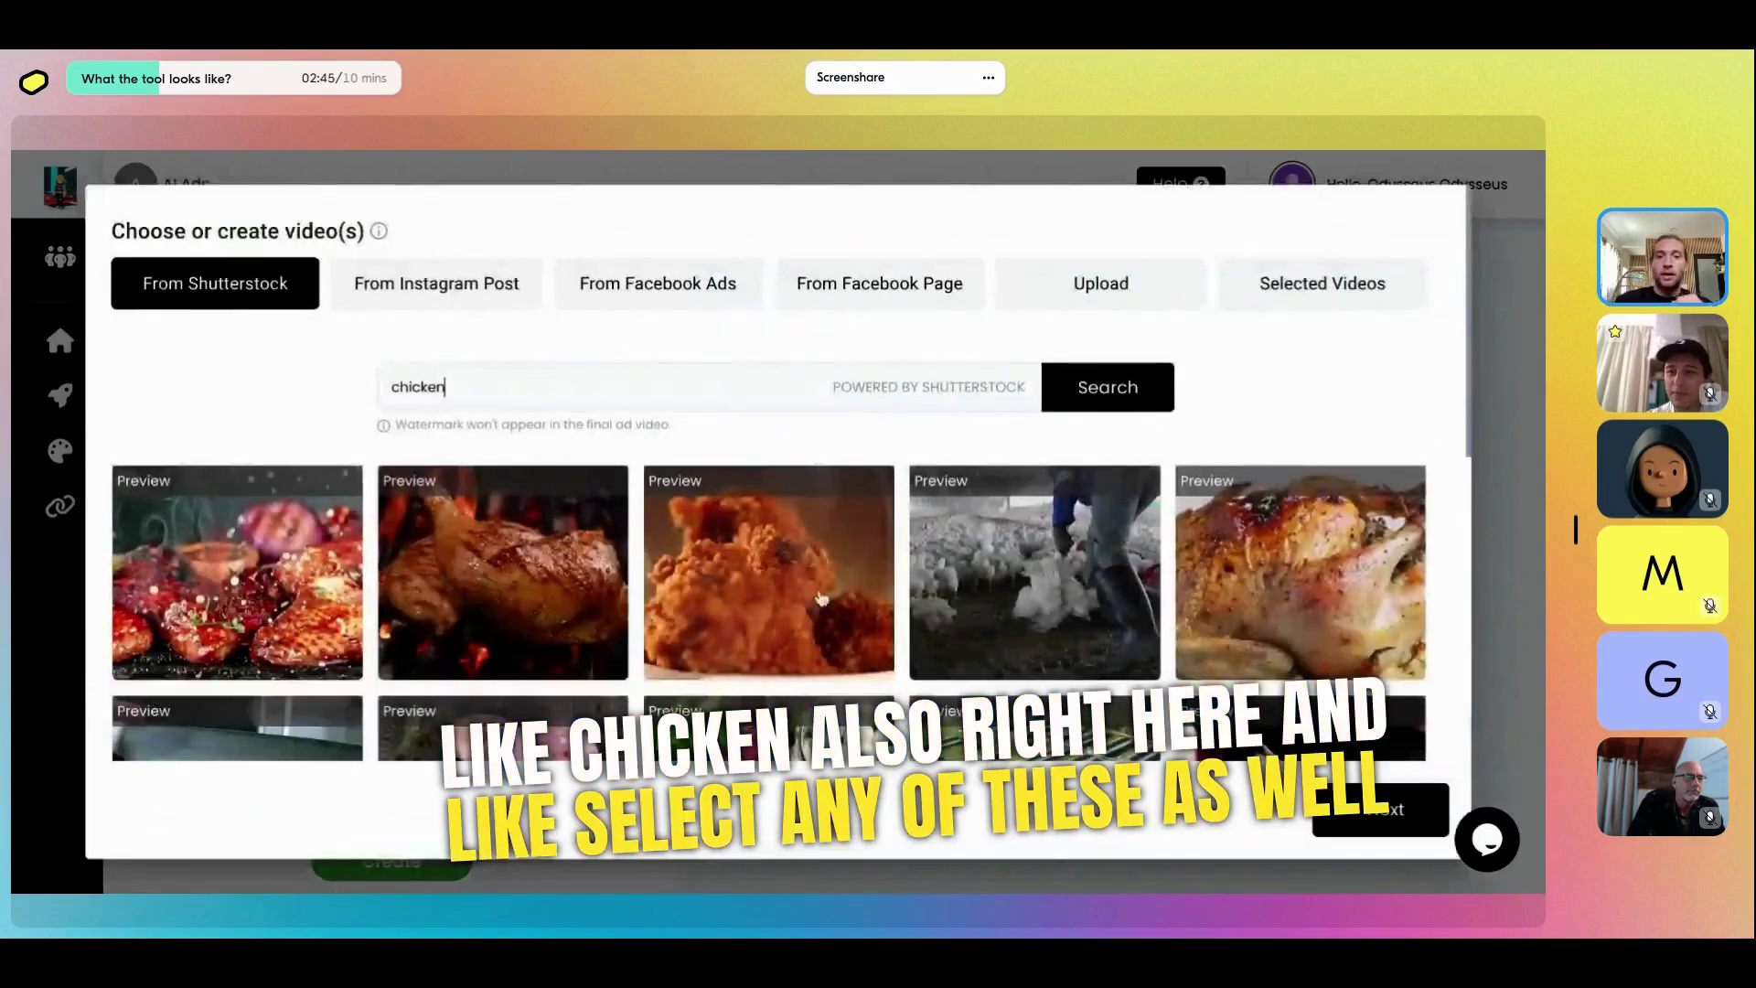
{"action": "scroll", "coordinate": [844, 620], "scroll_direction": "down", "scroll_amount": 2}
Select the fried and grilled chicken clips, check the other video sources, and close the chooser
{"action": "left_click", "coordinate": [765, 539]}
{"action": "left_click", "coordinate": [549, 495]}
{"action": "scroll", "coordinate": [549, 495], "scroll_direction": "up", "scroll_amount": 2}
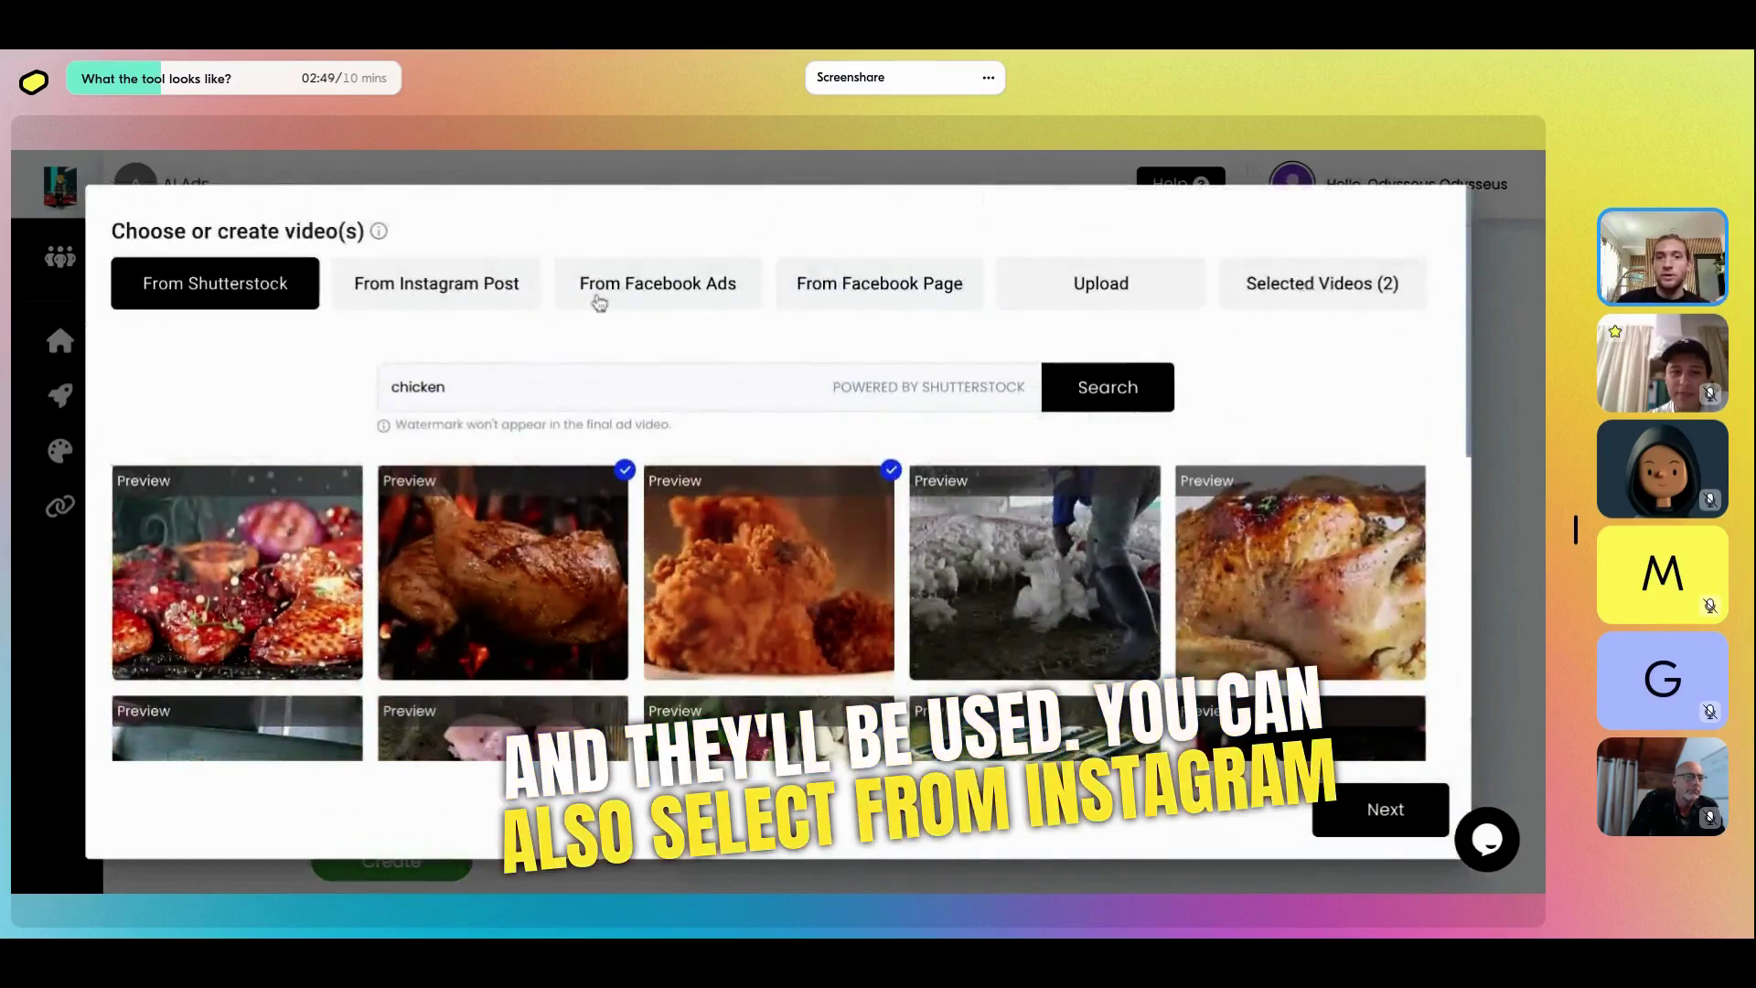
{"action": "left_click", "coordinate": [509, 294]}
{"action": "left_click", "coordinate": [635, 297]}
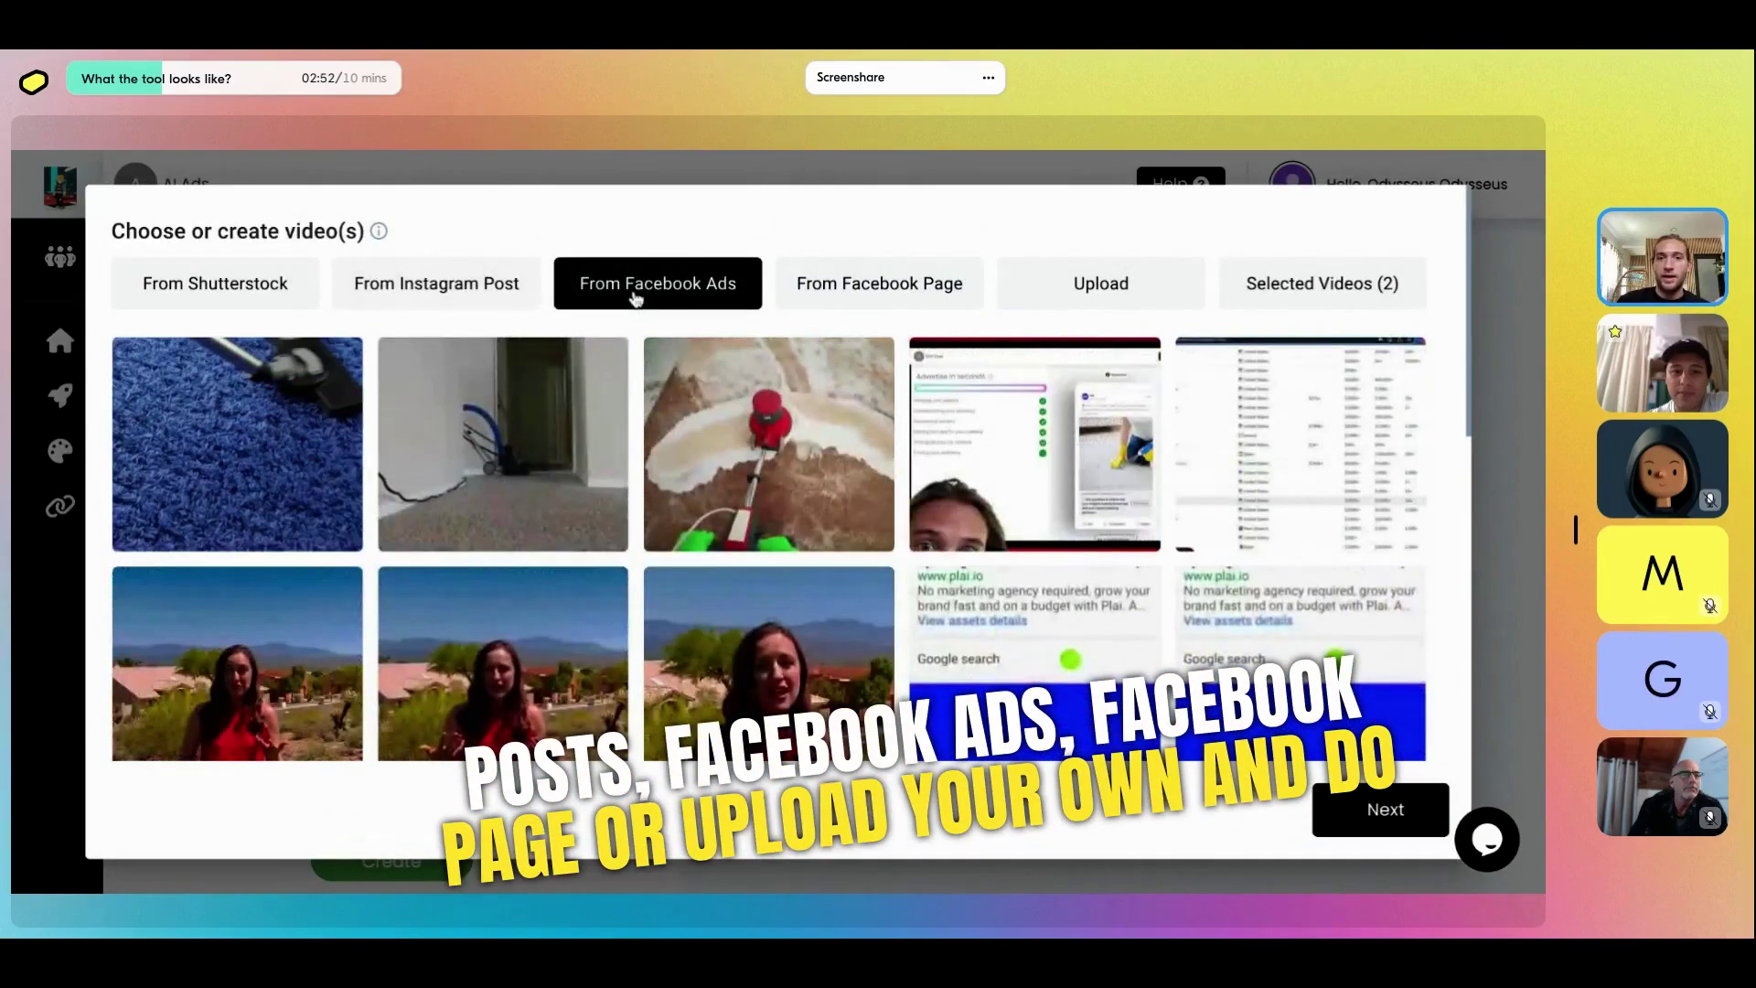
{"action": "left_click", "coordinate": [1126, 283]}
{"action": "left_click", "coordinate": [1131, 274]}
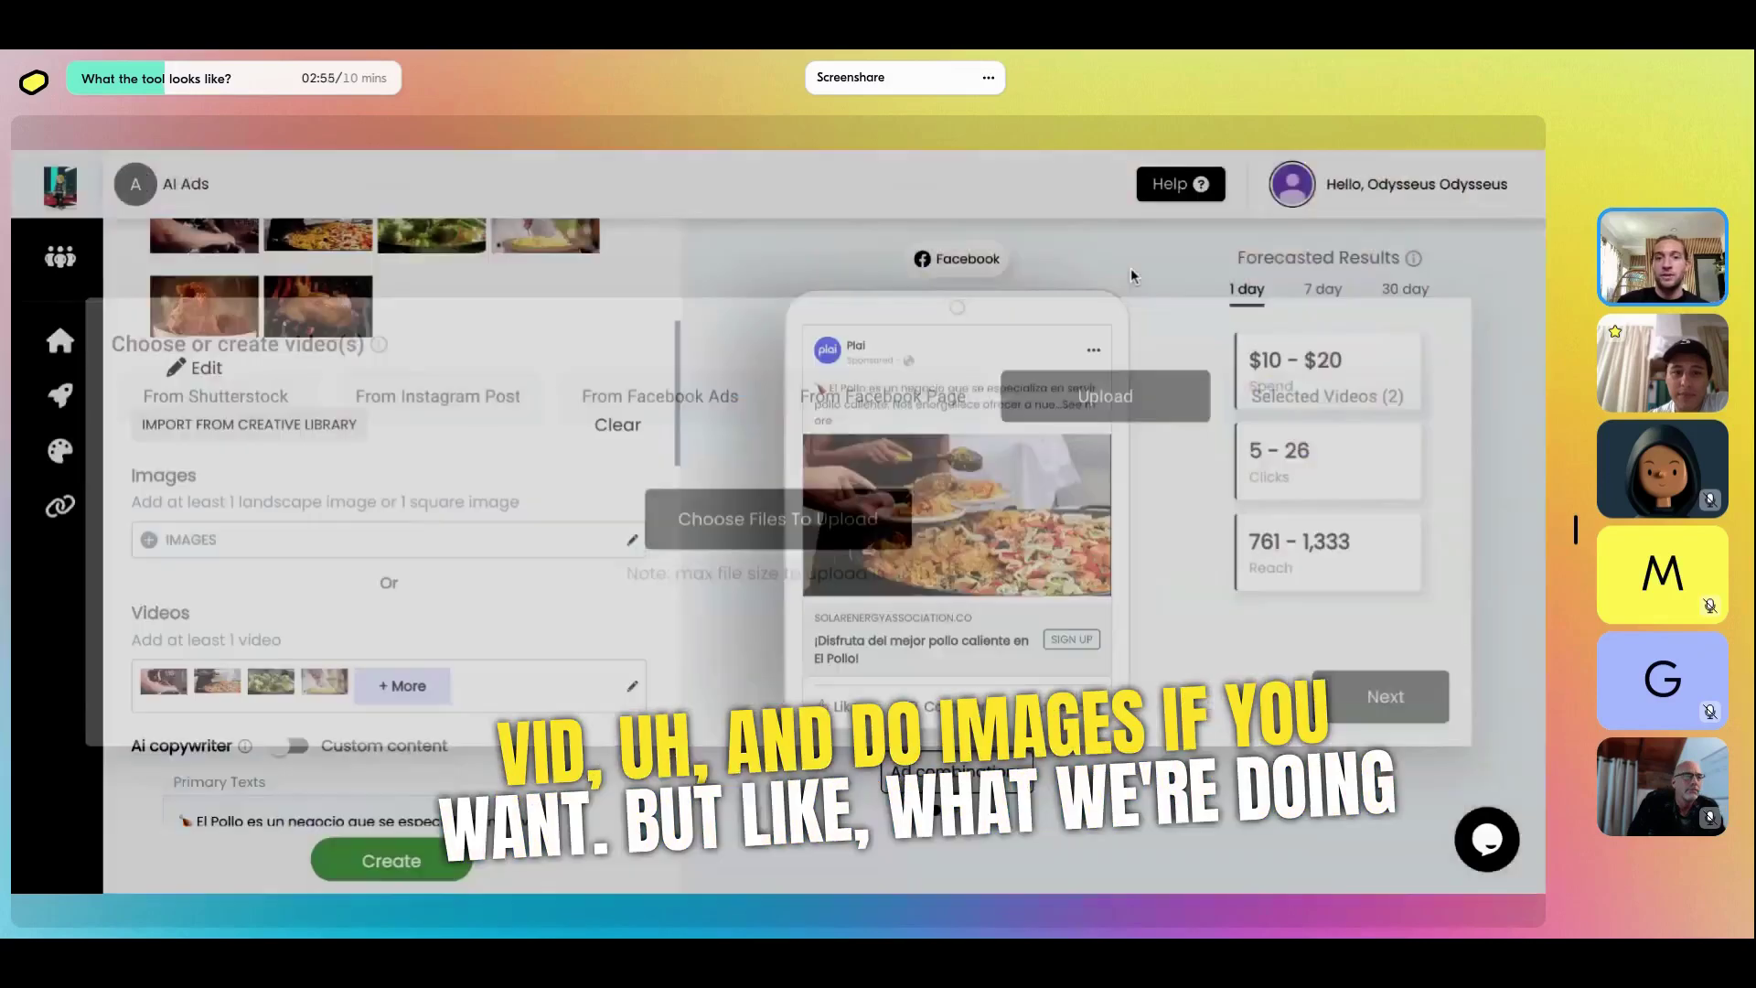
{"action": "scroll", "coordinate": [483, 539], "scroll_direction": "up", "scroll_amount": 1}
{"action": "scroll", "coordinate": [480, 536], "scroll_direction": "up", "scroll_amount": 2}
{"action": "scroll", "coordinate": [481, 537], "scroll_direction": "up", "scroll_amount": 3}
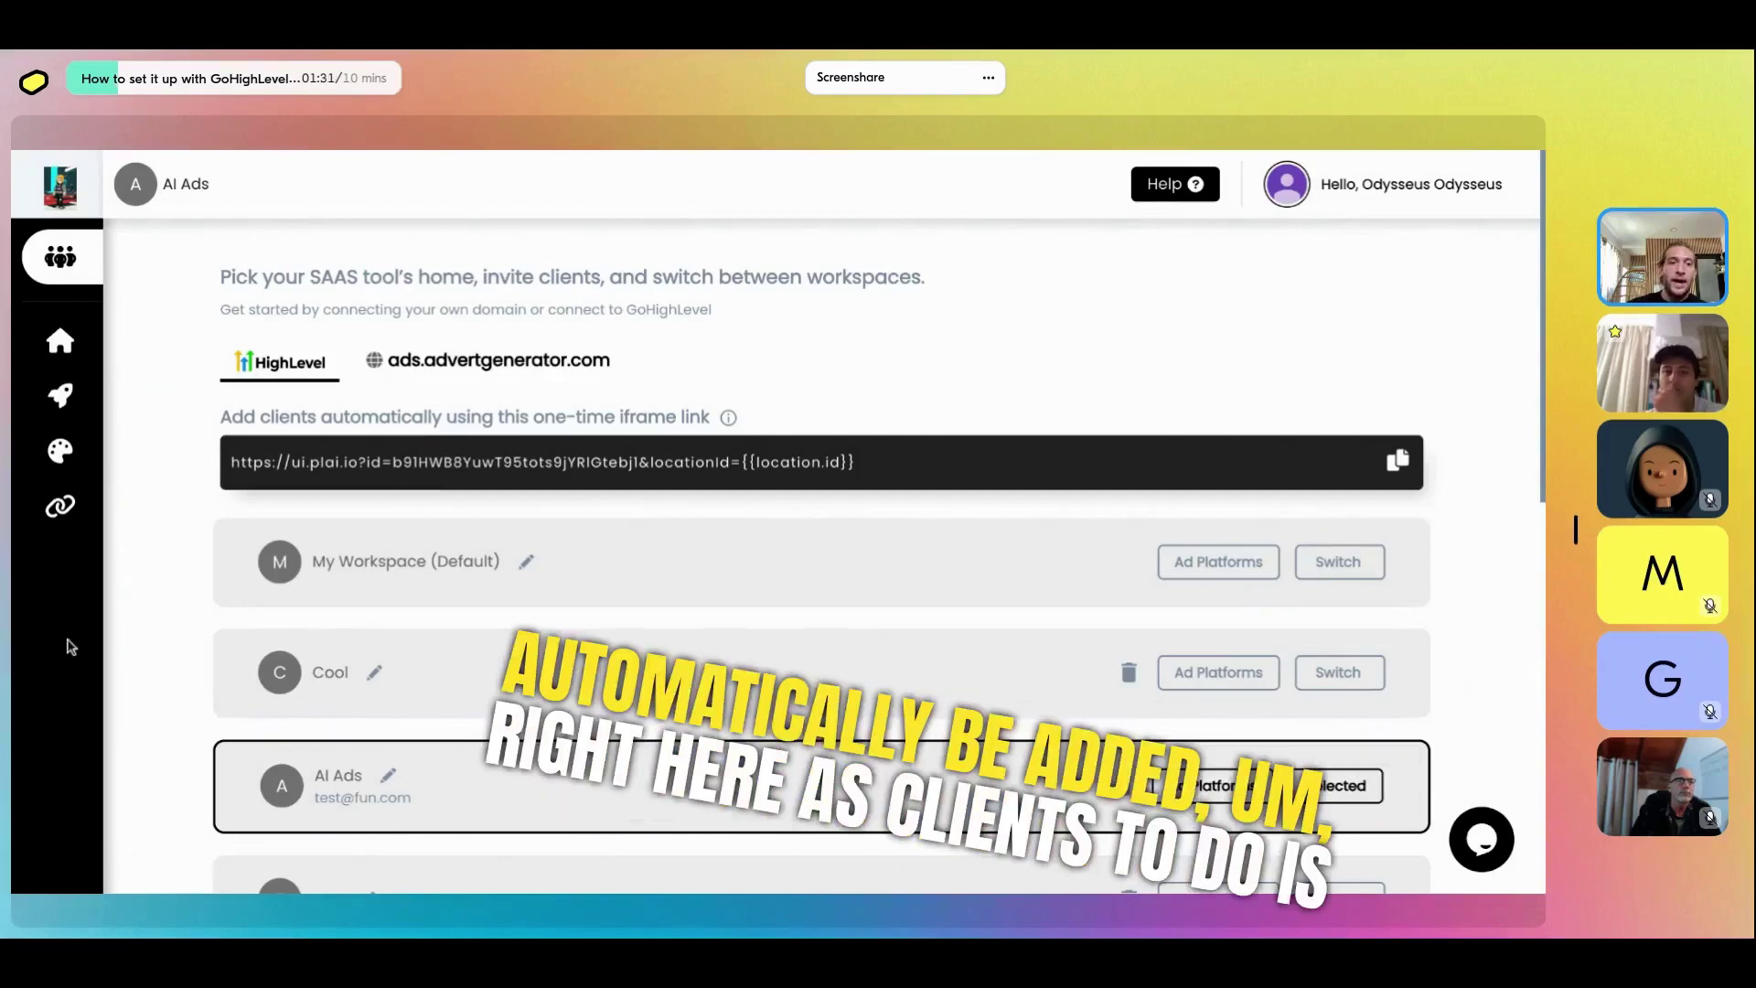
{"action": "scroll", "coordinate": [426, 714], "scroll_direction": "down", "scroll_amount": 1}
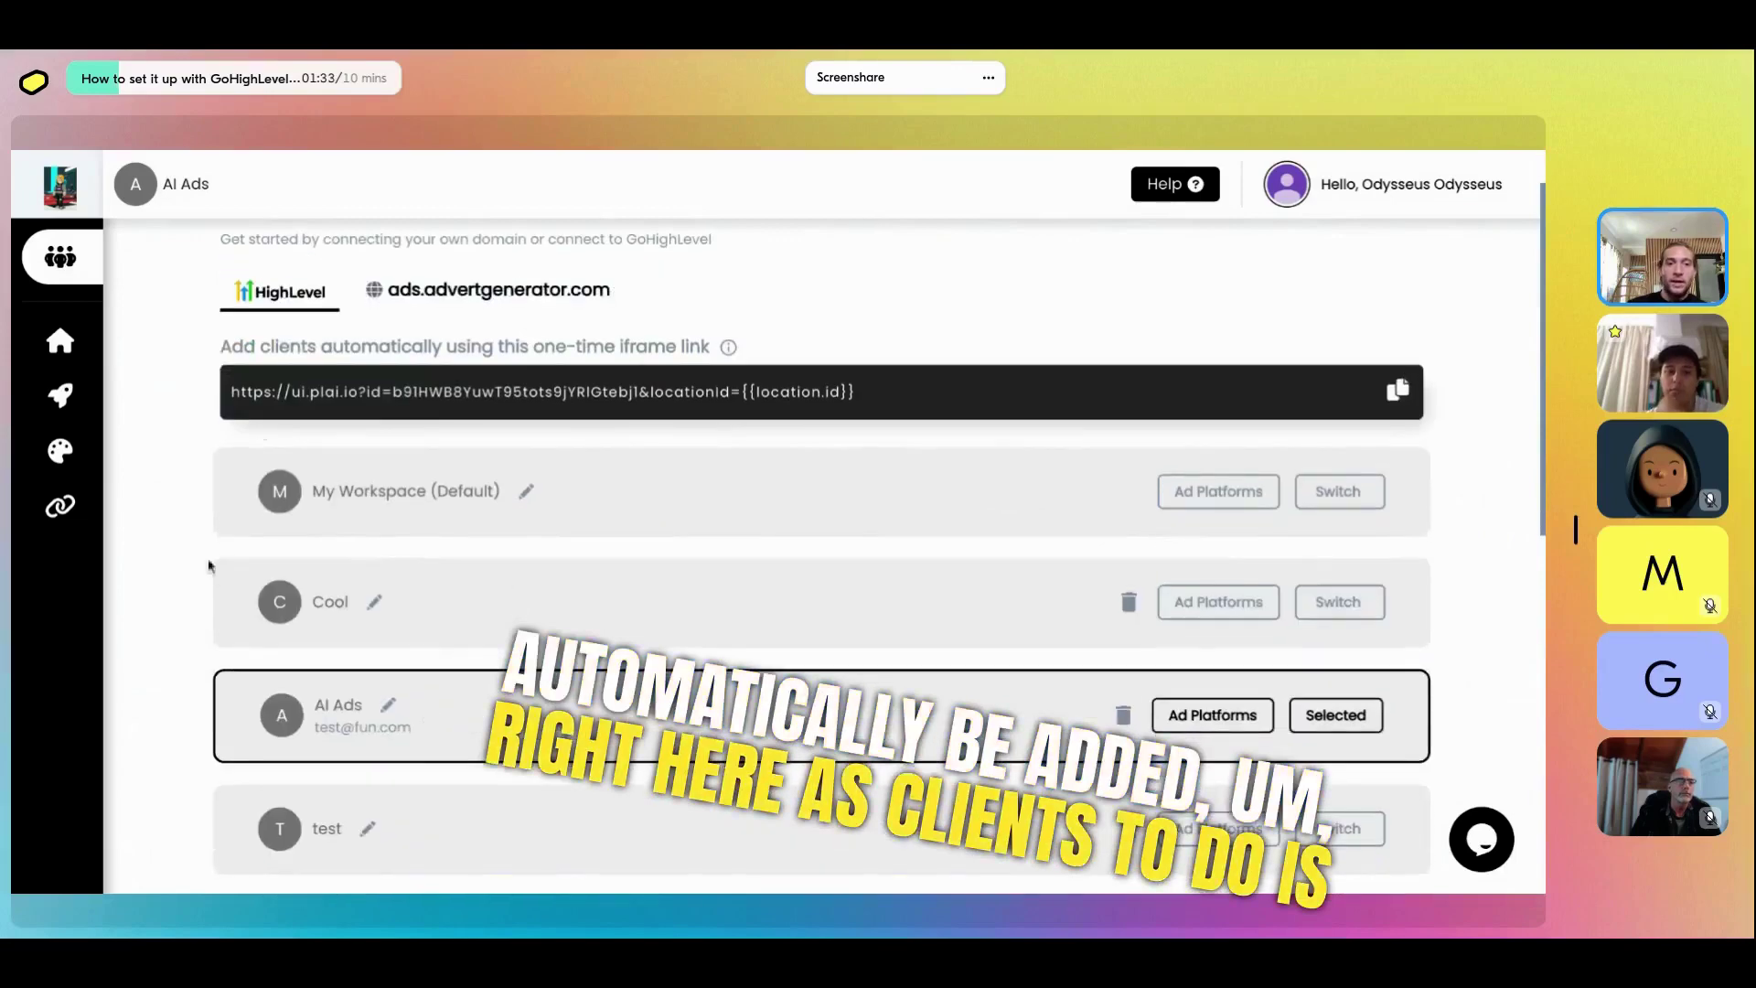
{"action": "scroll", "coordinate": [549, 624], "scroll_direction": "down", "scroll_amount": 1}
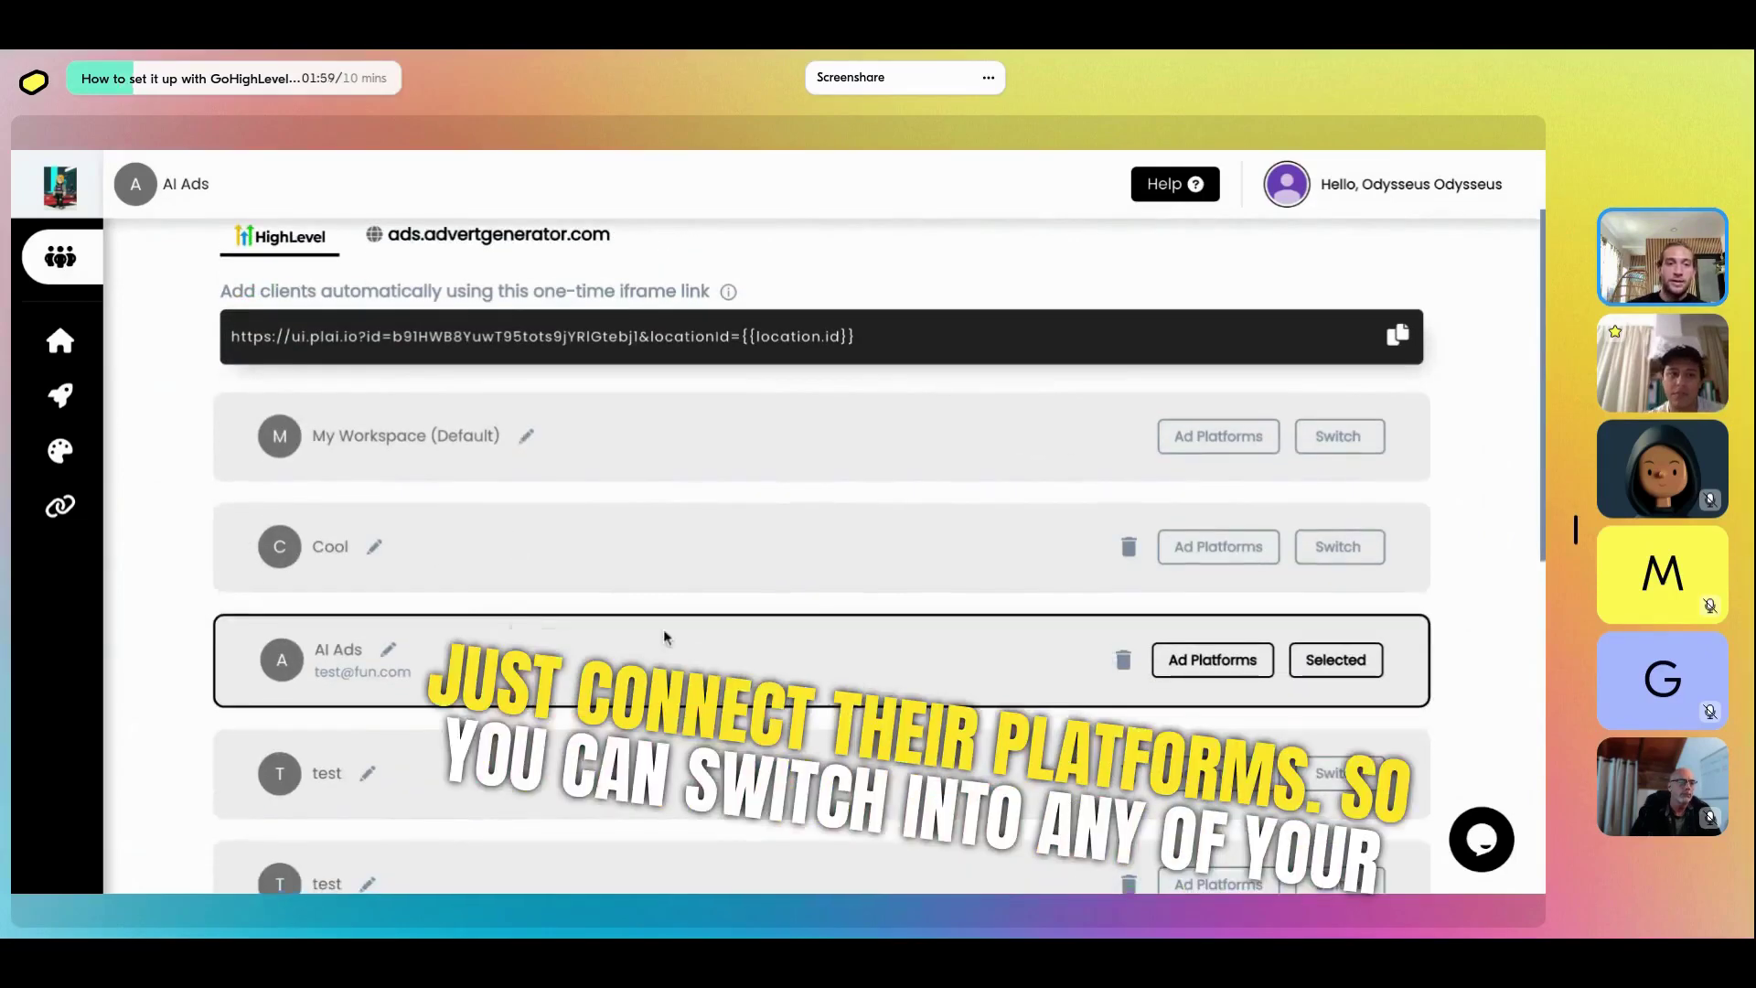
Switch into the Cool workspace and toggle YouTube off in AI Ads' ad platforms
{"action": "left_click", "coordinate": [1339, 558]}
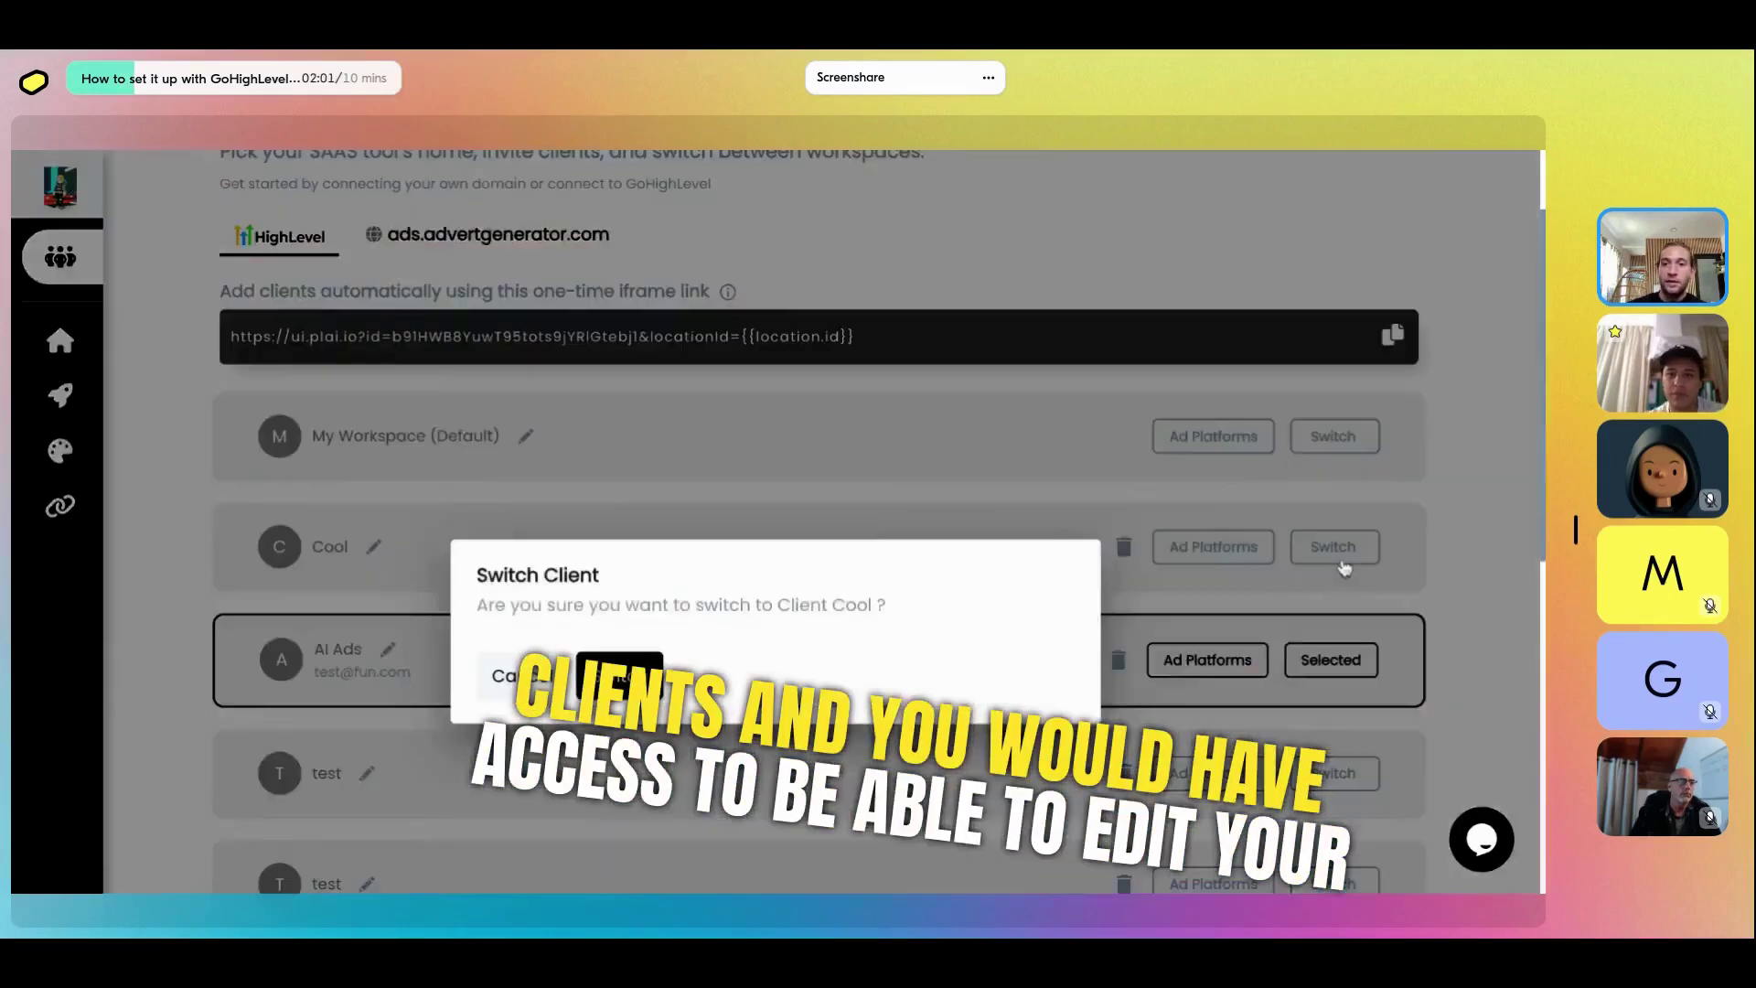
{"action": "left_click", "coordinate": [620, 566]}
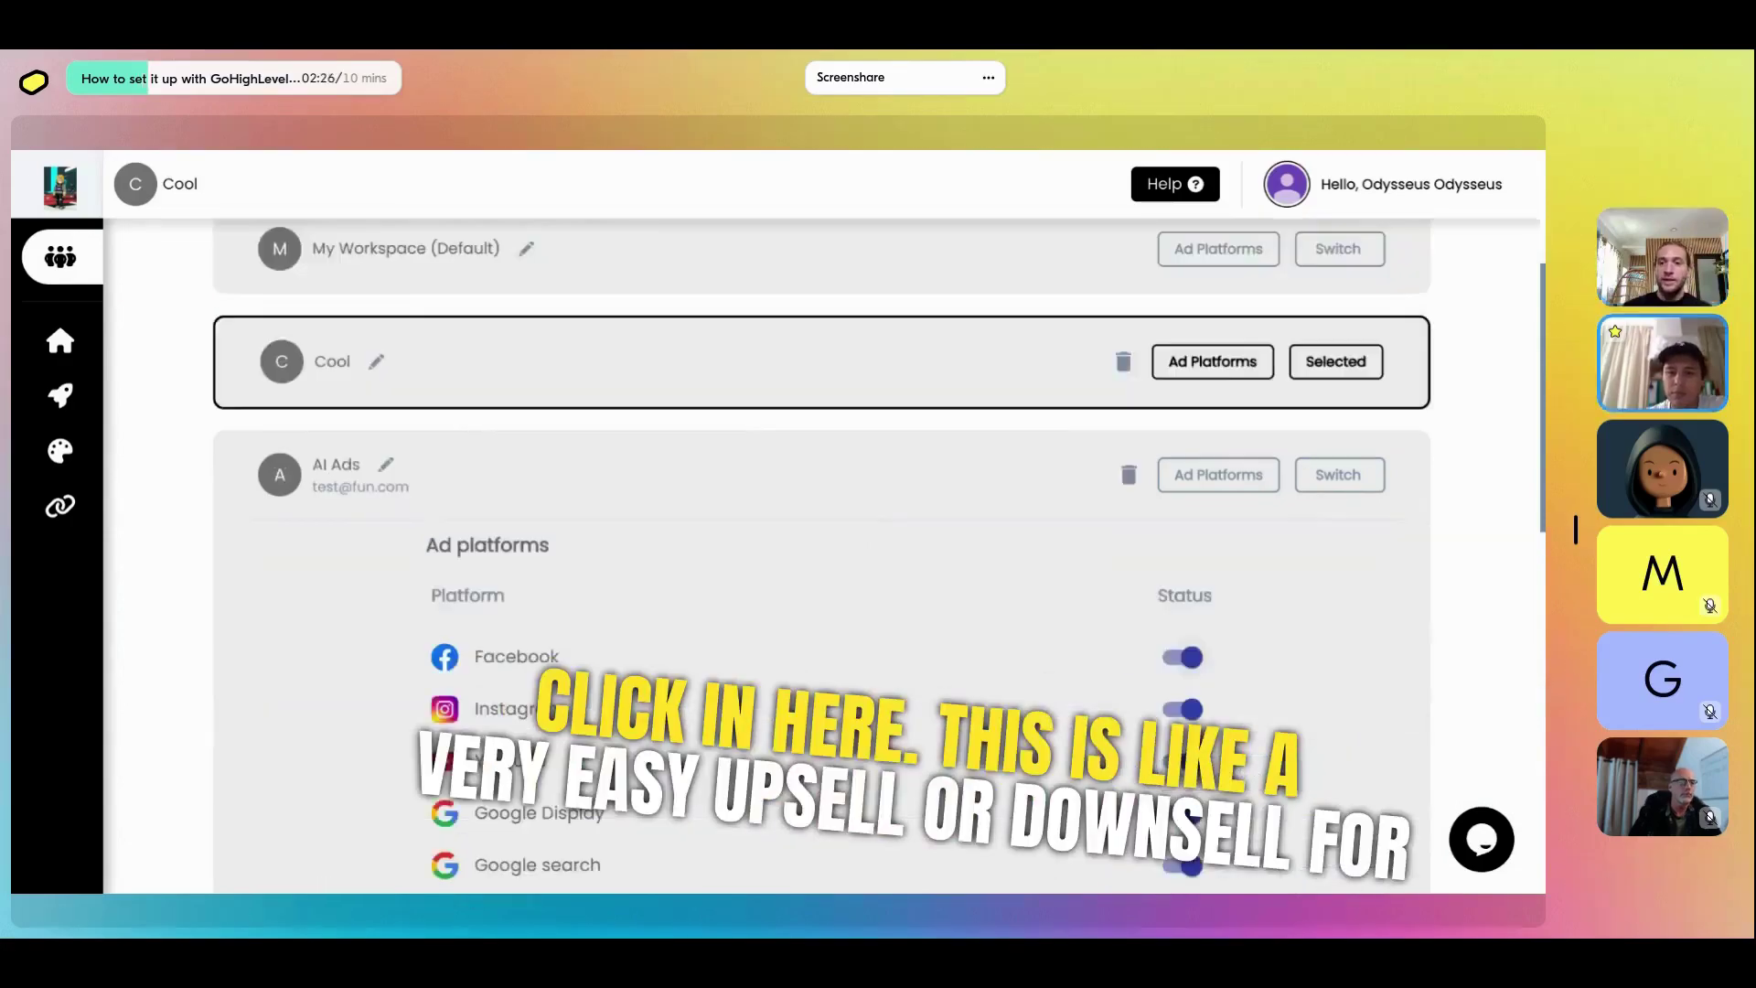
{"action": "scroll", "coordinate": [821, 550], "scroll_direction": "down", "scroll_amount": 1}
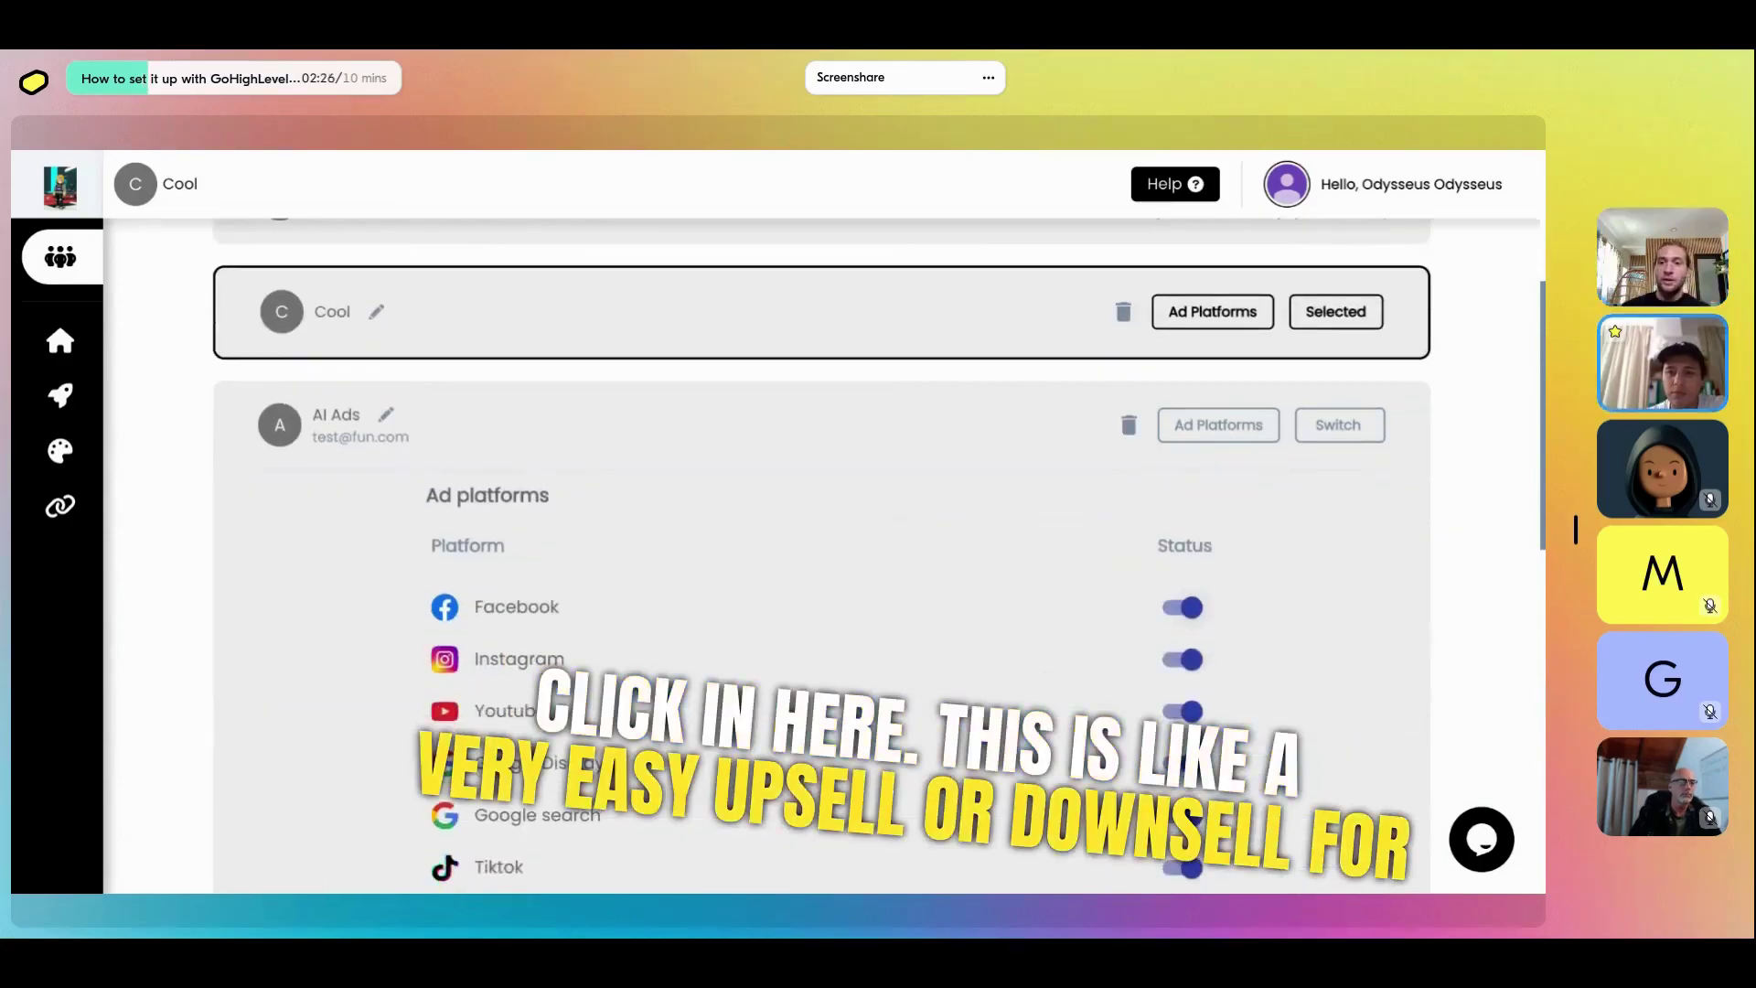
{"action": "scroll", "coordinate": [1191, 641], "scroll_direction": "down", "scroll_amount": 1}
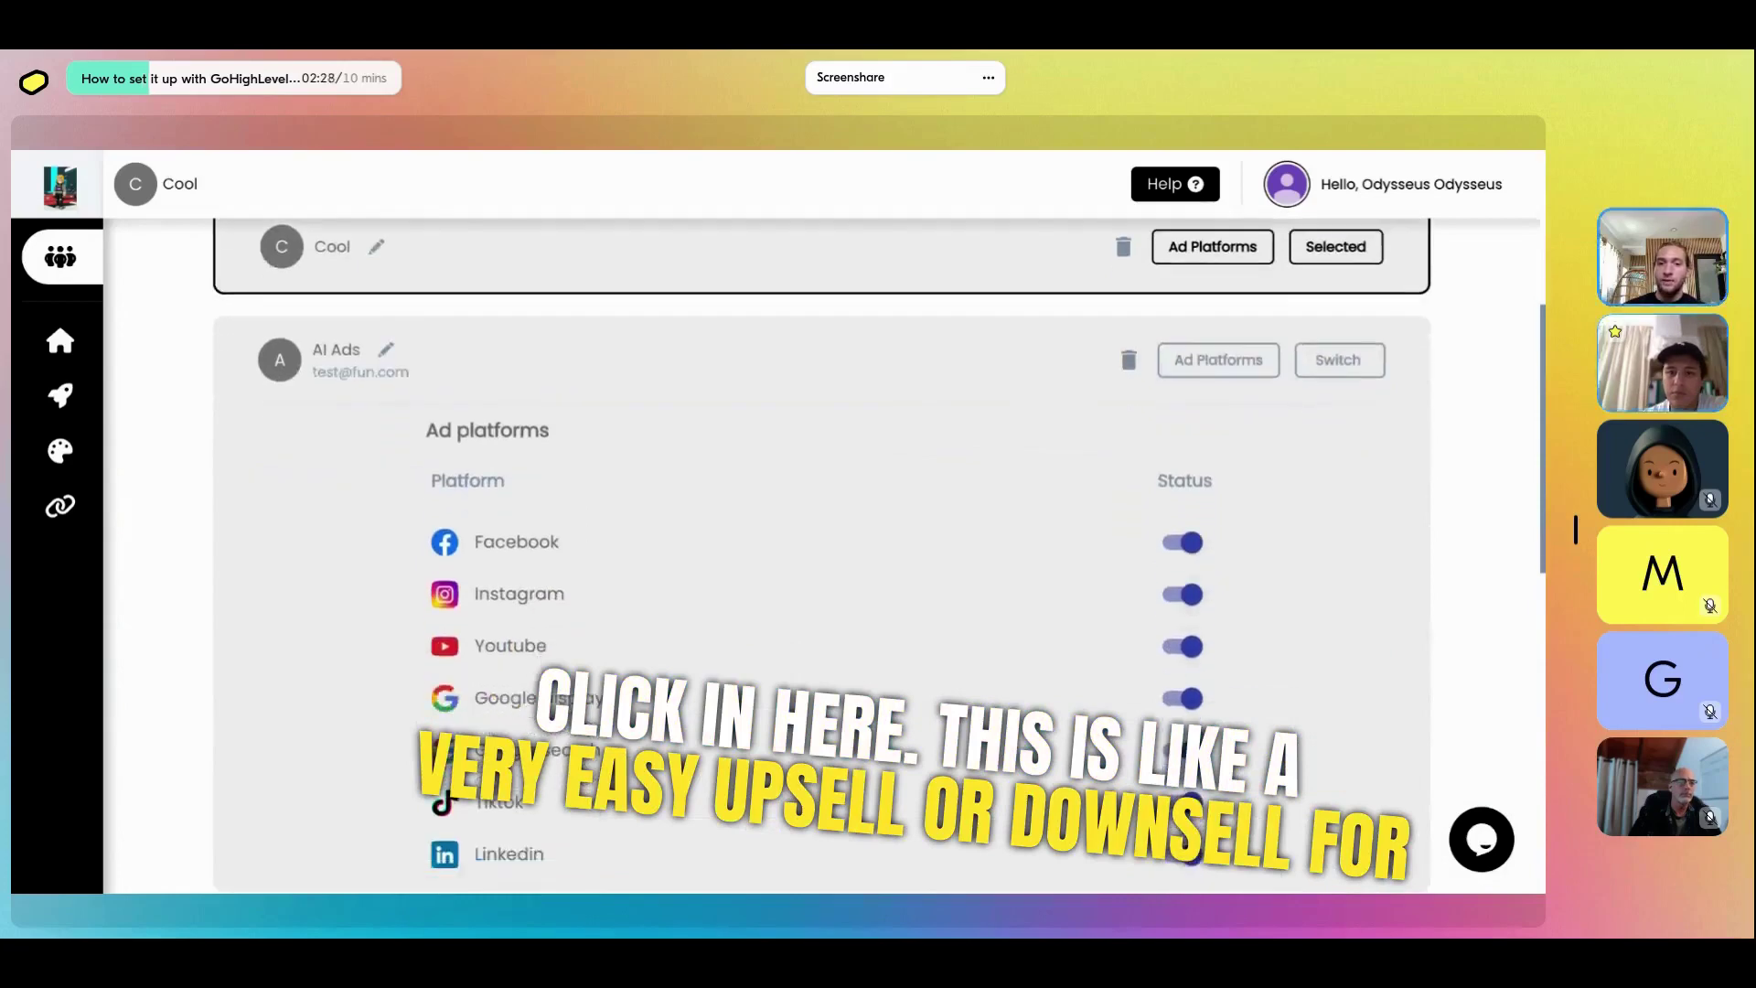
{"action": "left_click", "coordinate": [1181, 646]}
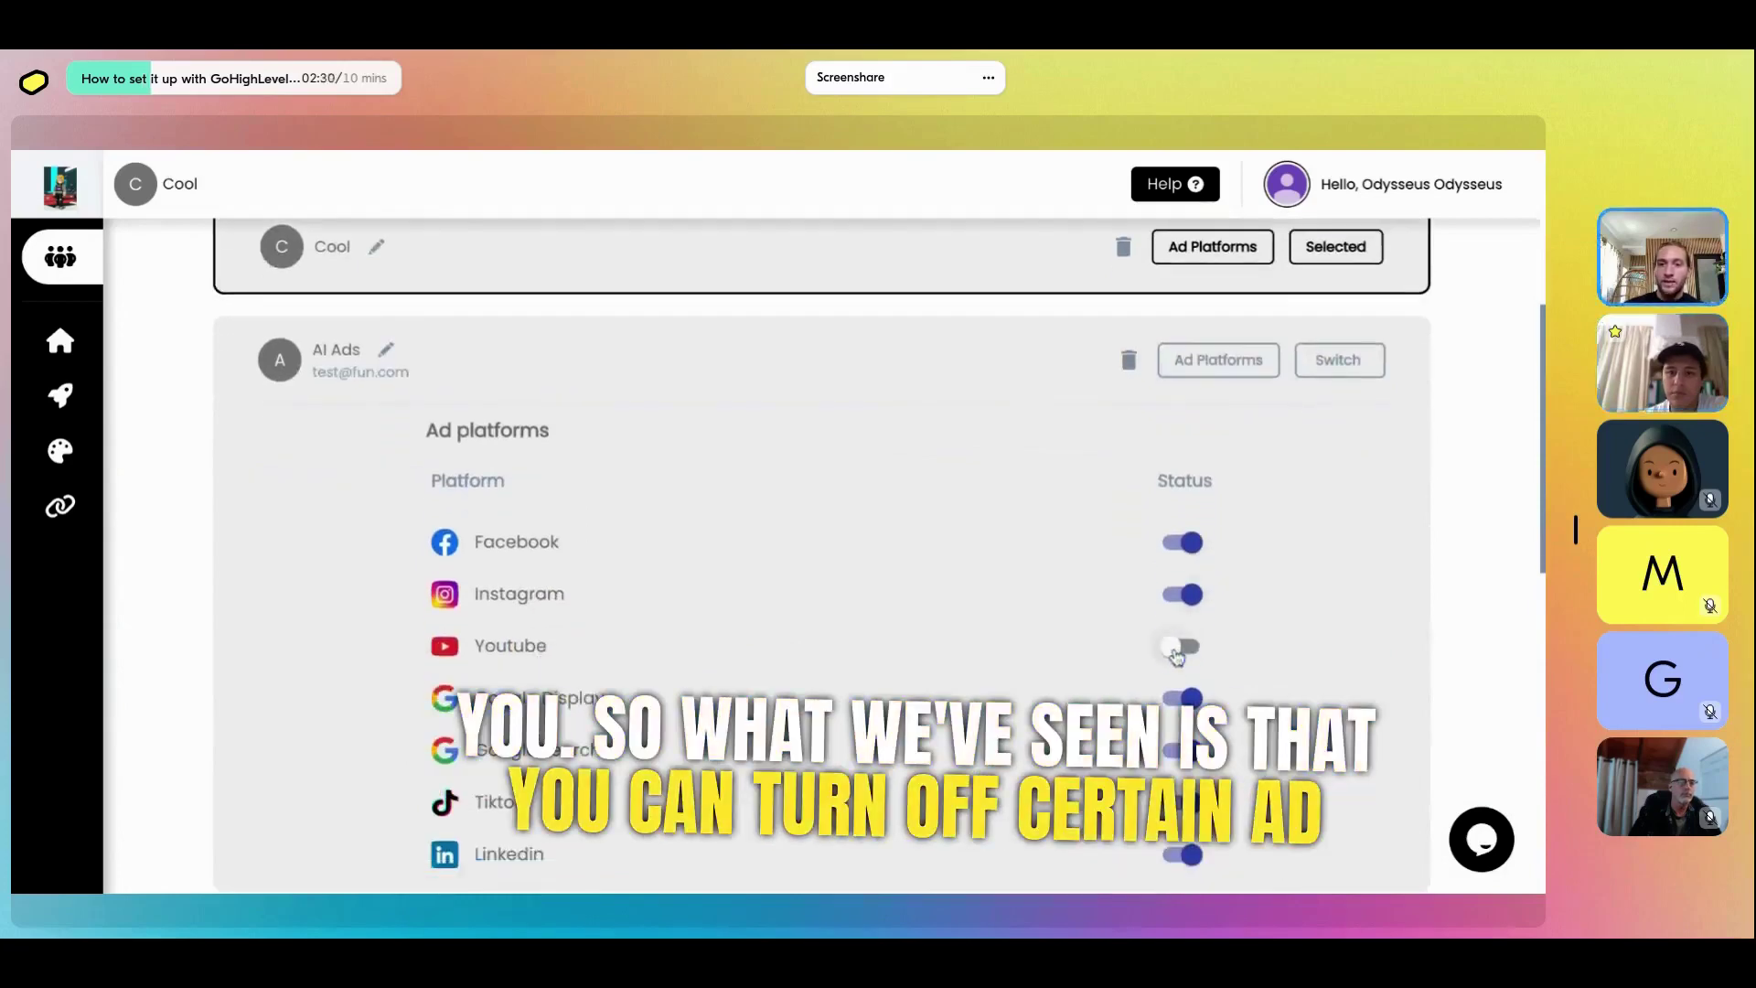
{"action": "scroll", "coordinate": [1174, 687], "scroll_direction": "down", "scroll_amount": 1}
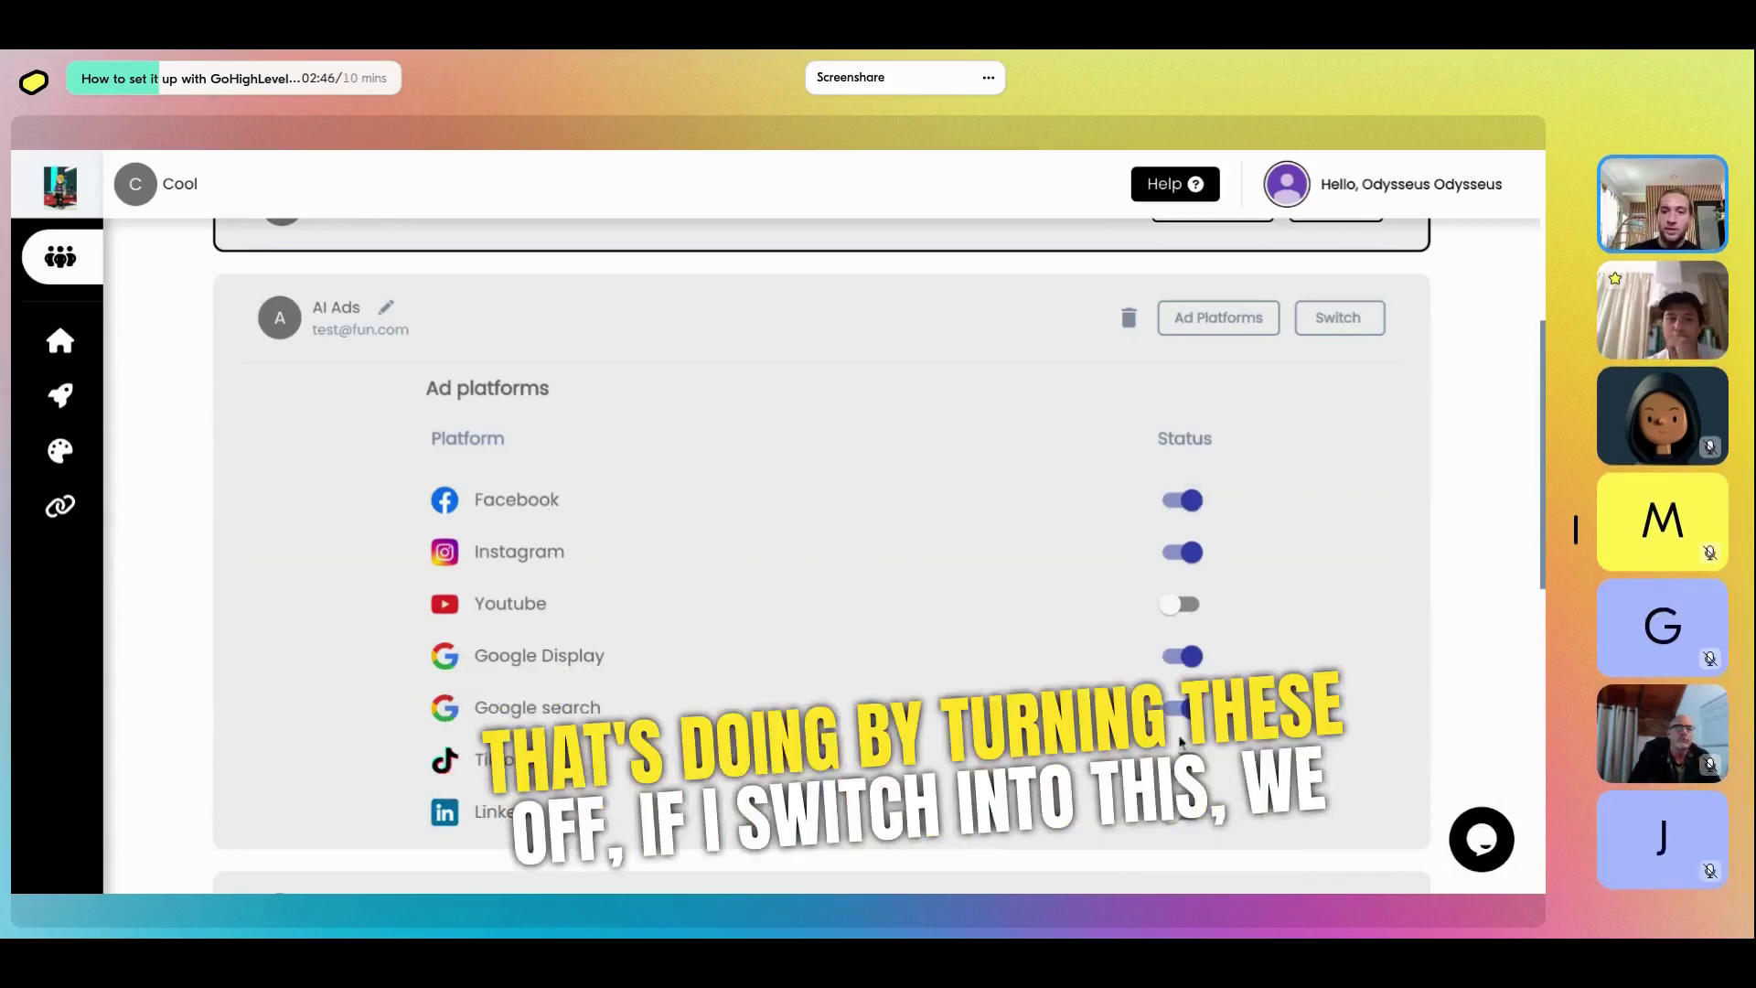
Confirm the switch to the AI Ads workspace and go to the new-ad page
{"action": "left_click", "coordinate": [1326, 330]}
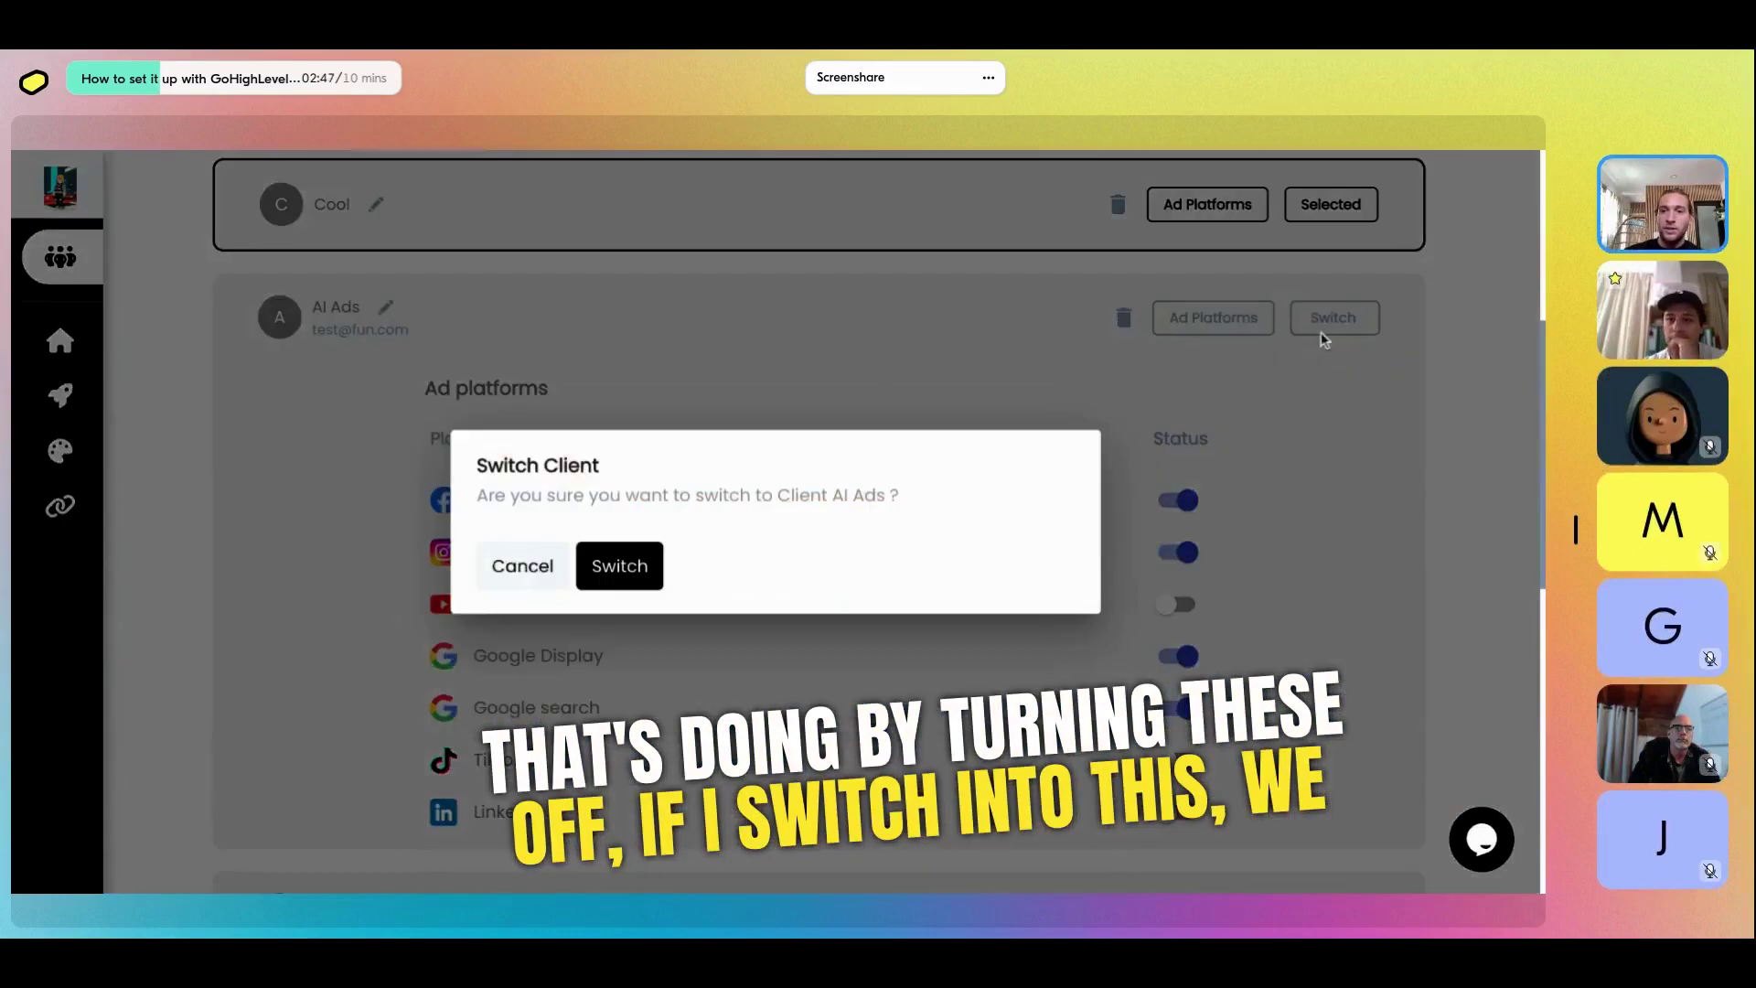
{"action": "left_click", "coordinate": [619, 567]}
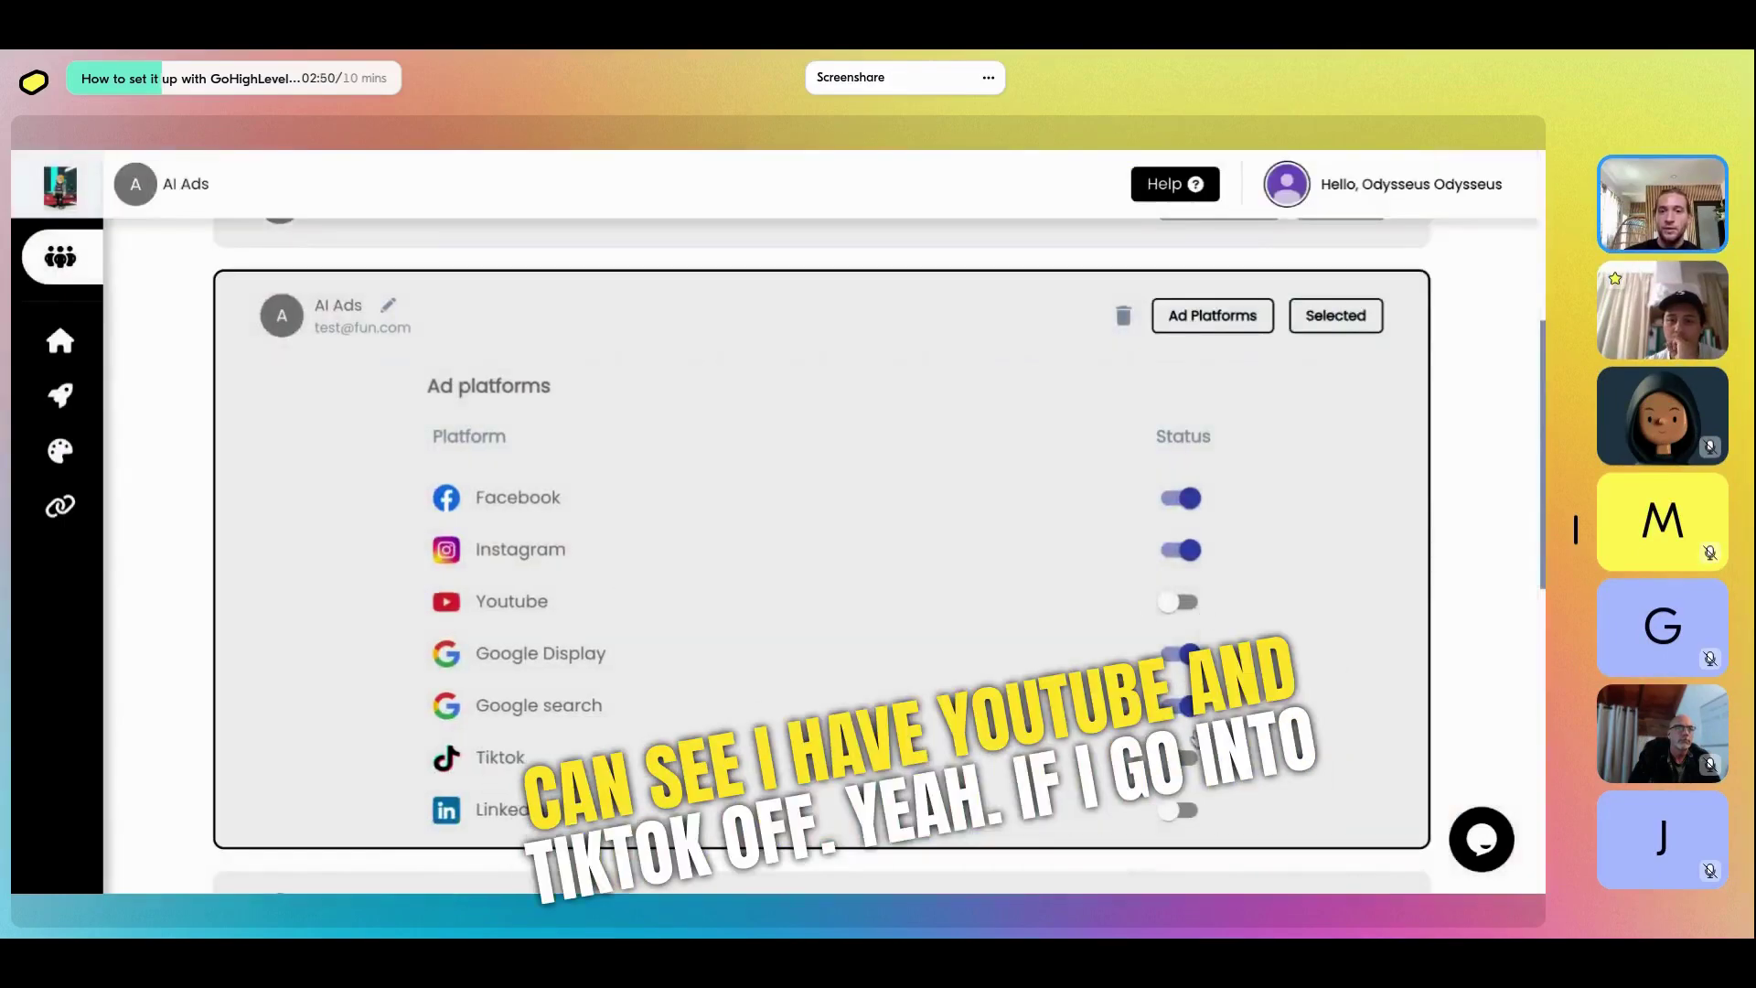
{"action": "left_click", "coordinate": [61, 399]}
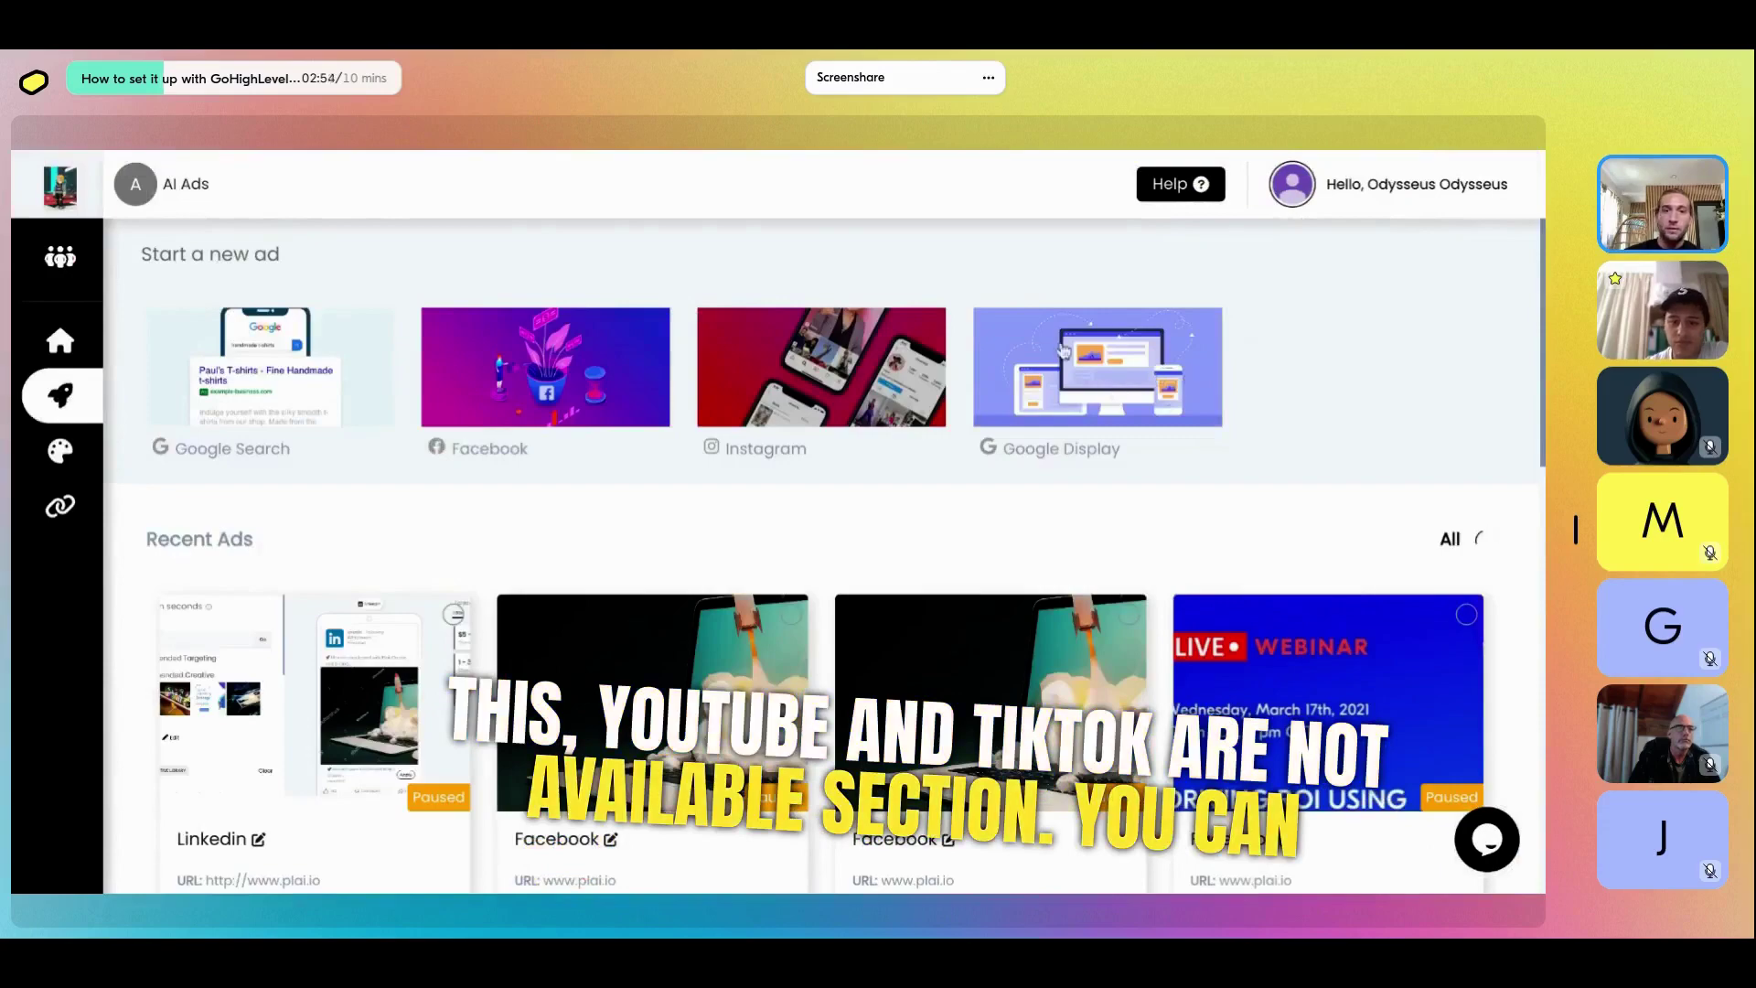
{"action": "scroll", "coordinate": [443, 614], "scroll_direction": "down", "scroll_amount": 2}
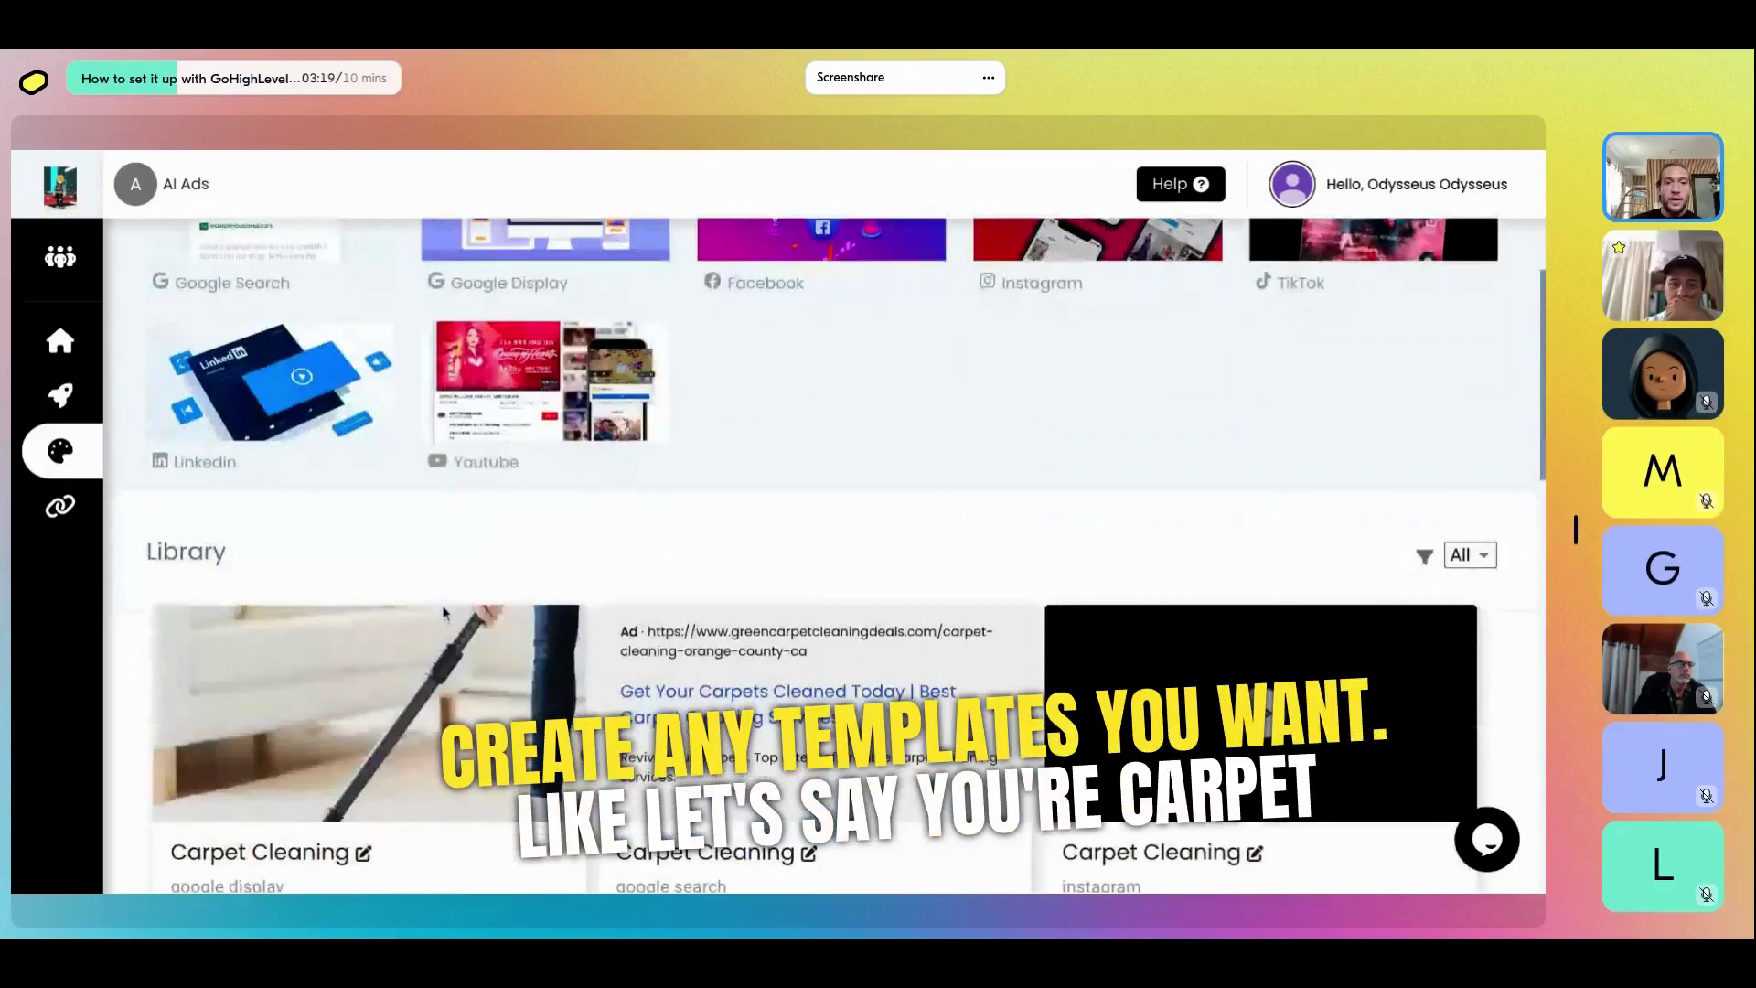
{"action": "scroll", "coordinate": [444, 613], "scroll_direction": "down", "scroll_amount": 1}
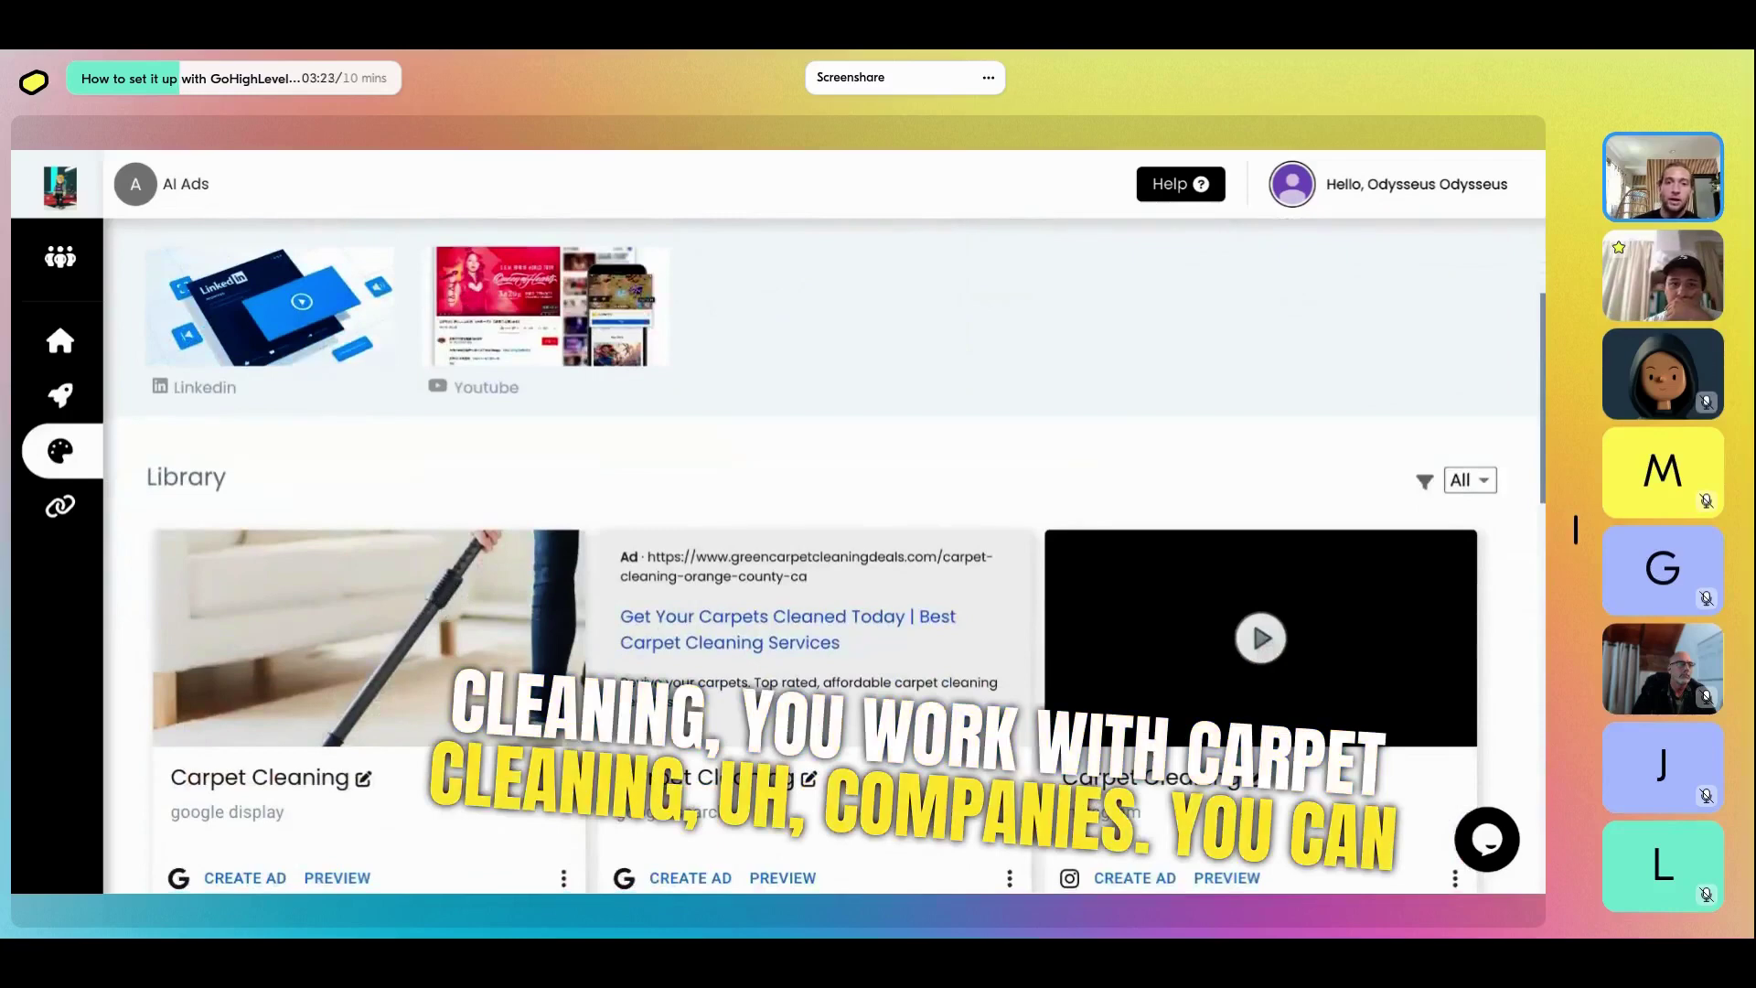
{"action": "scroll", "coordinate": [462, 584], "scroll_direction": "down", "scroll_amount": 1}
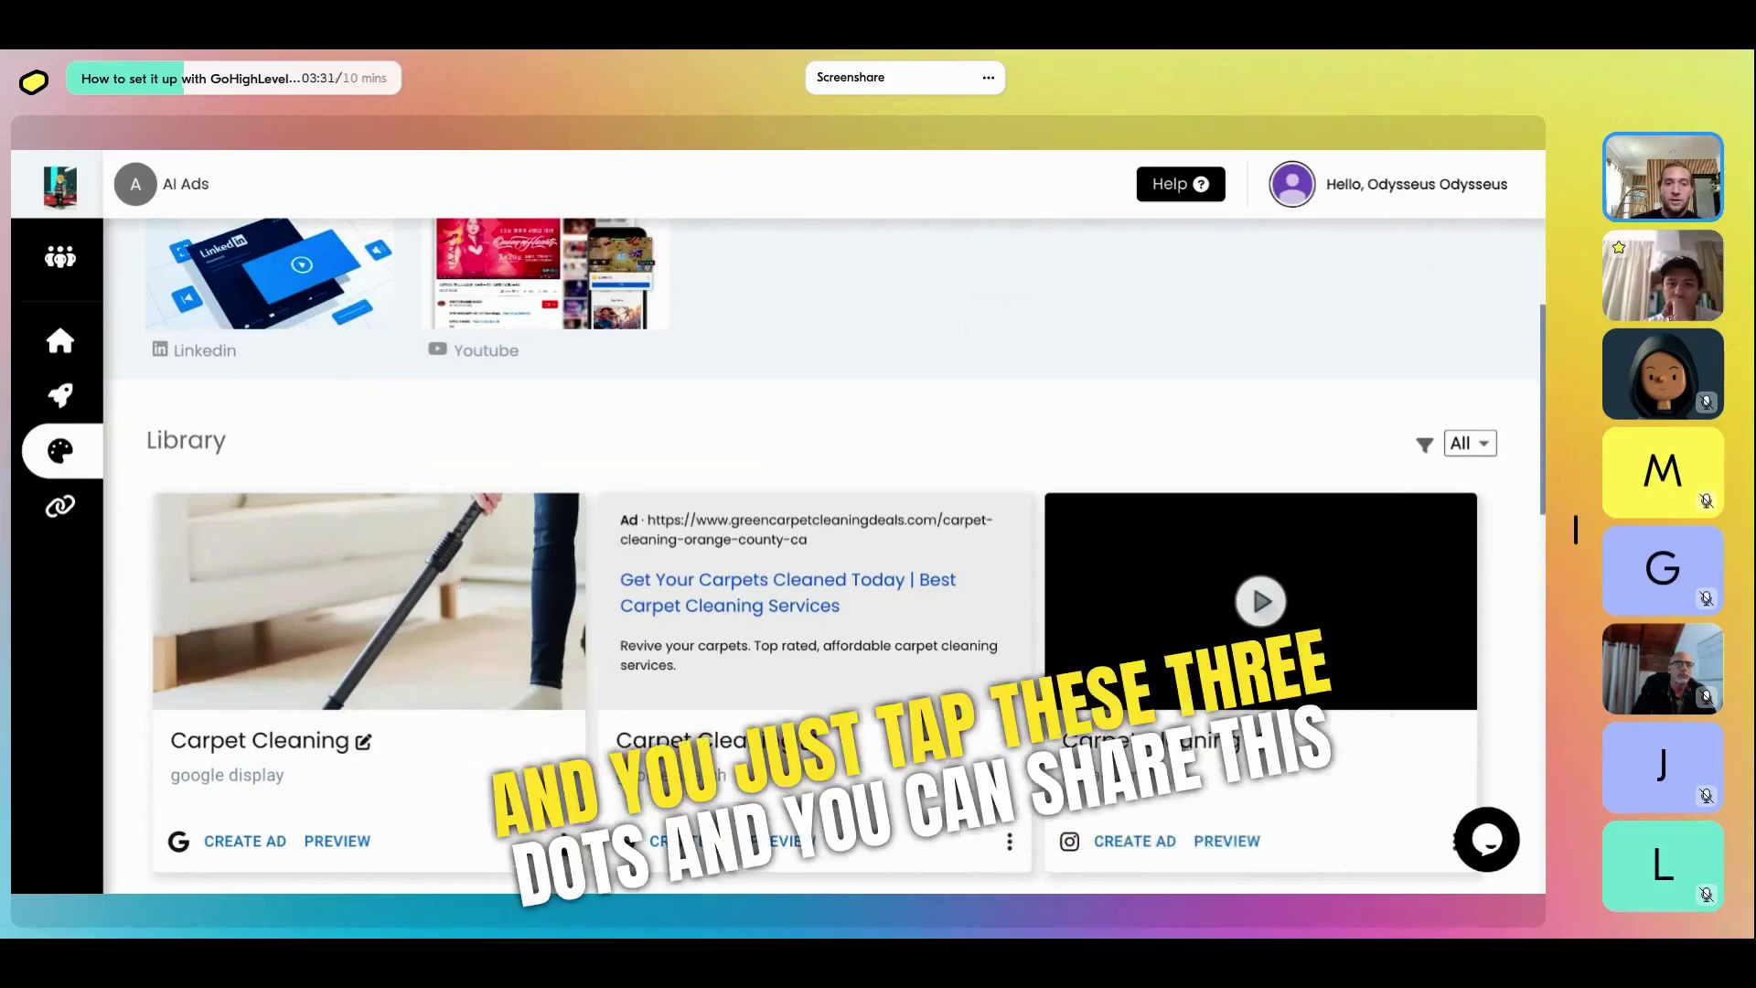
Open sharing for the first Carpet Cleaning template, view the client list, then close the dialog
{"action": "left_click", "coordinate": [563, 840]}
{"action": "left_click", "coordinate": [500, 742]}
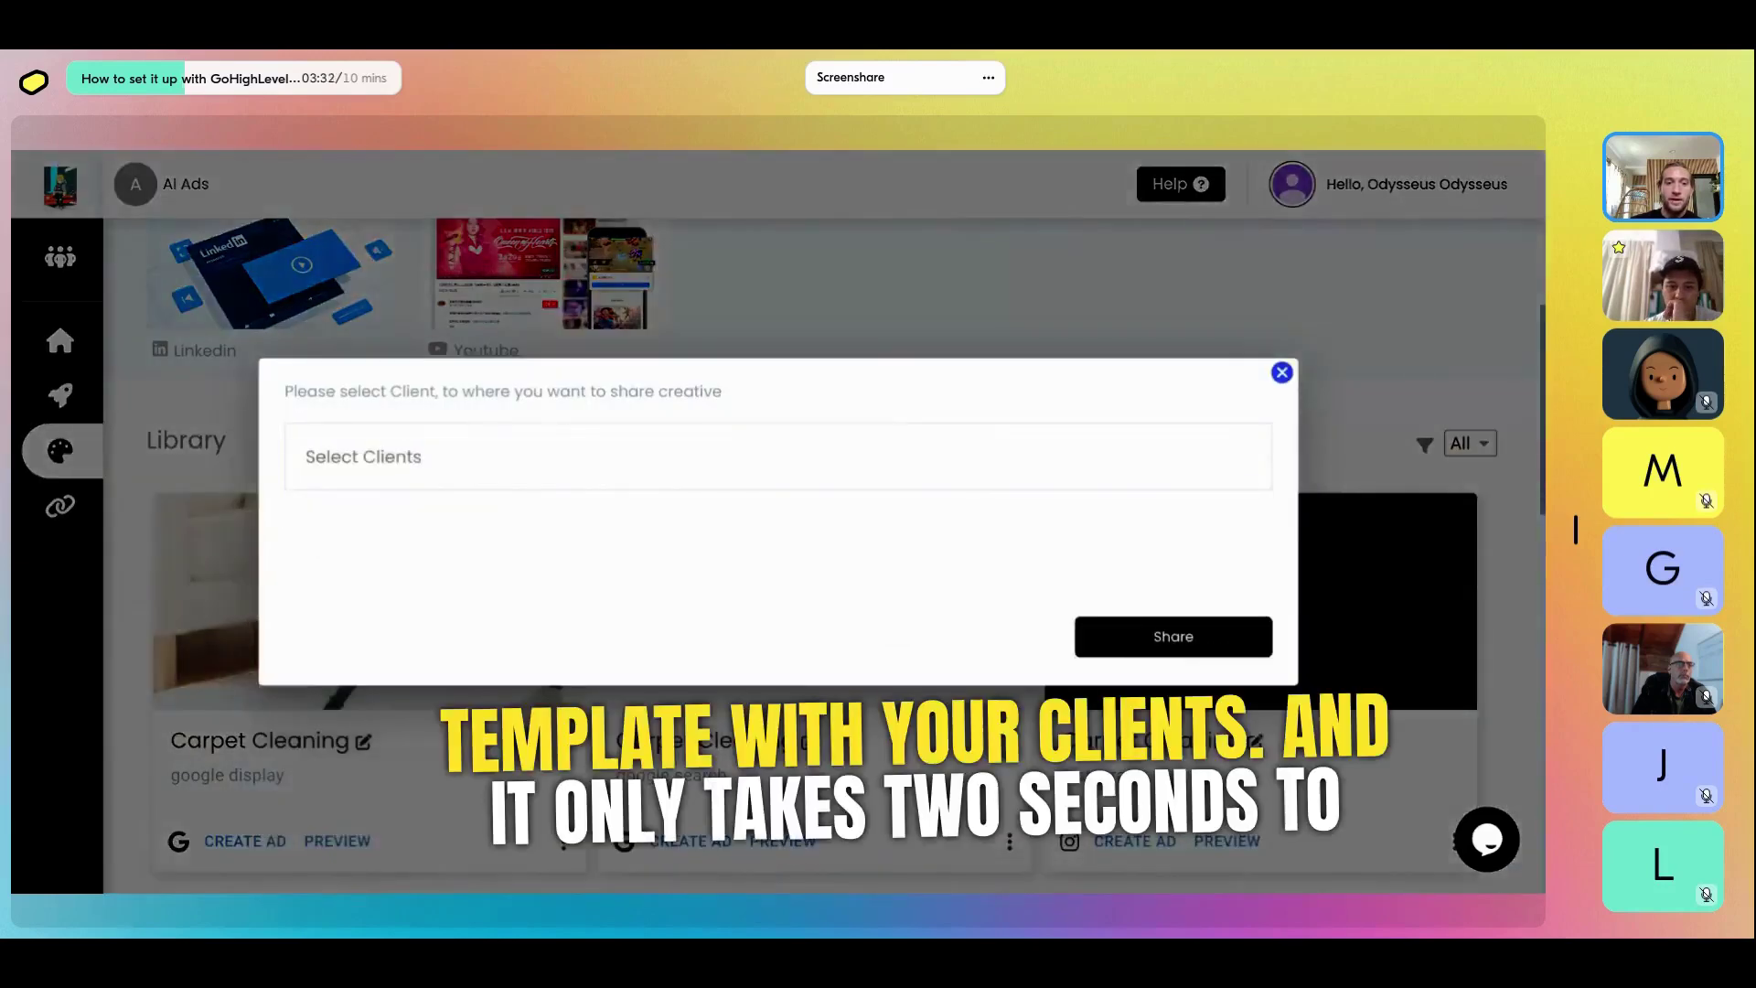
{"action": "left_click", "coordinate": [612, 438]}
{"action": "scroll", "coordinate": [509, 581], "scroll_direction": "down", "scroll_amount": 1}
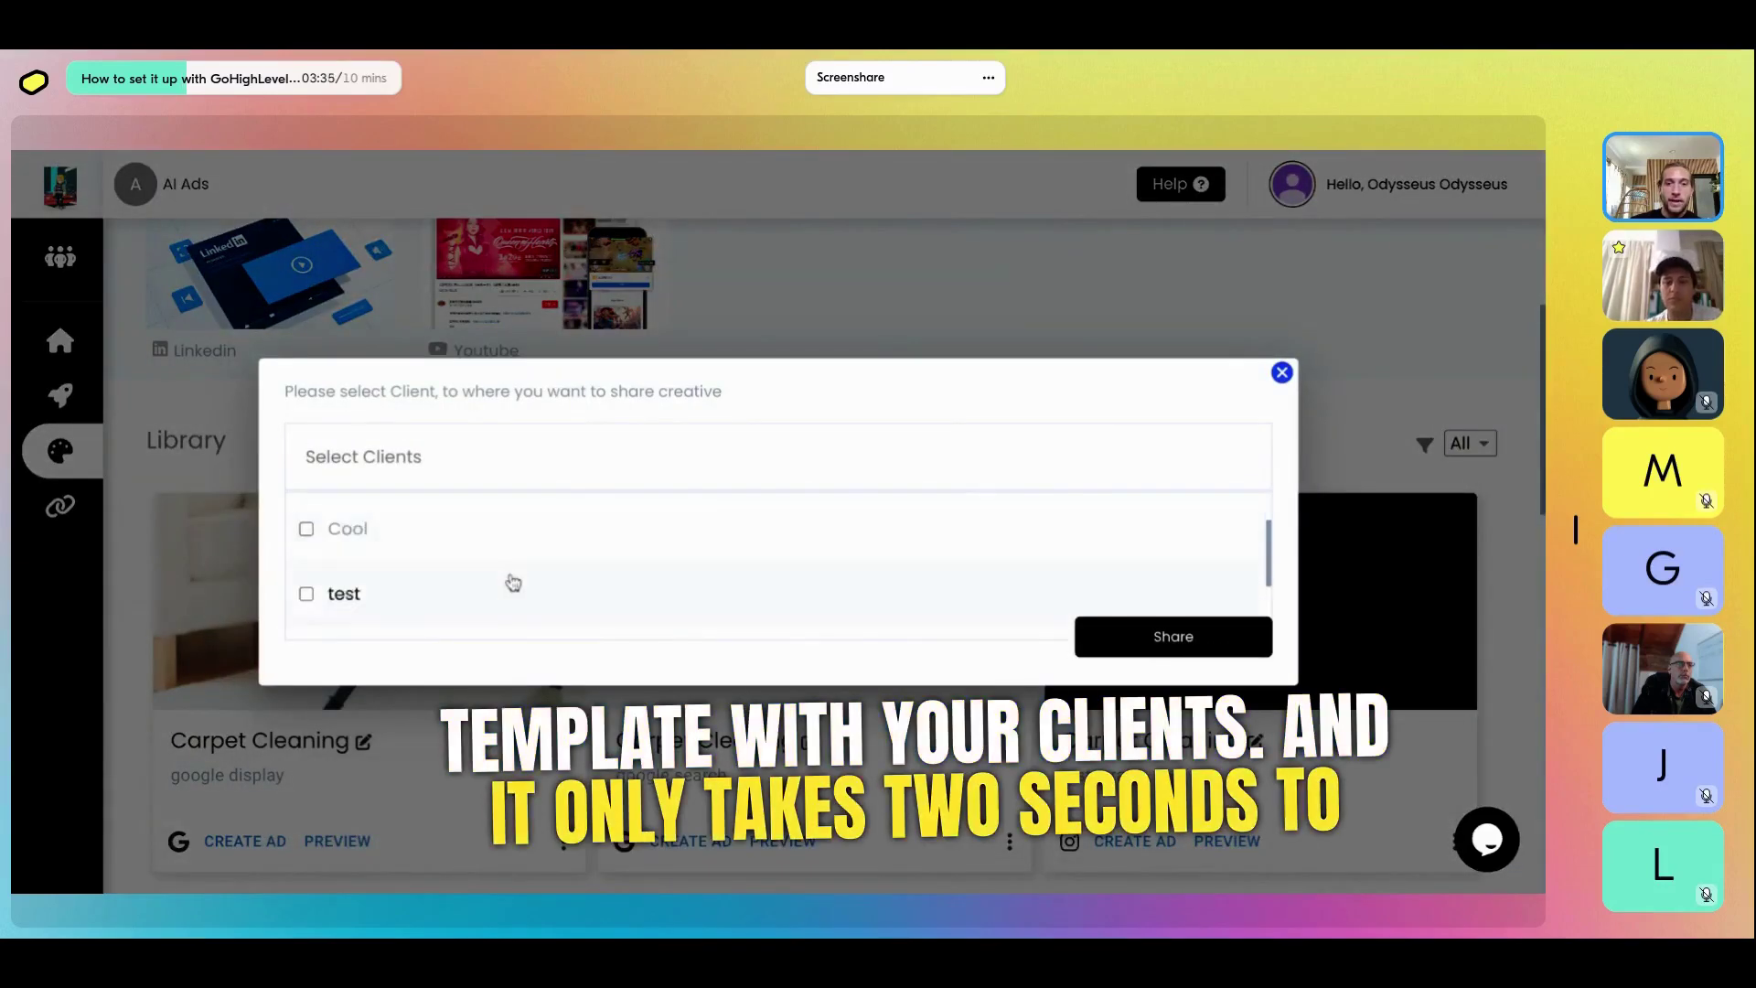
{"action": "left_click", "coordinate": [1282, 373]}
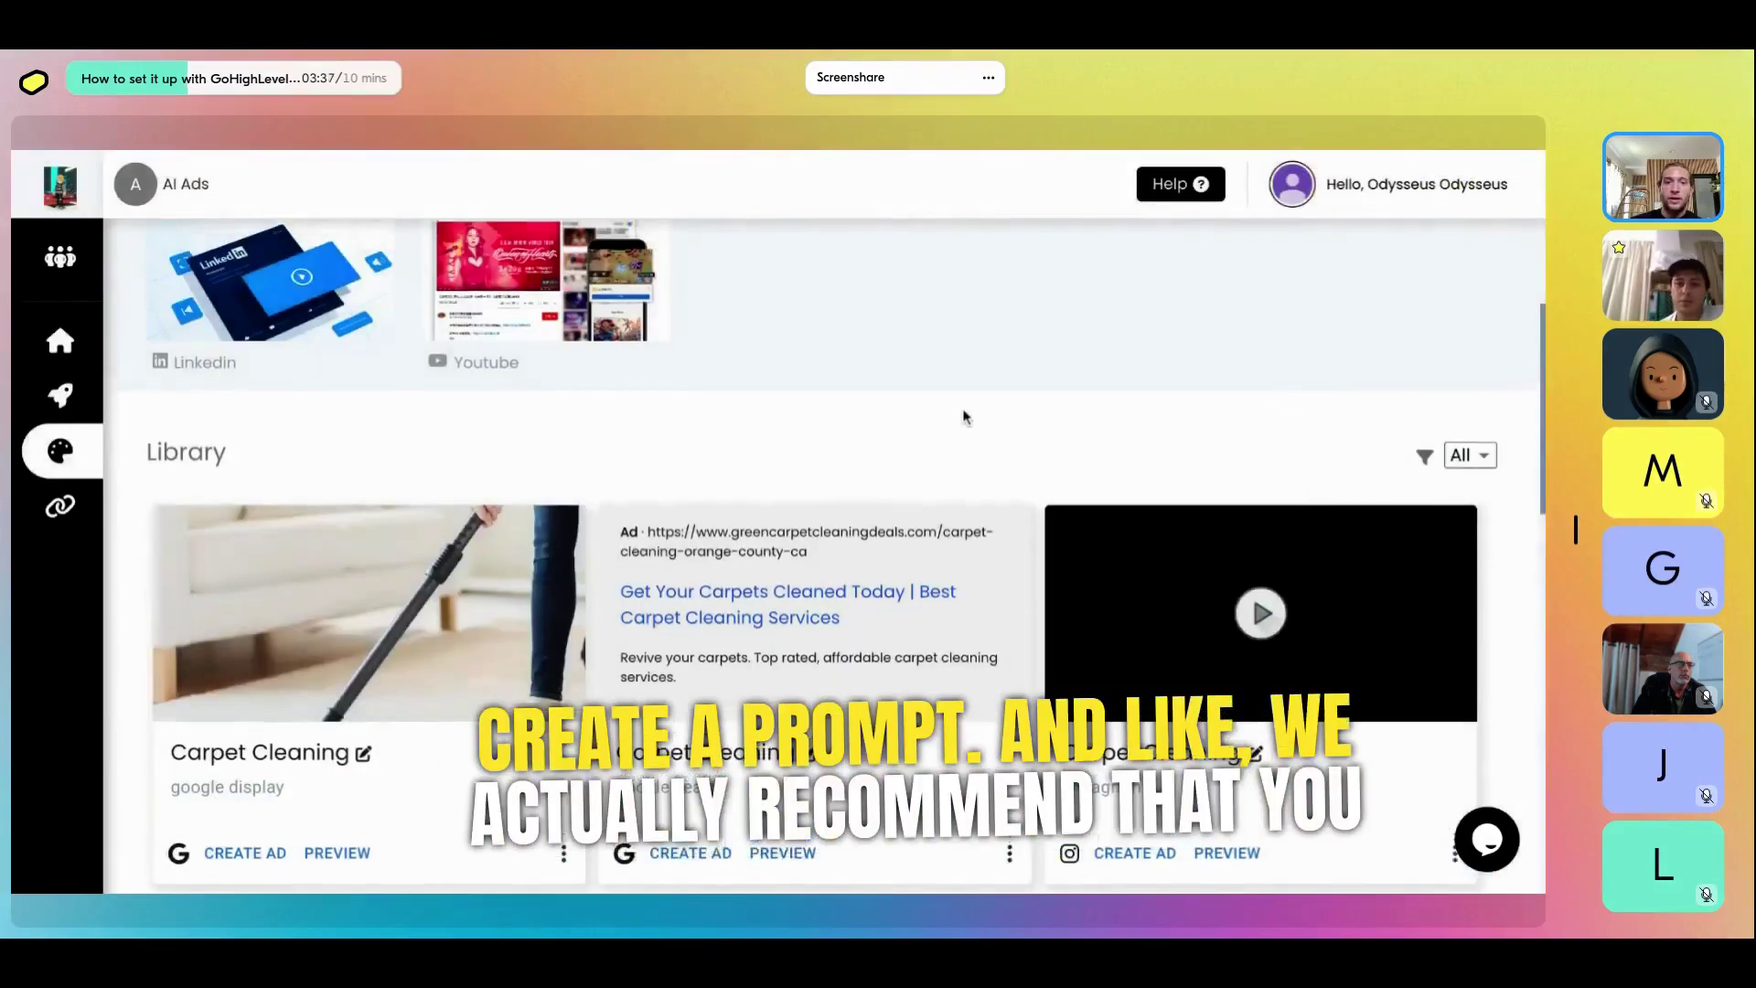
{"action": "scroll", "coordinate": [965, 416], "scroll_direction": "up", "scroll_amount": 3}
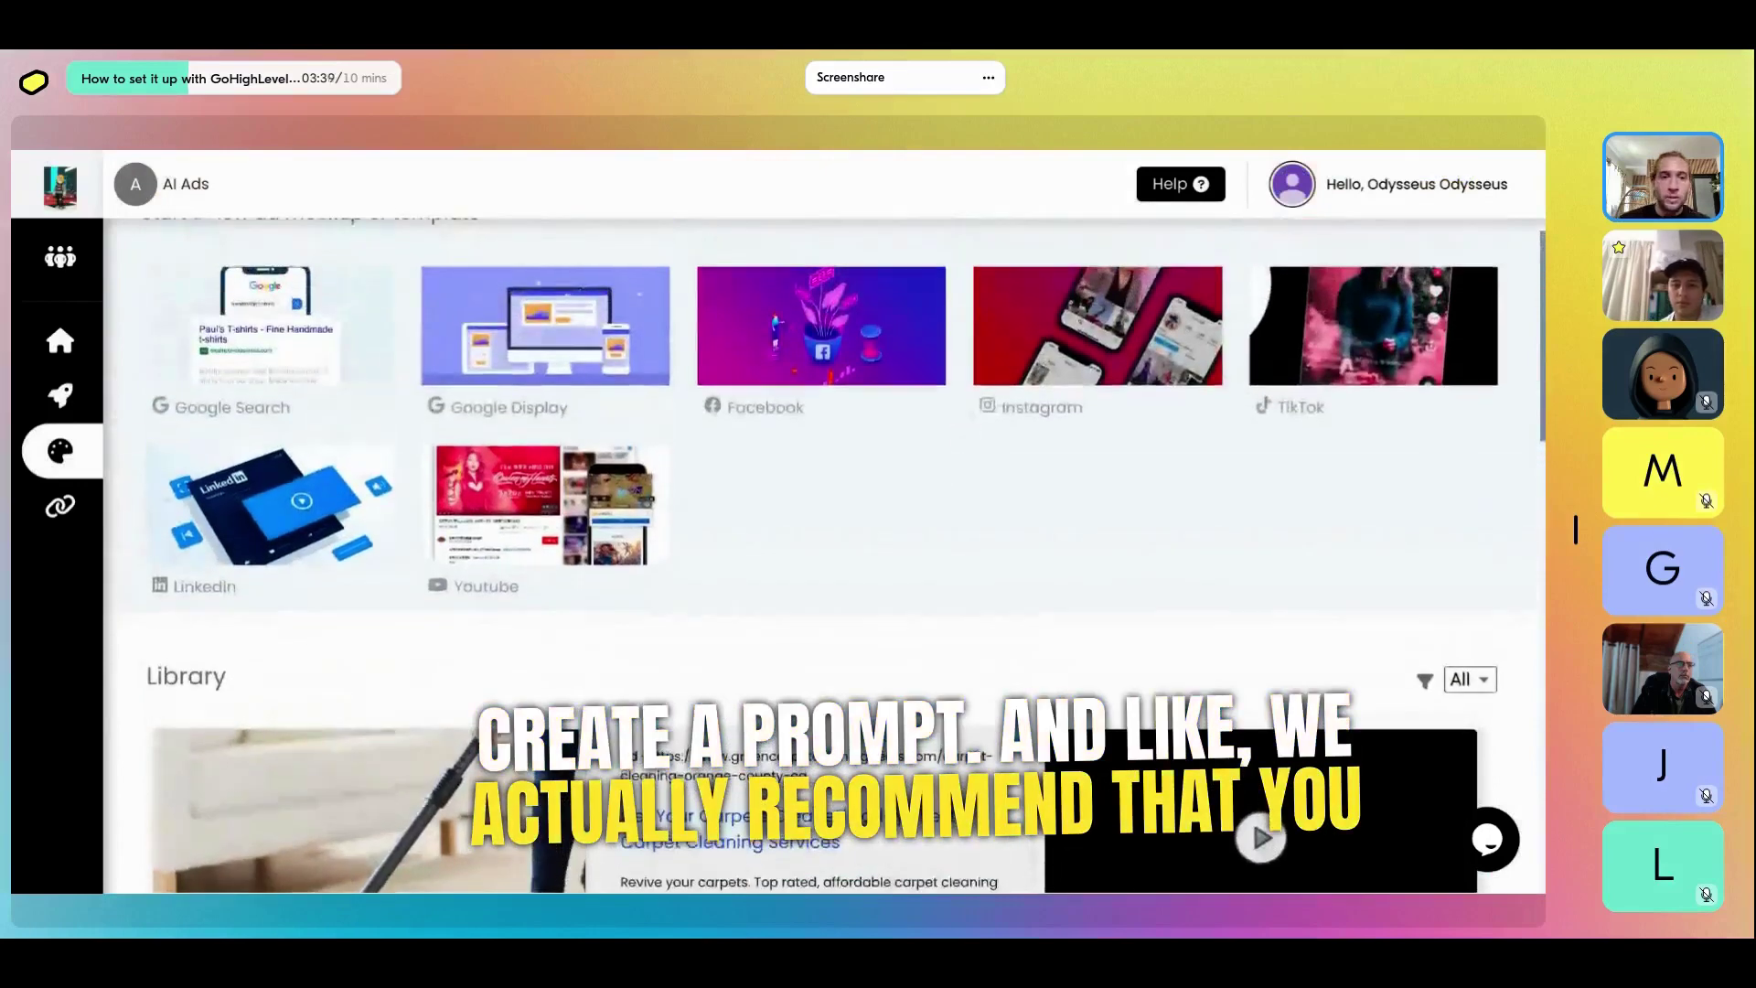
Start a new Facebook ad creative from the Facebook template
{"action": "left_click", "coordinate": [795, 368]}
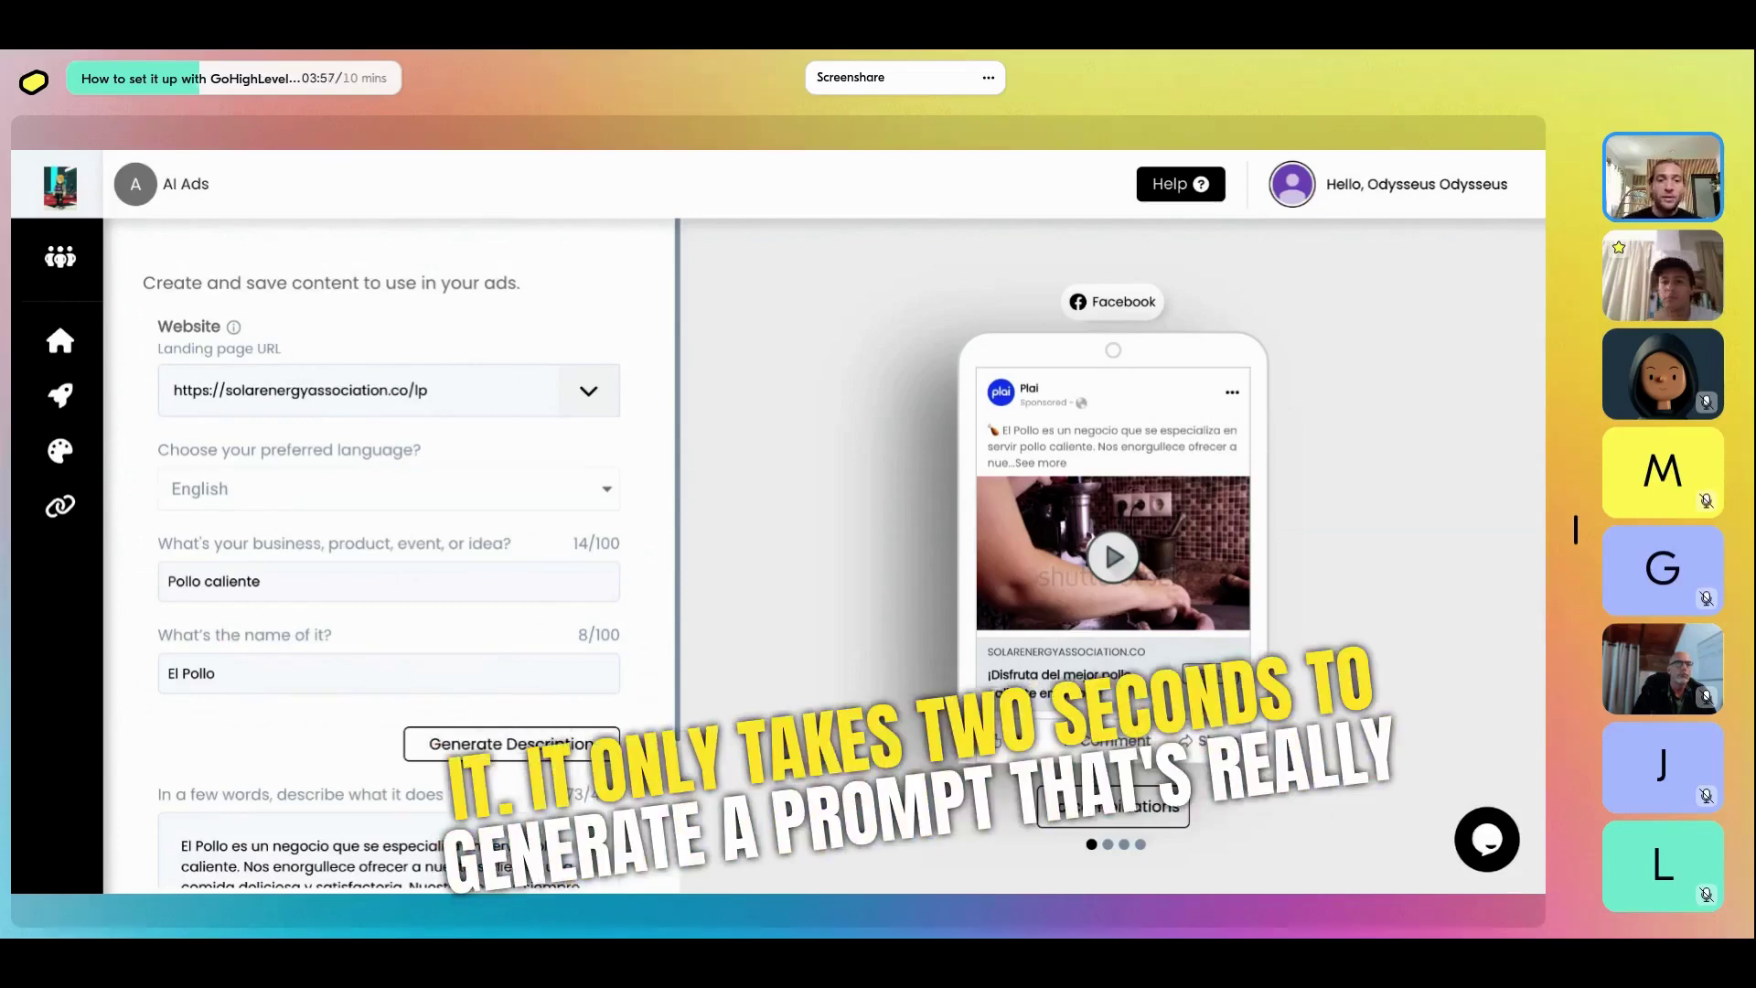
{"action": "scroll", "coordinate": [388, 549], "scroll_direction": "down", "scroll_amount": 1}
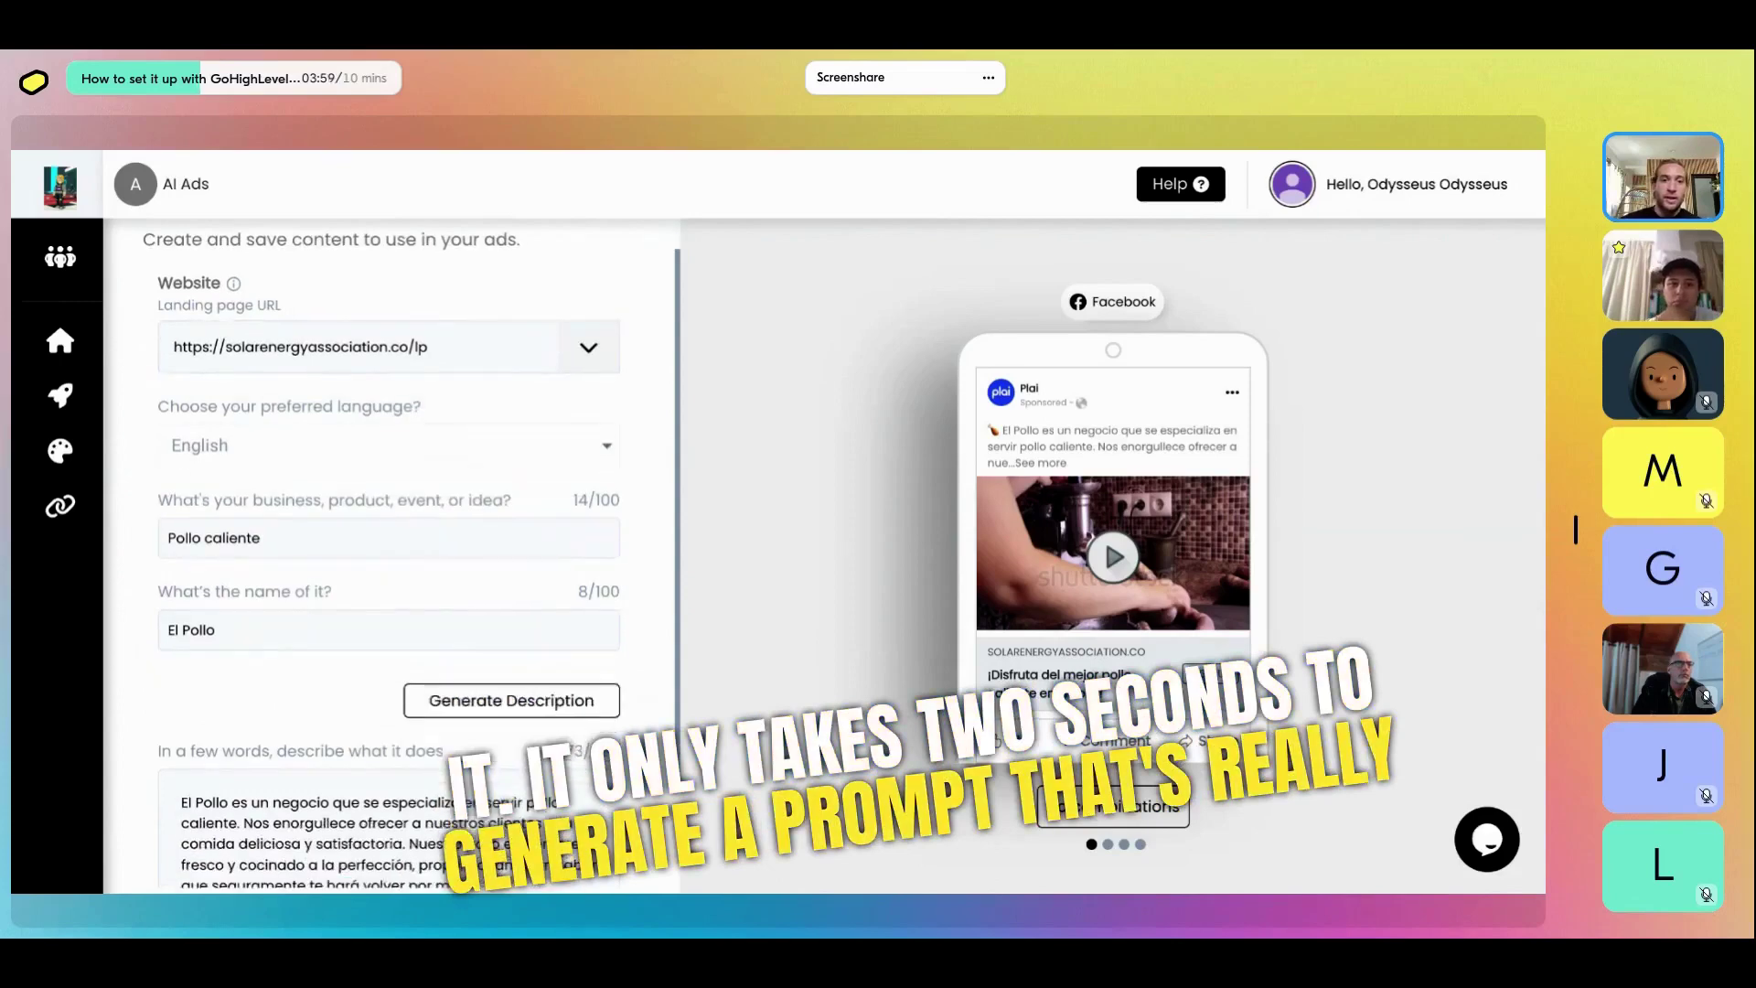
{"action": "scroll", "coordinate": [388, 549], "scroll_direction": "down", "scroll_amount": 1}
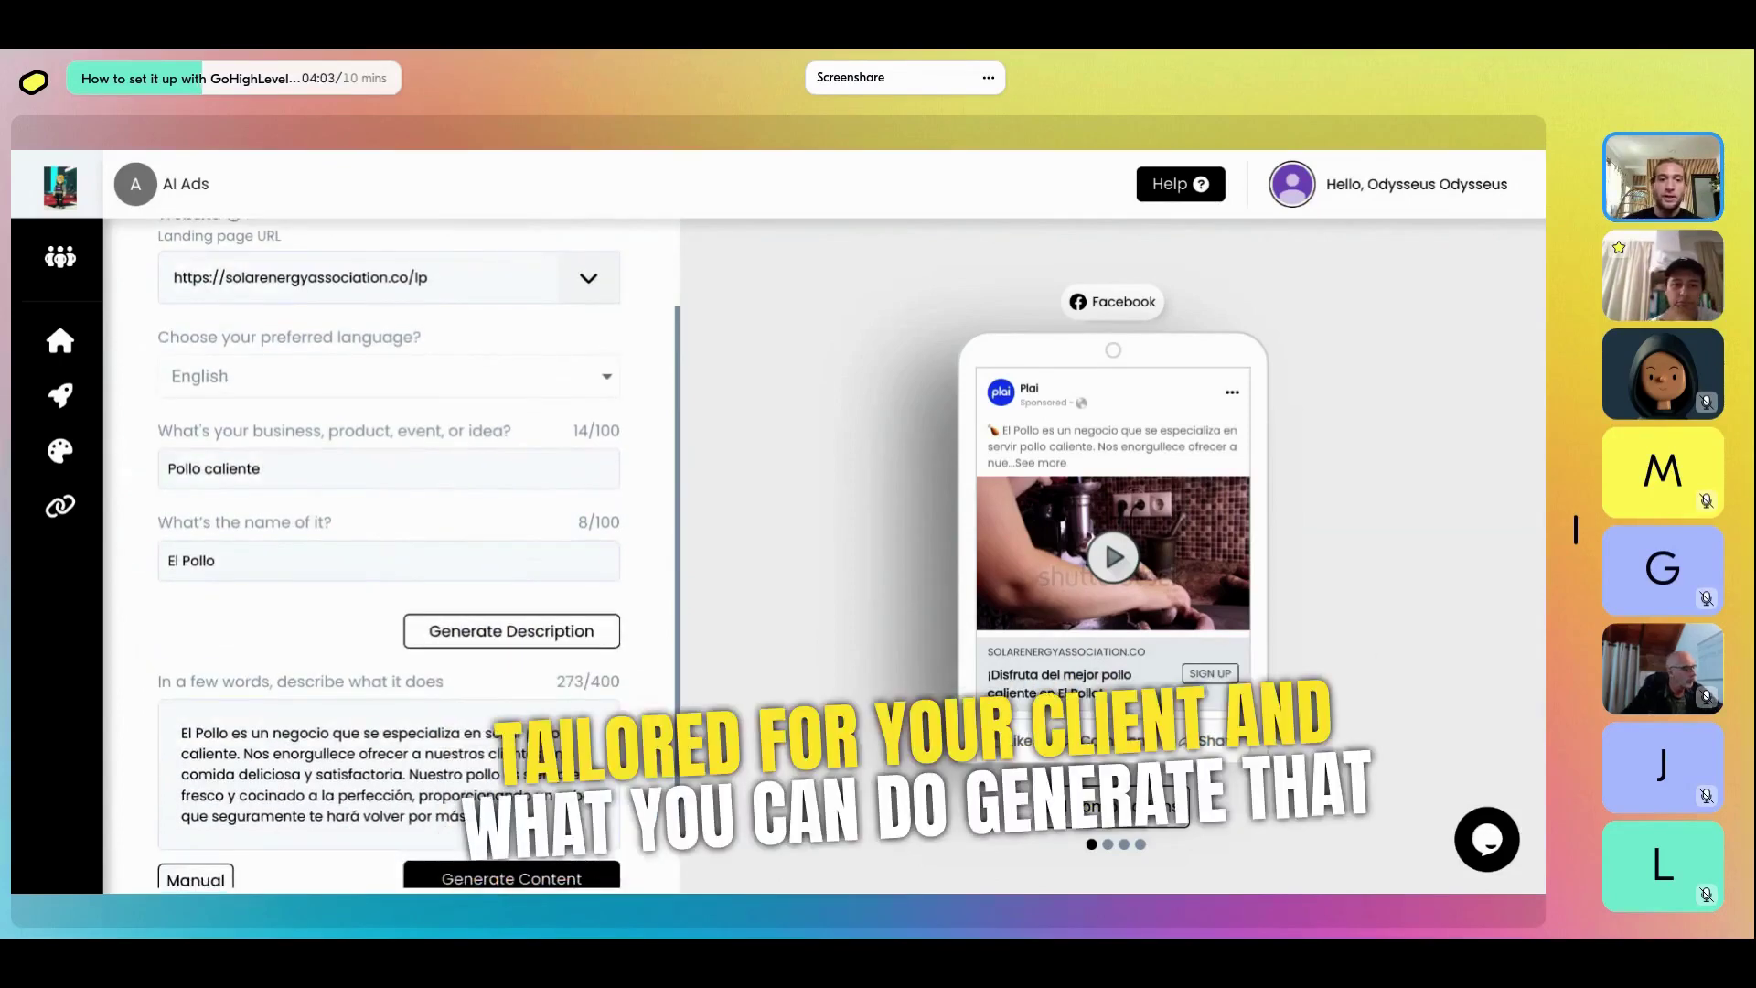
Return to the templates gallery, then turn the white-labeled help center off and back on
{"action": "left_click", "coordinate": [59, 450]}
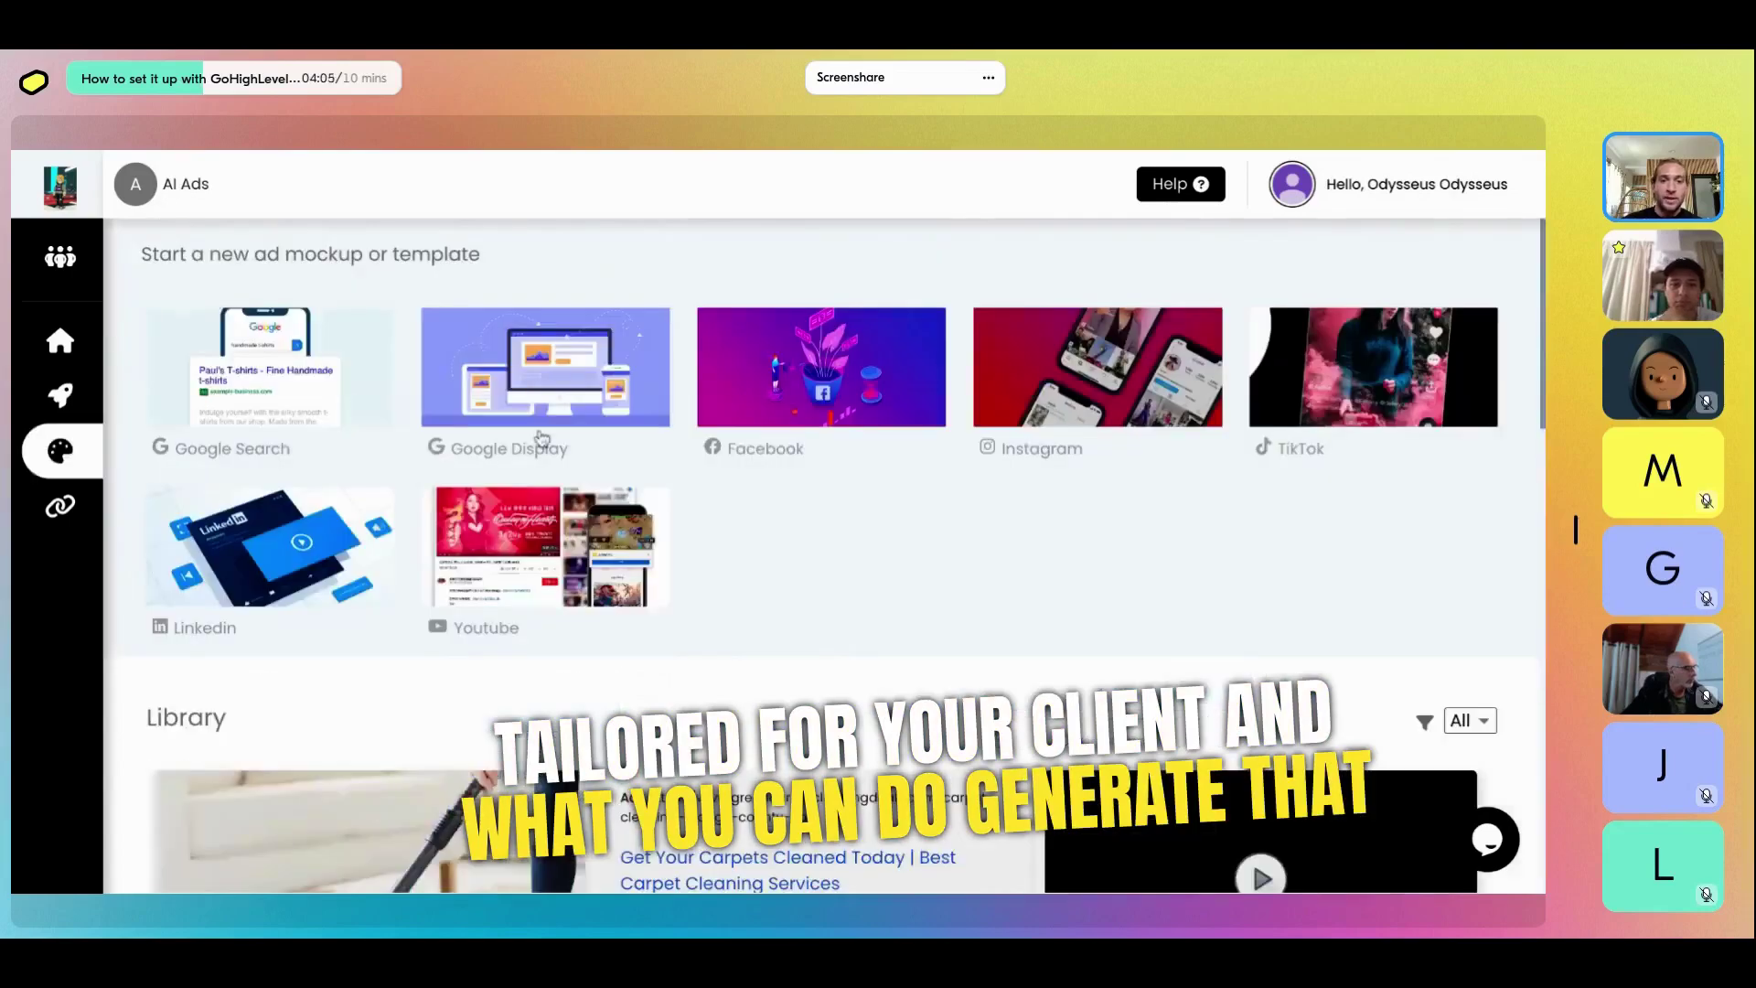
{"action": "scroll", "coordinate": [543, 453], "scroll_direction": "down", "scroll_amount": 1}
{"action": "scroll", "coordinate": [547, 536], "scroll_direction": "down", "scroll_amount": 2}
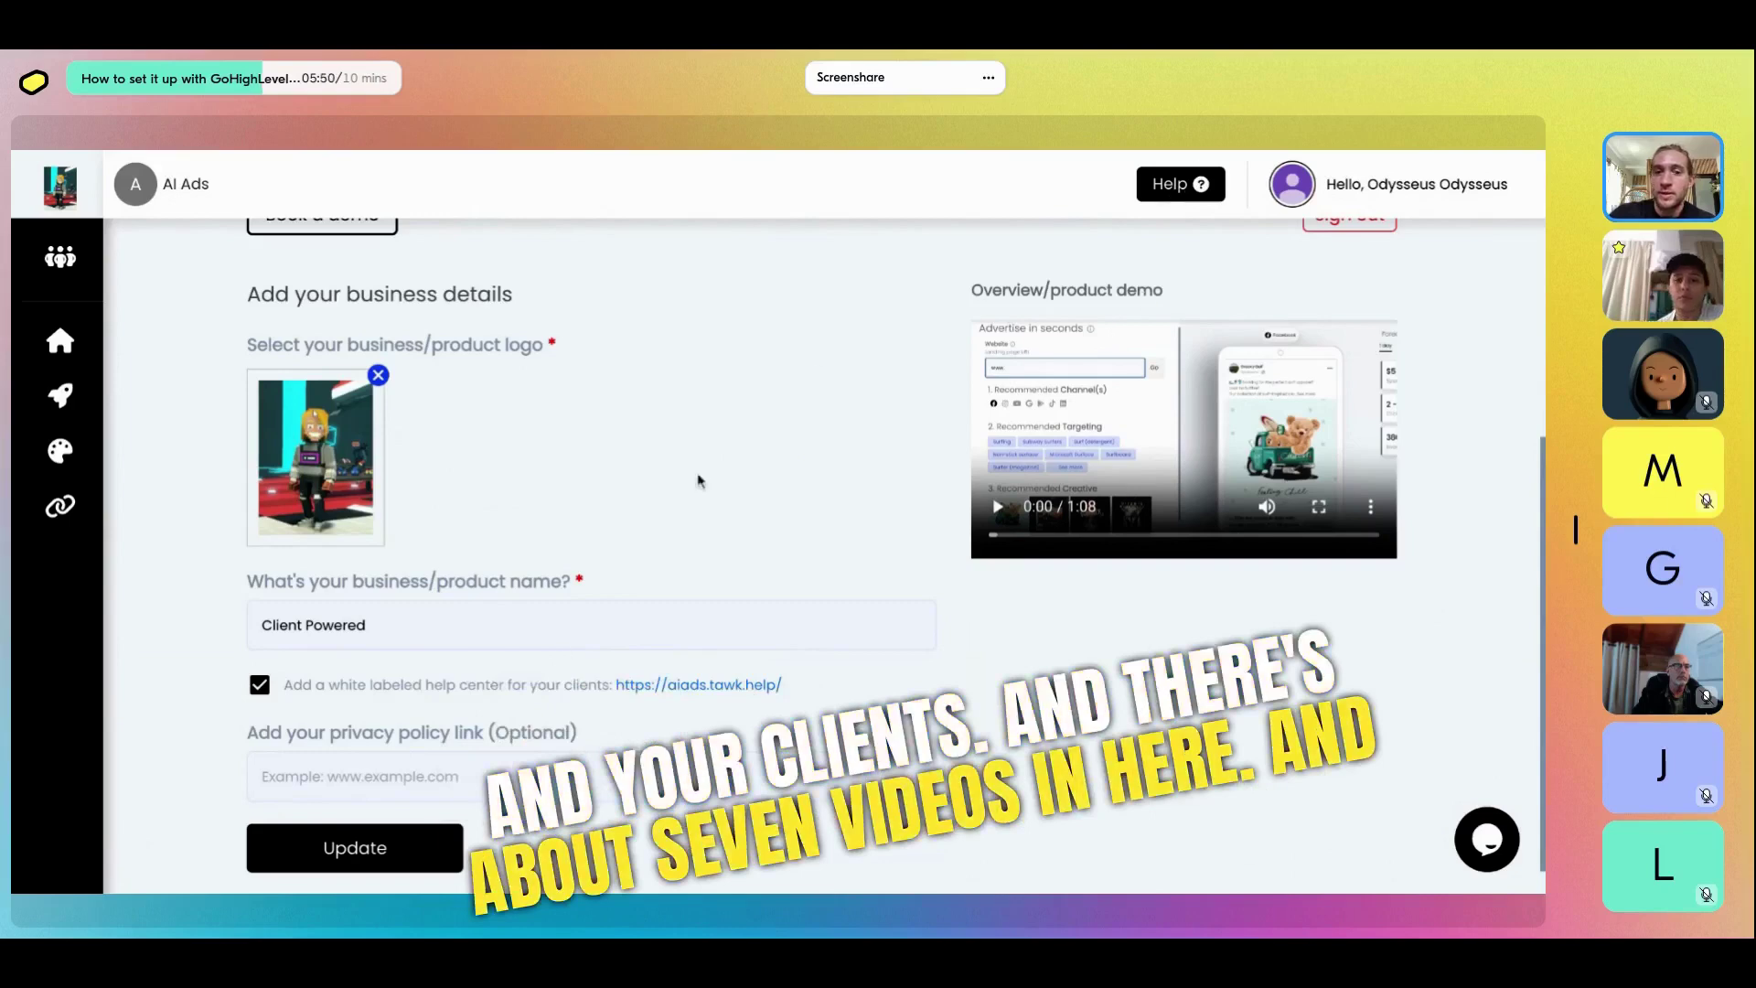
{"action": "left_click", "coordinate": [260, 691]}
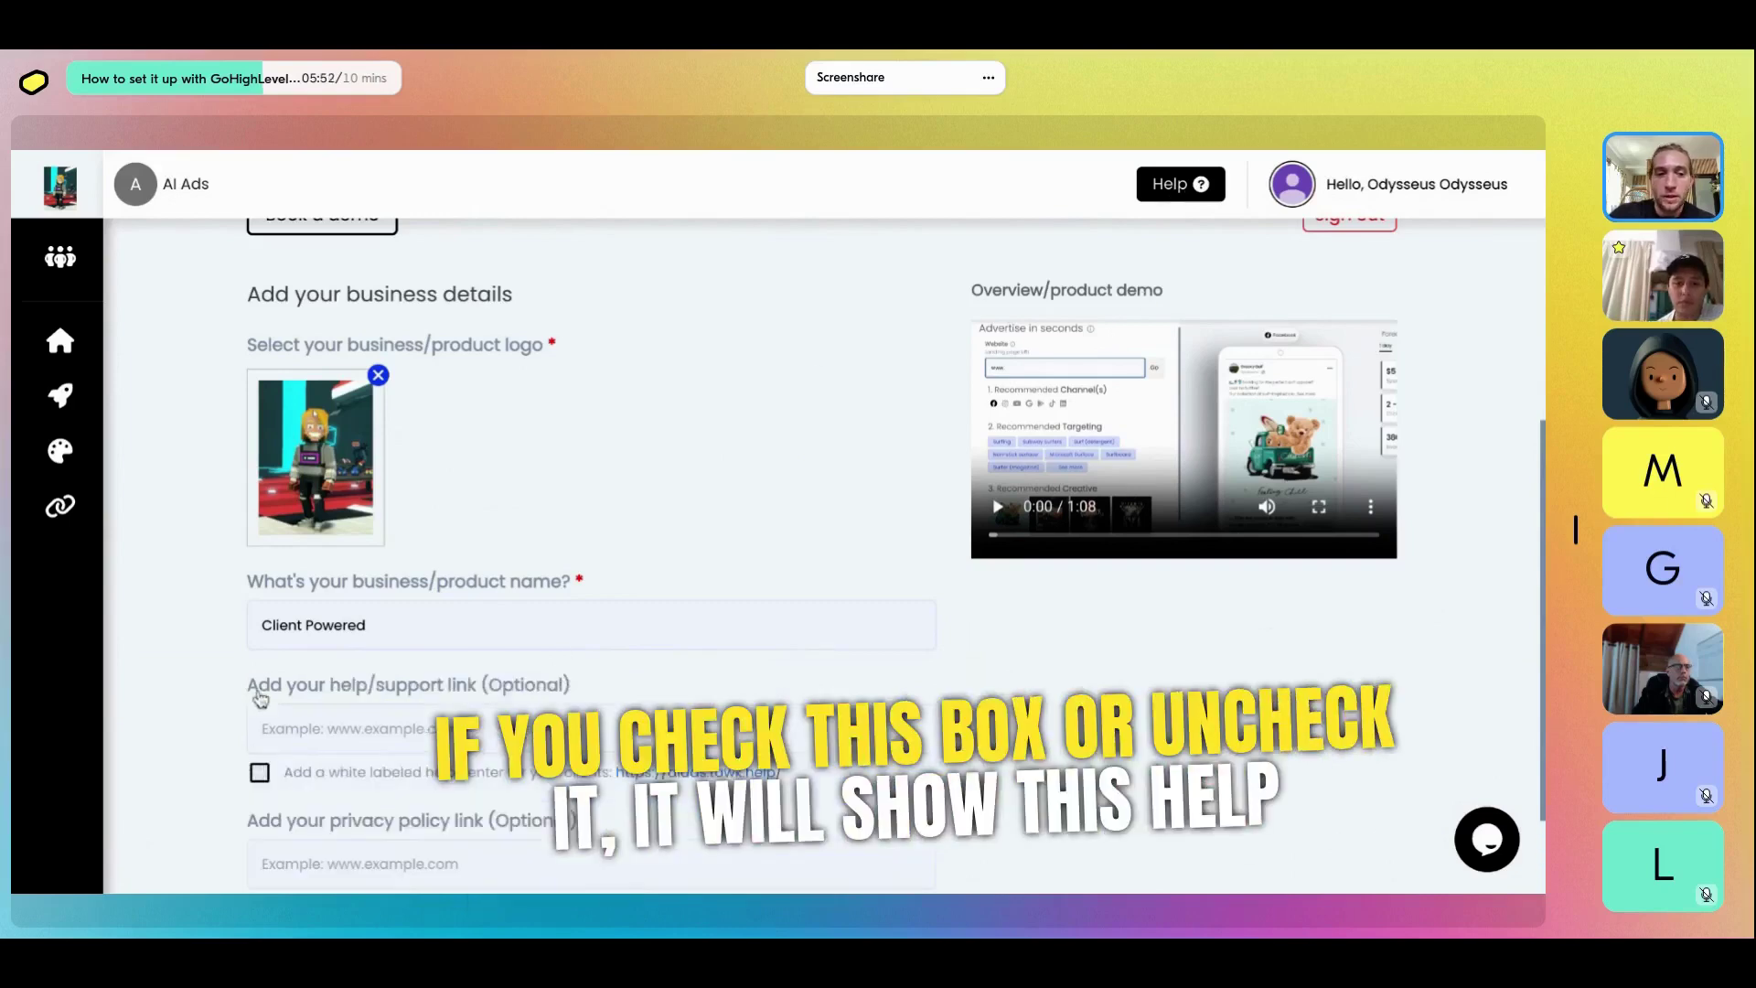
{"action": "left_click", "coordinate": [260, 773]}
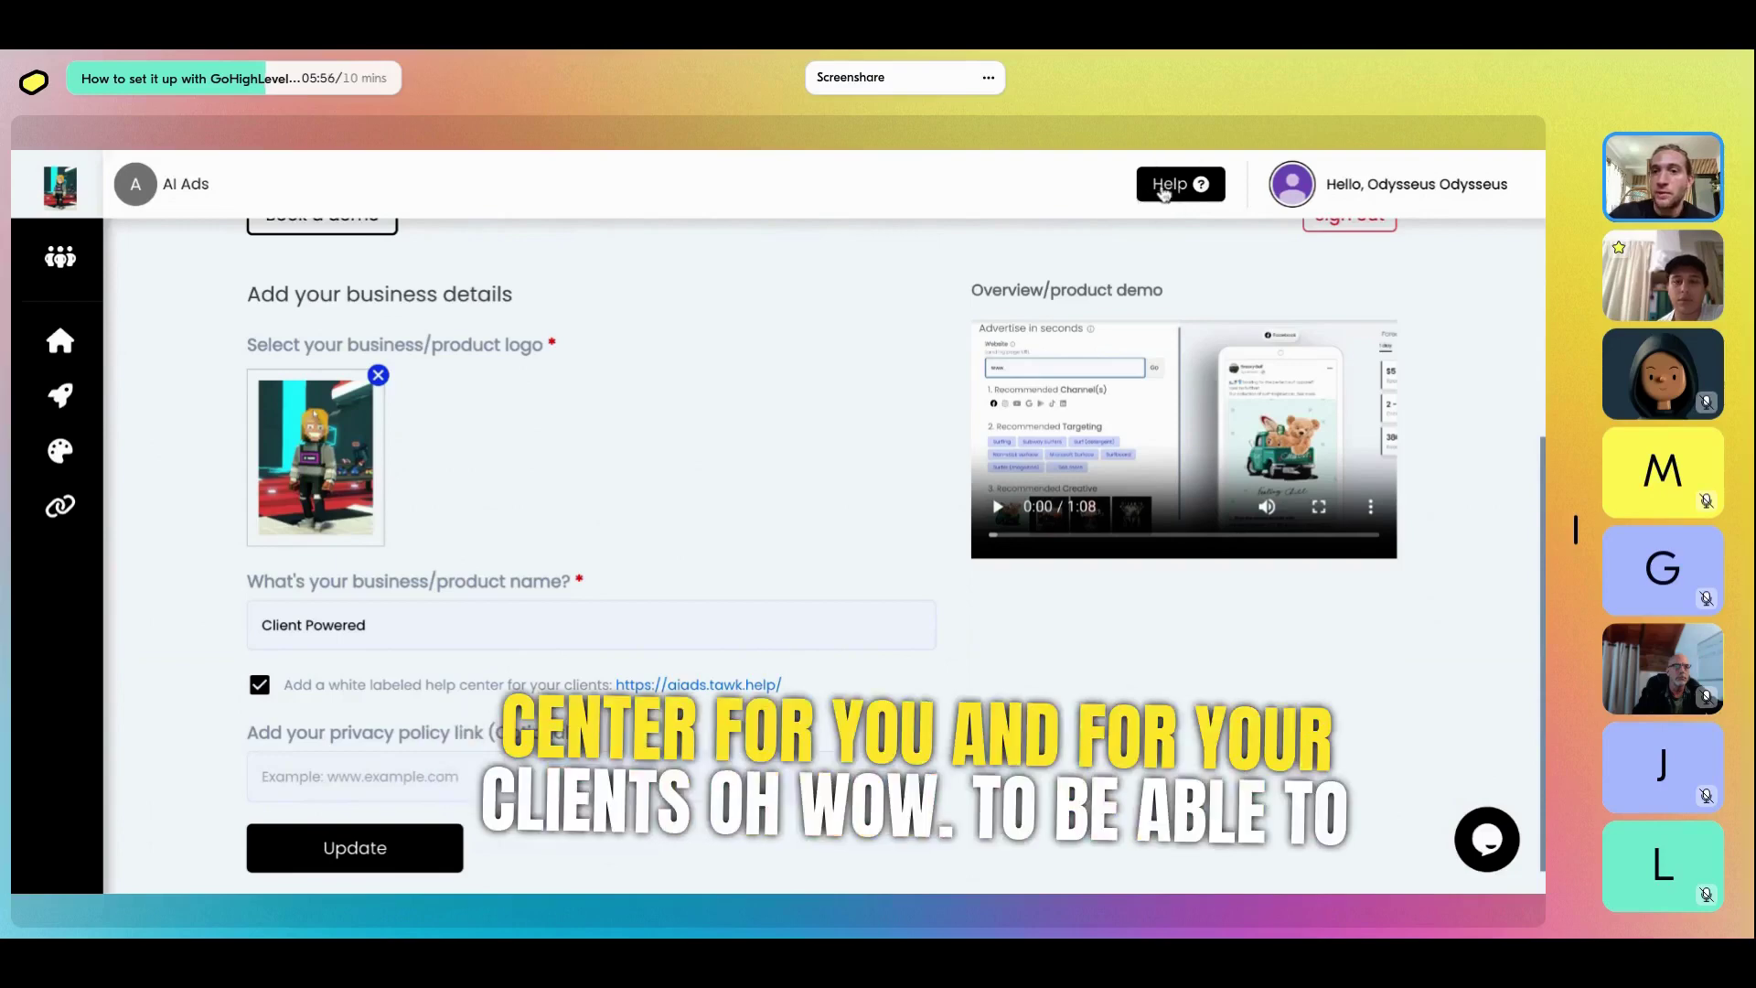
{"action": "scroll", "coordinate": [941, 316], "scroll_direction": "up", "scroll_amount": 1}
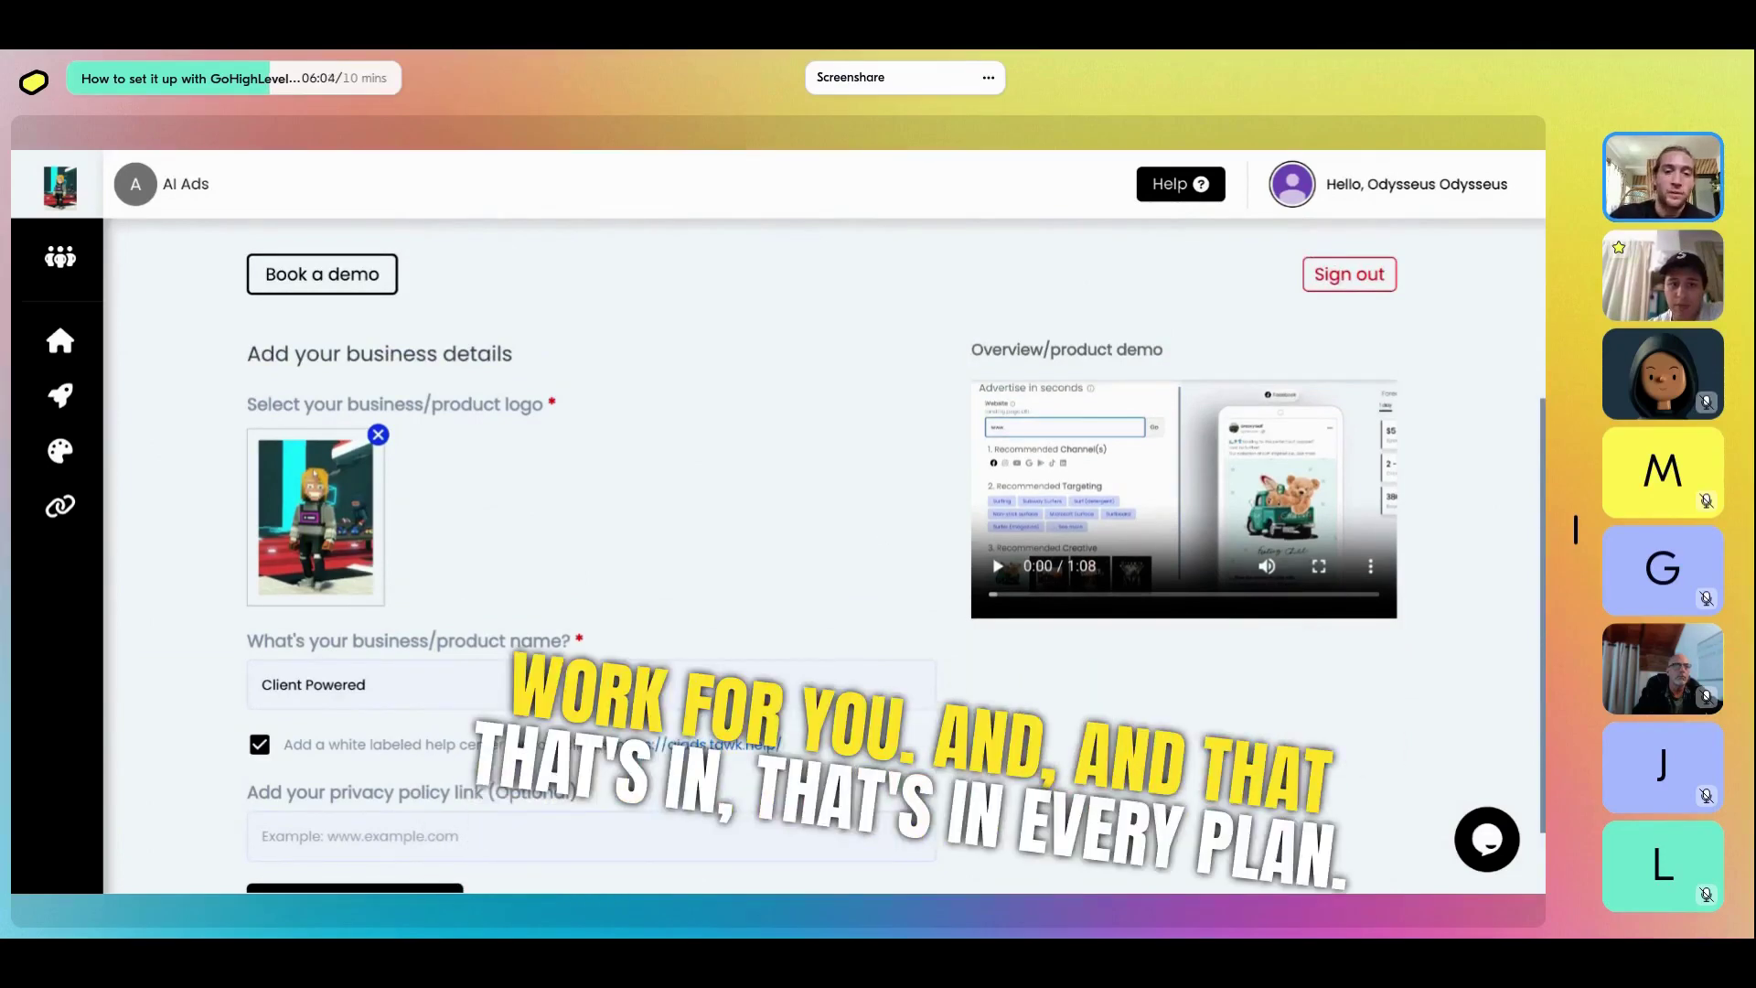
{"action": "scroll", "coordinate": [823, 550], "scroll_direction": "up", "scroll_amount": 2}
{"action": "scroll", "coordinate": [823, 550], "scroll_direction": "up", "scroll_amount": 1}
{"action": "scroll", "coordinate": [824, 550], "scroll_direction": "up", "scroll_amount": 1}
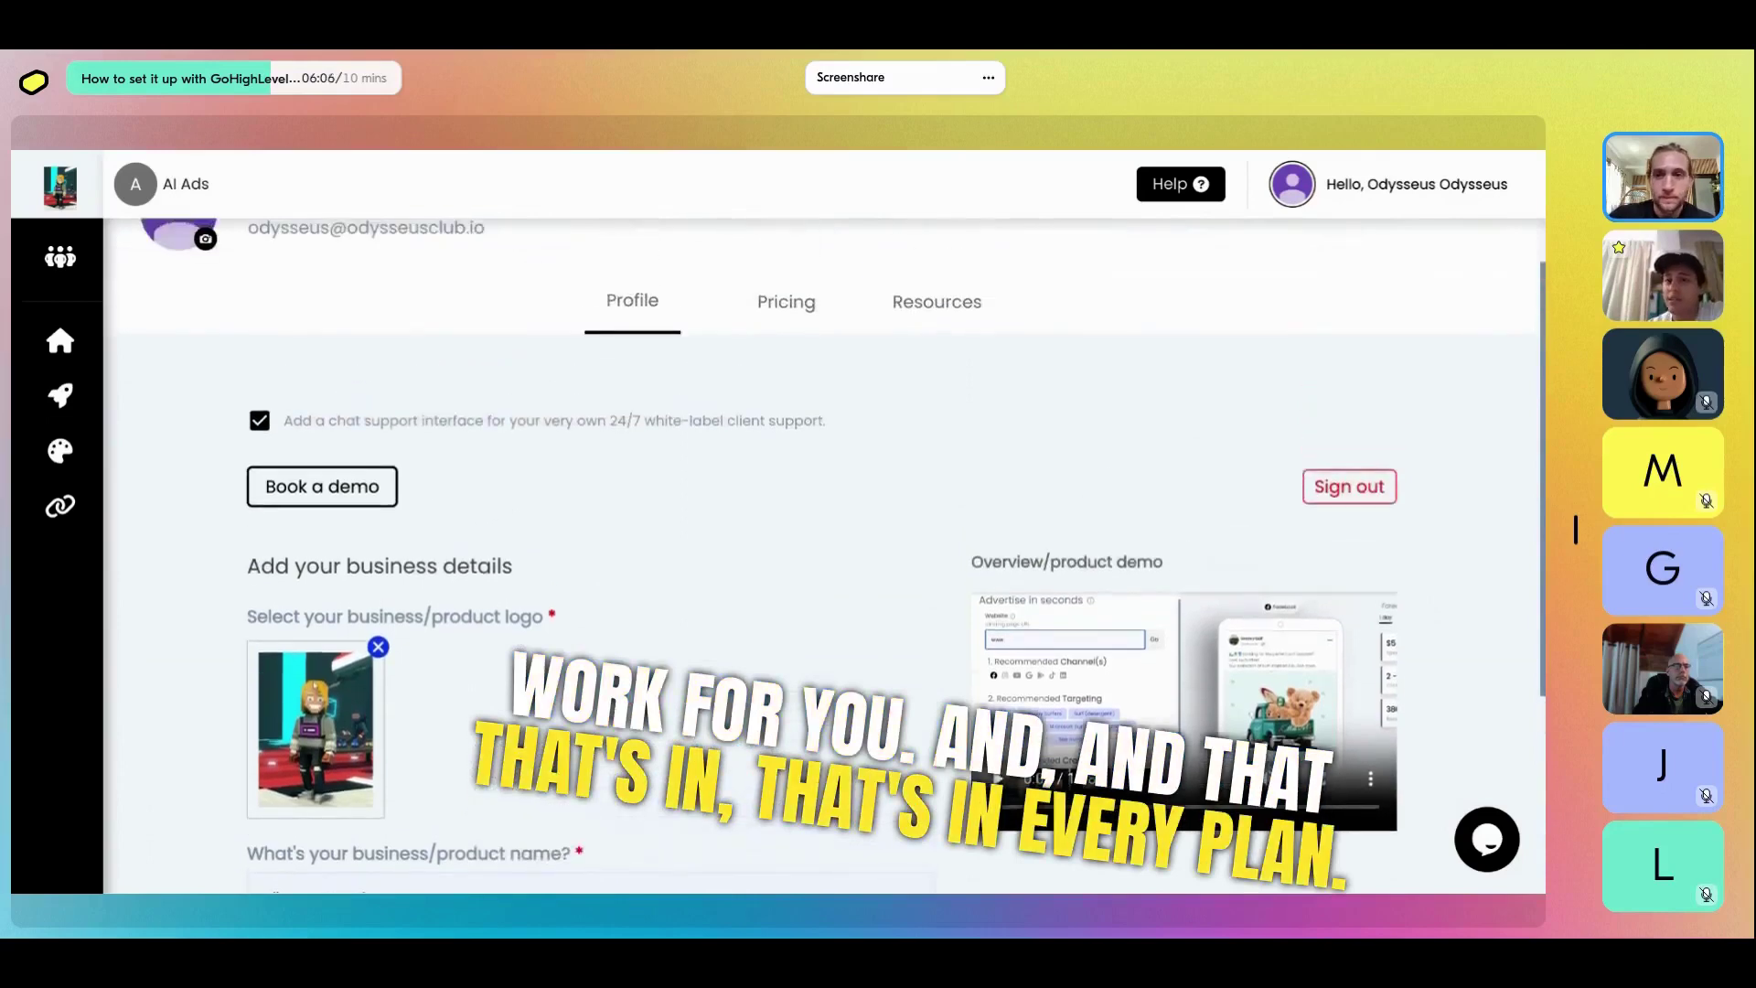
{"action": "scroll", "coordinate": [824, 549], "scroll_direction": "up", "scroll_amount": 1}
{"action": "scroll", "coordinate": [825, 550], "scroll_direction": "up", "scroll_amount": 1}
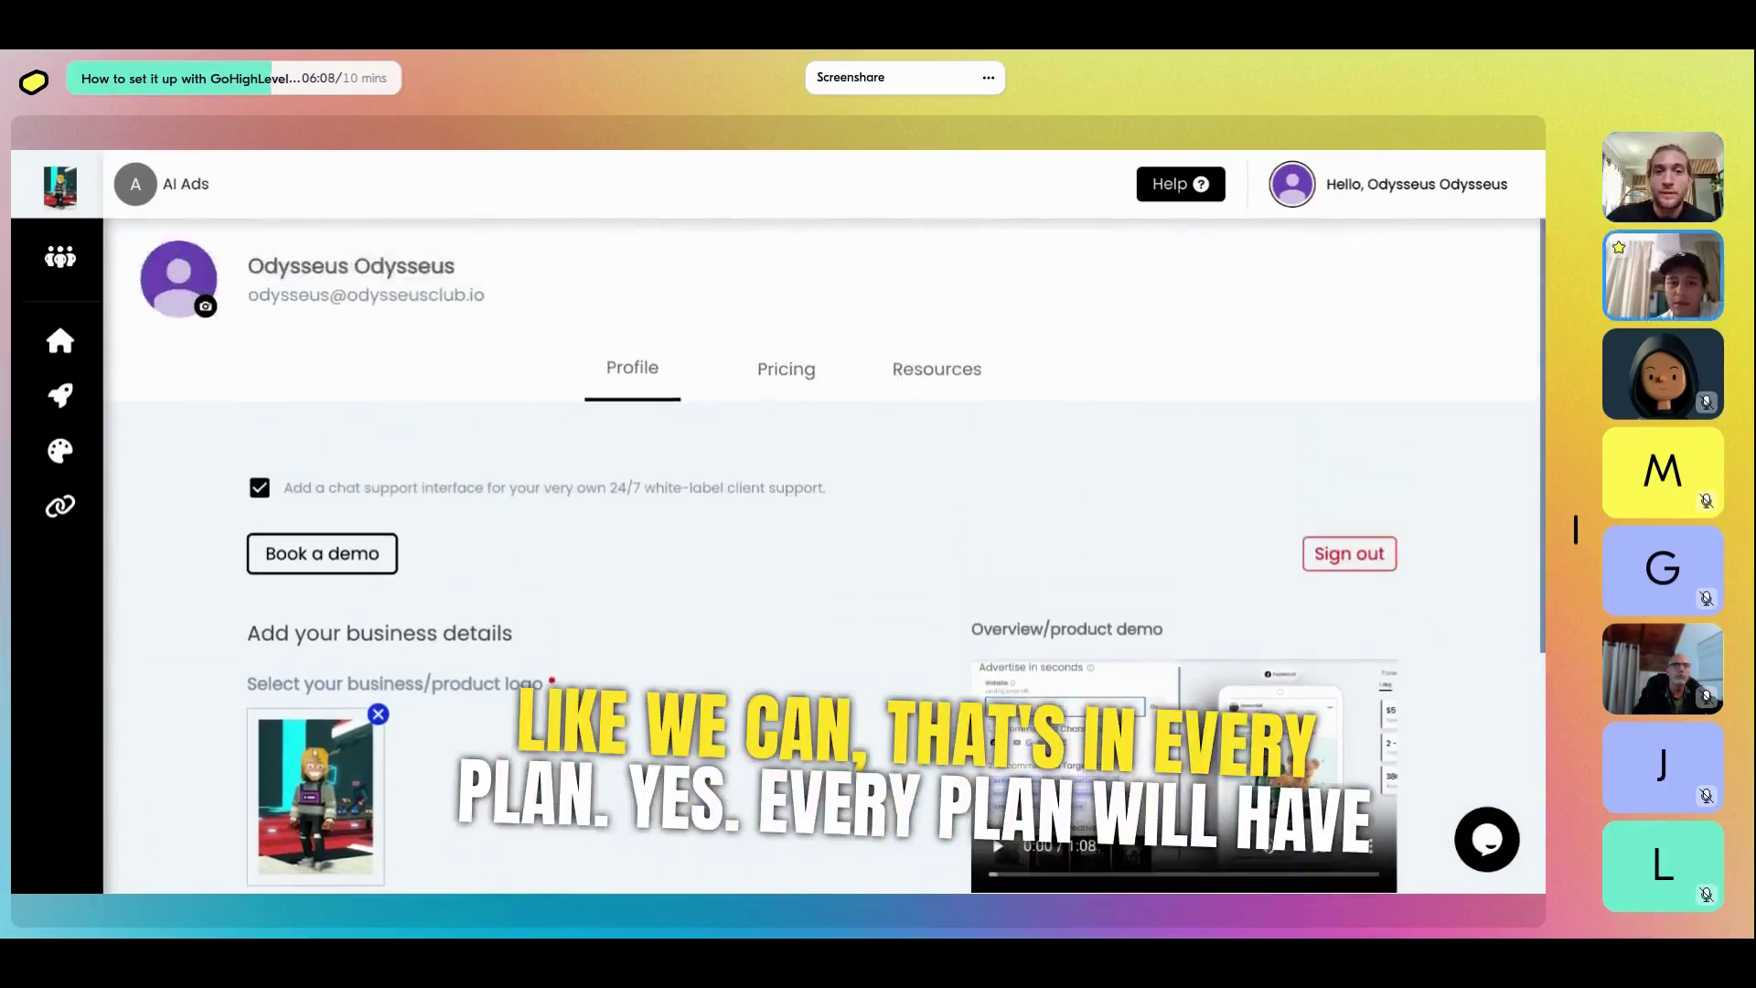
{"action": "scroll", "coordinate": [823, 549], "scroll_direction": "down", "scroll_amount": 2}
{"action": "scroll", "coordinate": [825, 549], "scroll_direction": "down", "scroll_amount": 3}
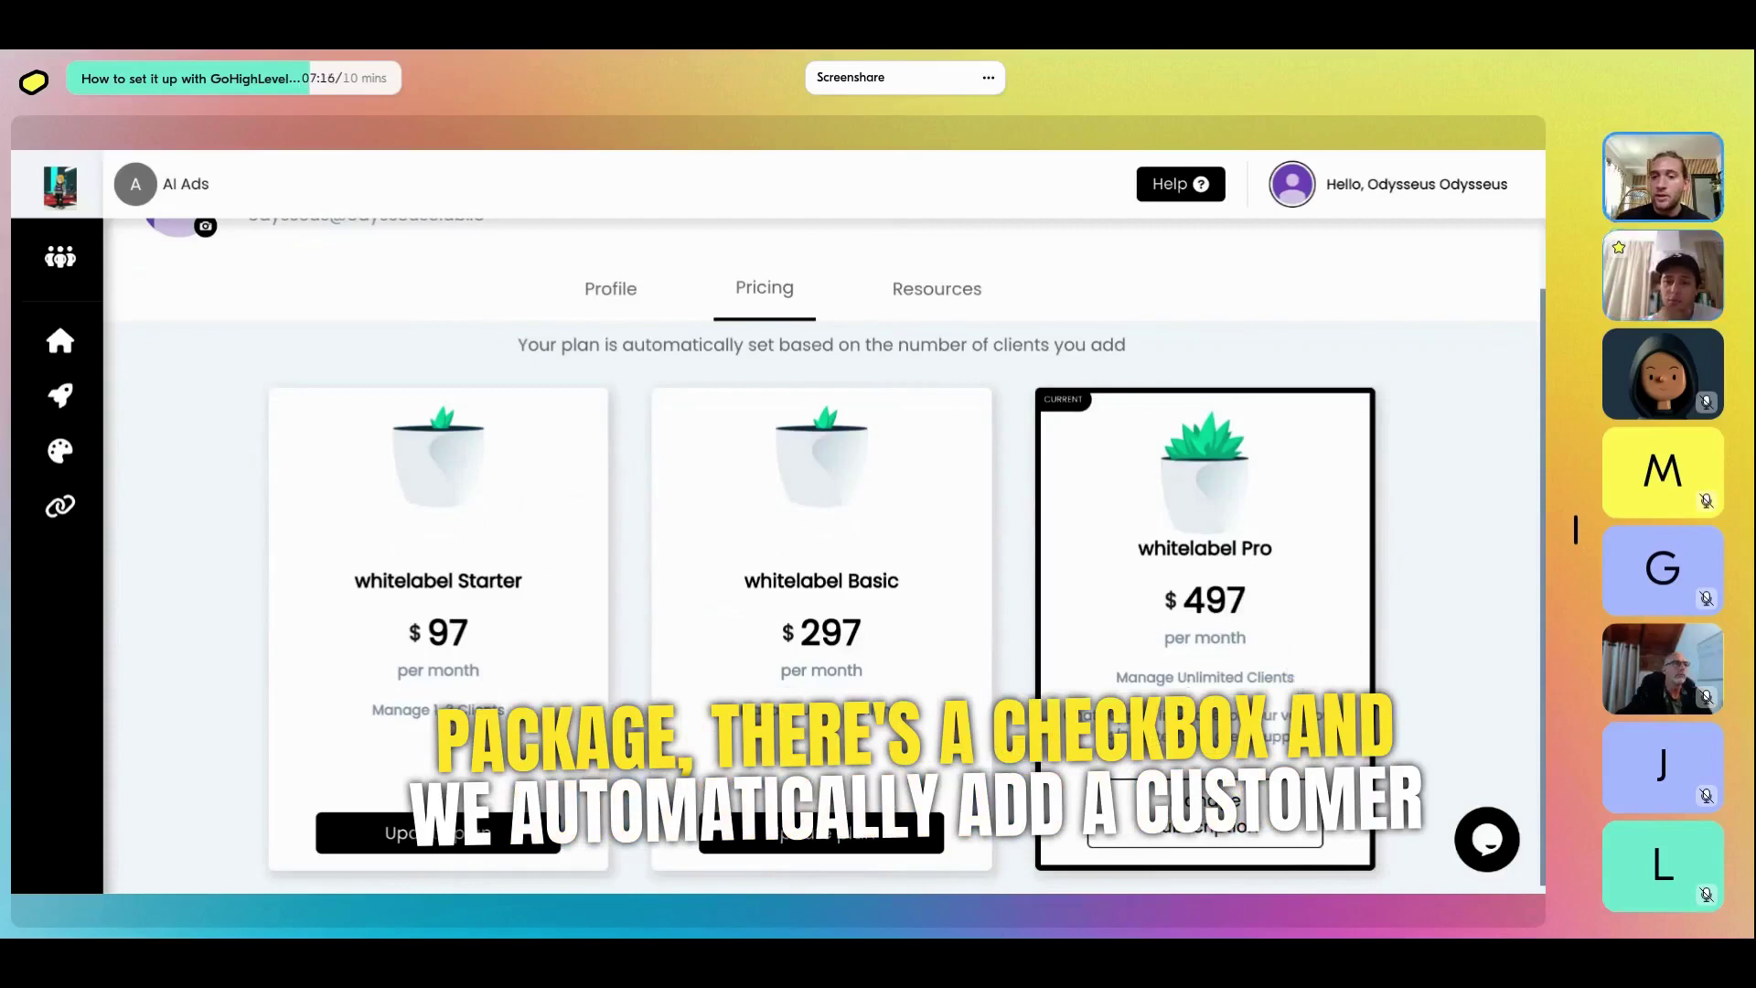
Toggle the support chat bubble, then show the demo video's Download option under Resources
{"action": "left_click", "coordinate": [1488, 840]}
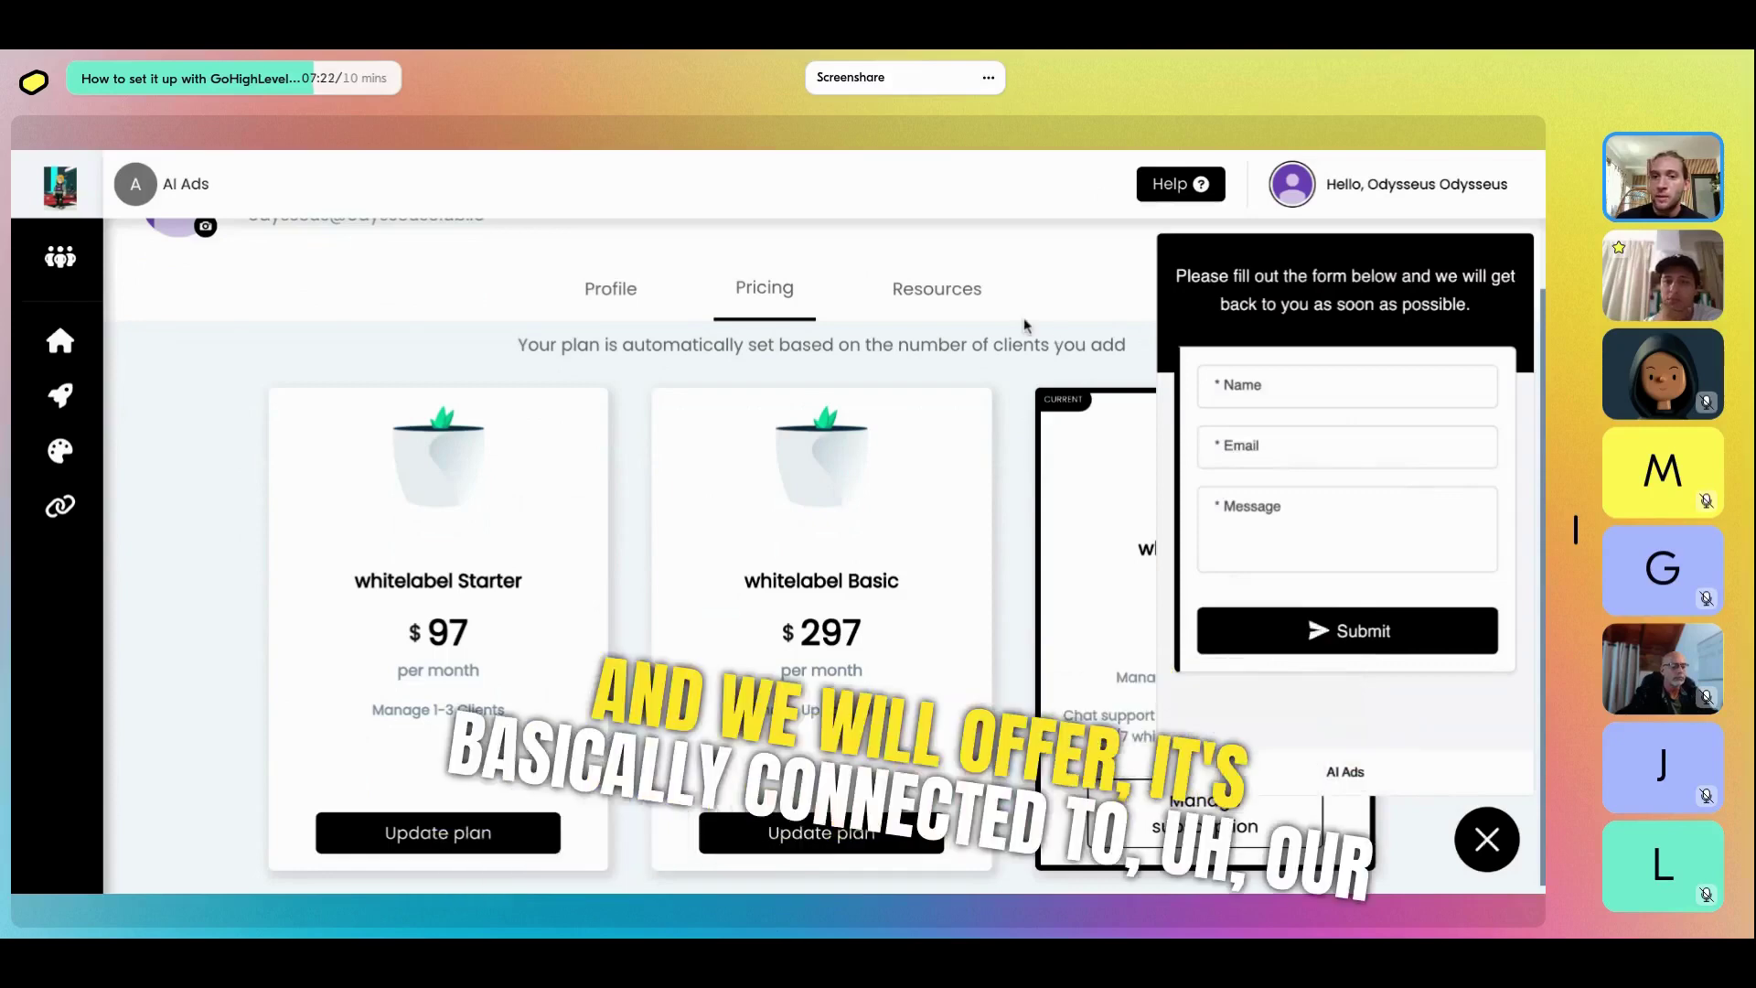
{"action": "left_click", "coordinate": [1482, 843]}
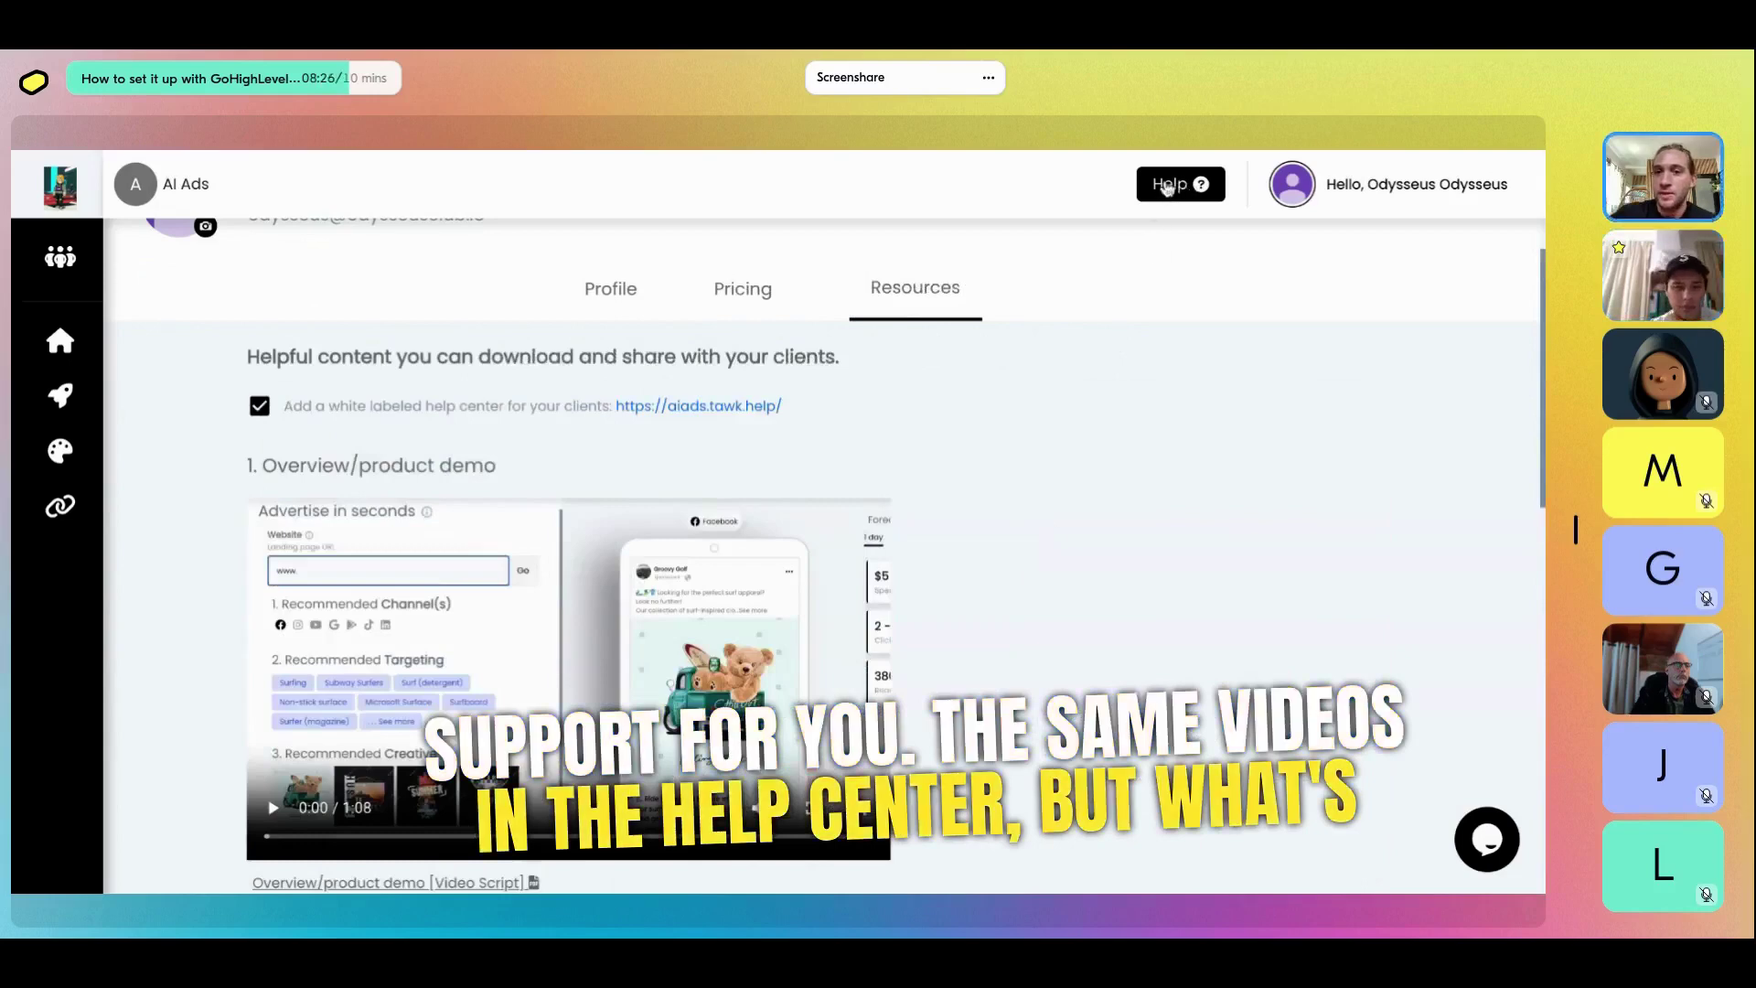
{"action": "scroll", "coordinate": [823, 548], "scroll_direction": "down", "scroll_amount": 1}
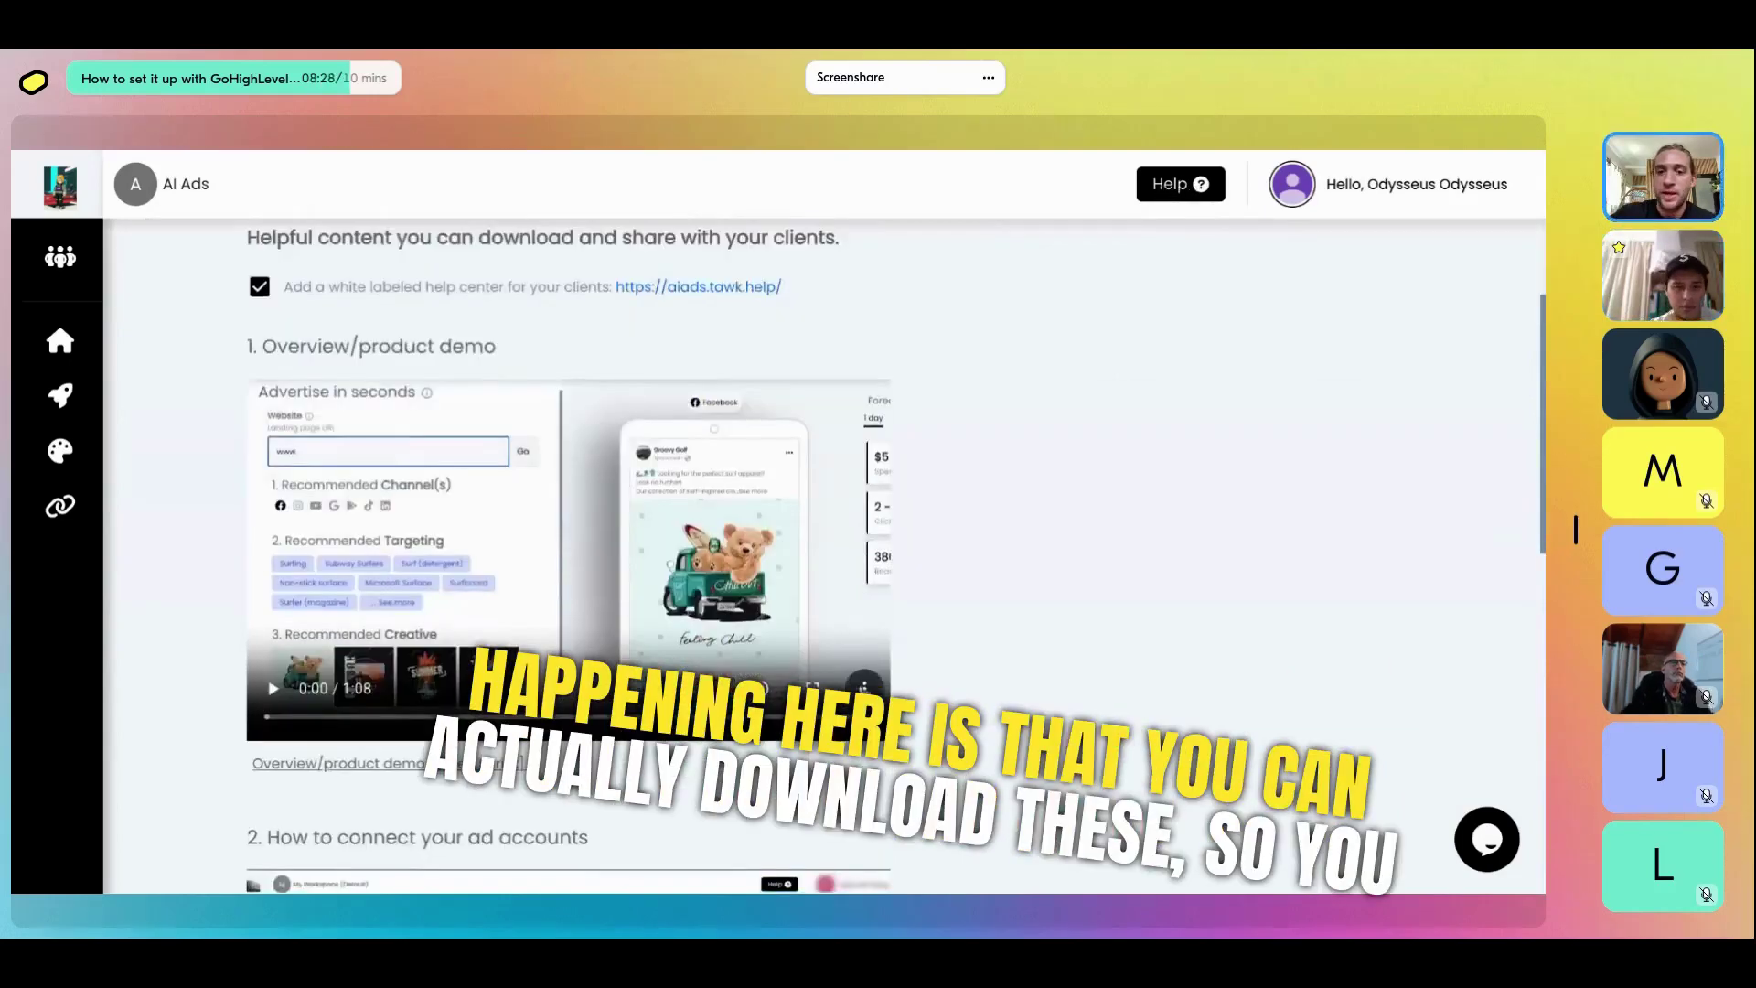
{"action": "left_click", "coordinate": [869, 688]}
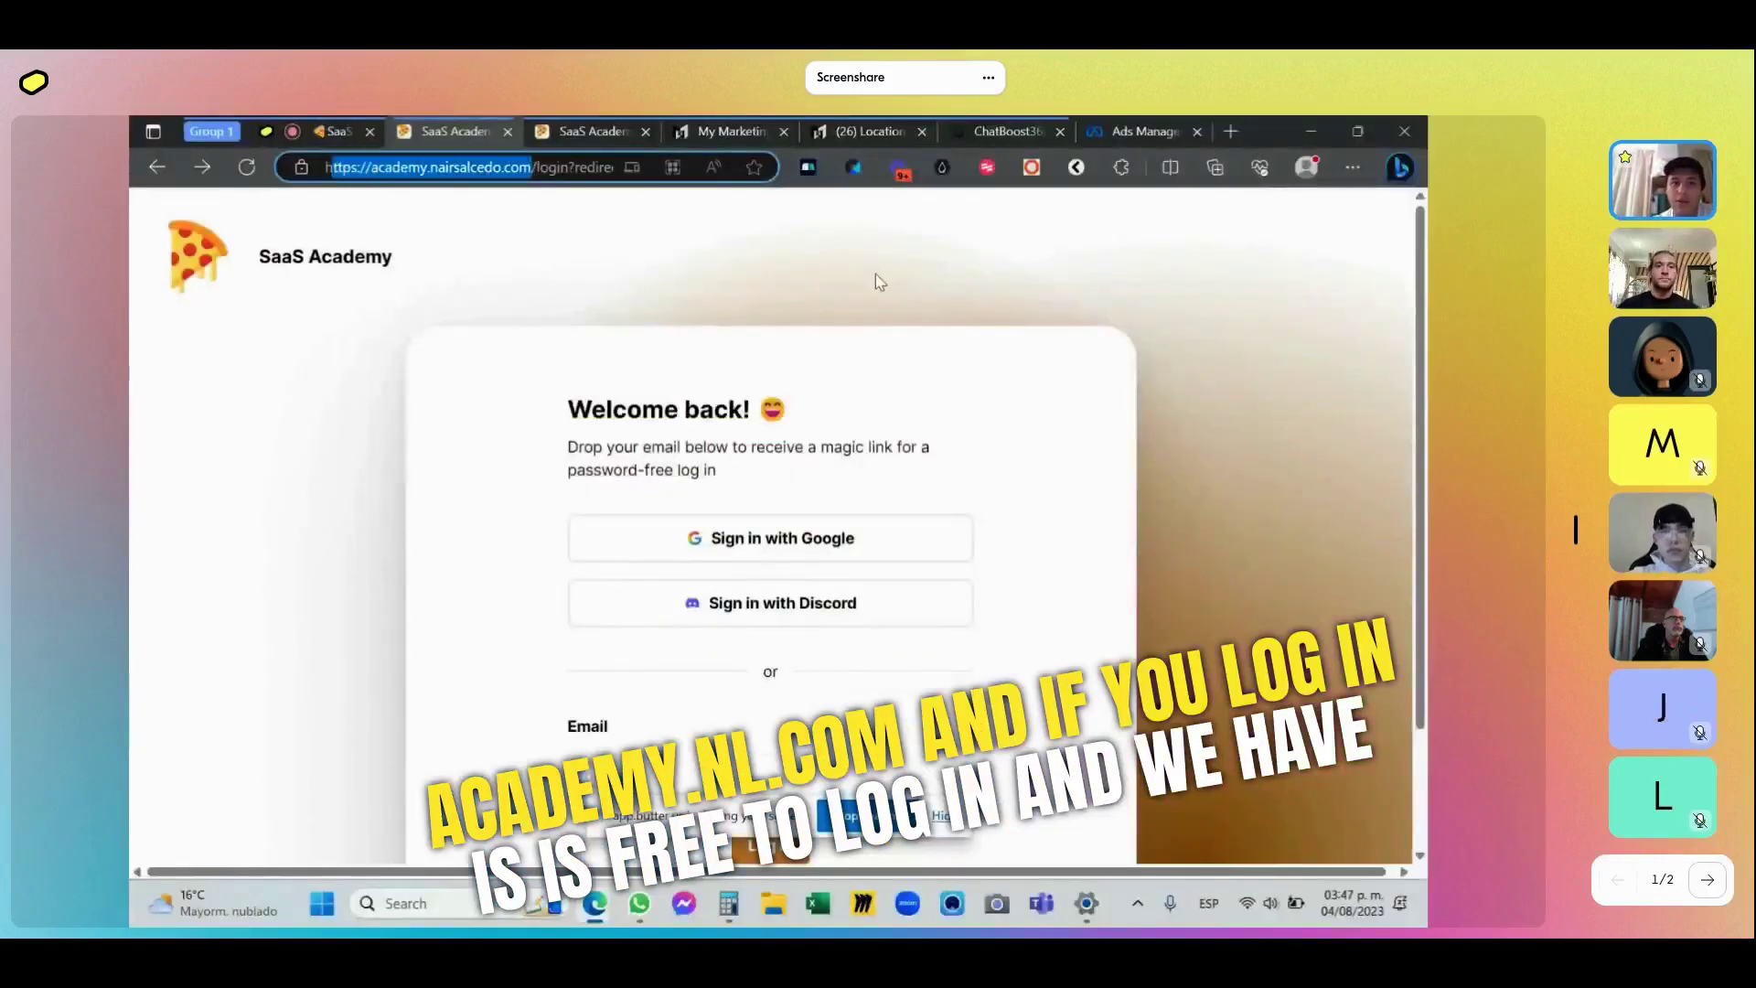
Switch from the academy login to the Resources tab listing CSS, Pitch Deck and Recordings
{"action": "left_click", "coordinate": [879, 282]}
{"action": "scroll", "coordinate": [886, 302], "scroll_direction": "down", "scroll_amount": 2}
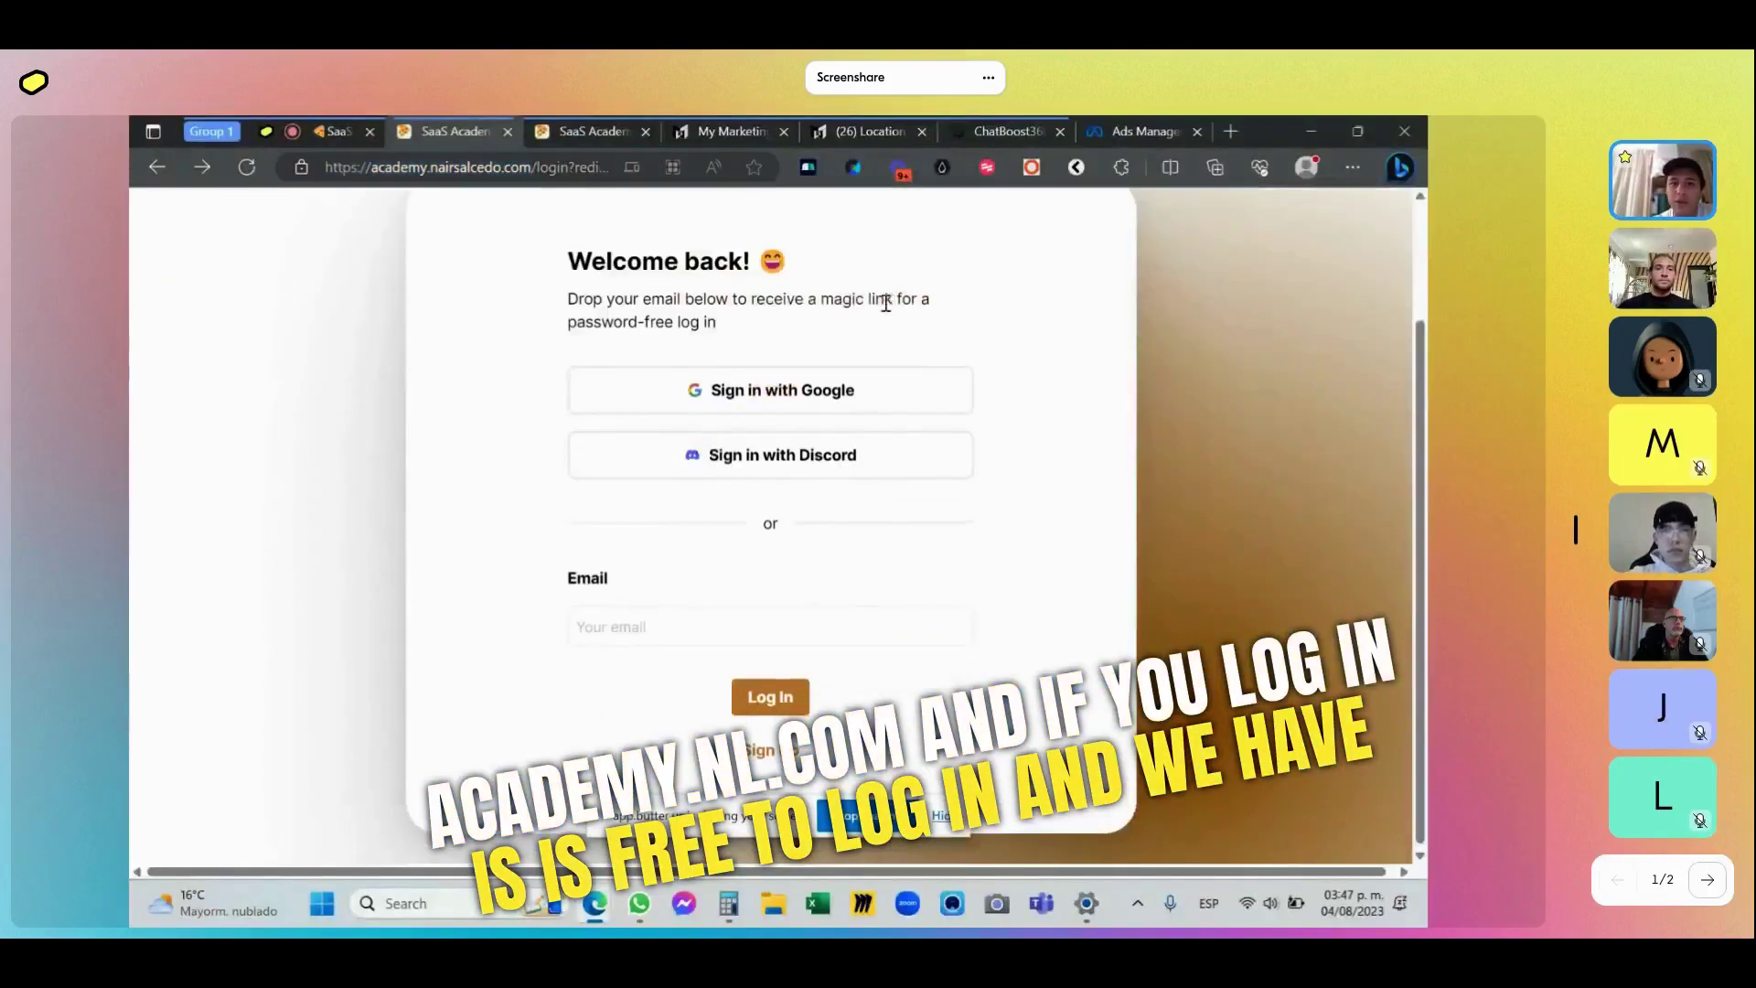
{"action": "scroll", "coordinate": [1091, 491], "scroll_direction": "up", "scroll_amount": 2}
{"action": "scroll", "coordinate": [878, 530], "scroll_direction": "down", "scroll_amount": 2}
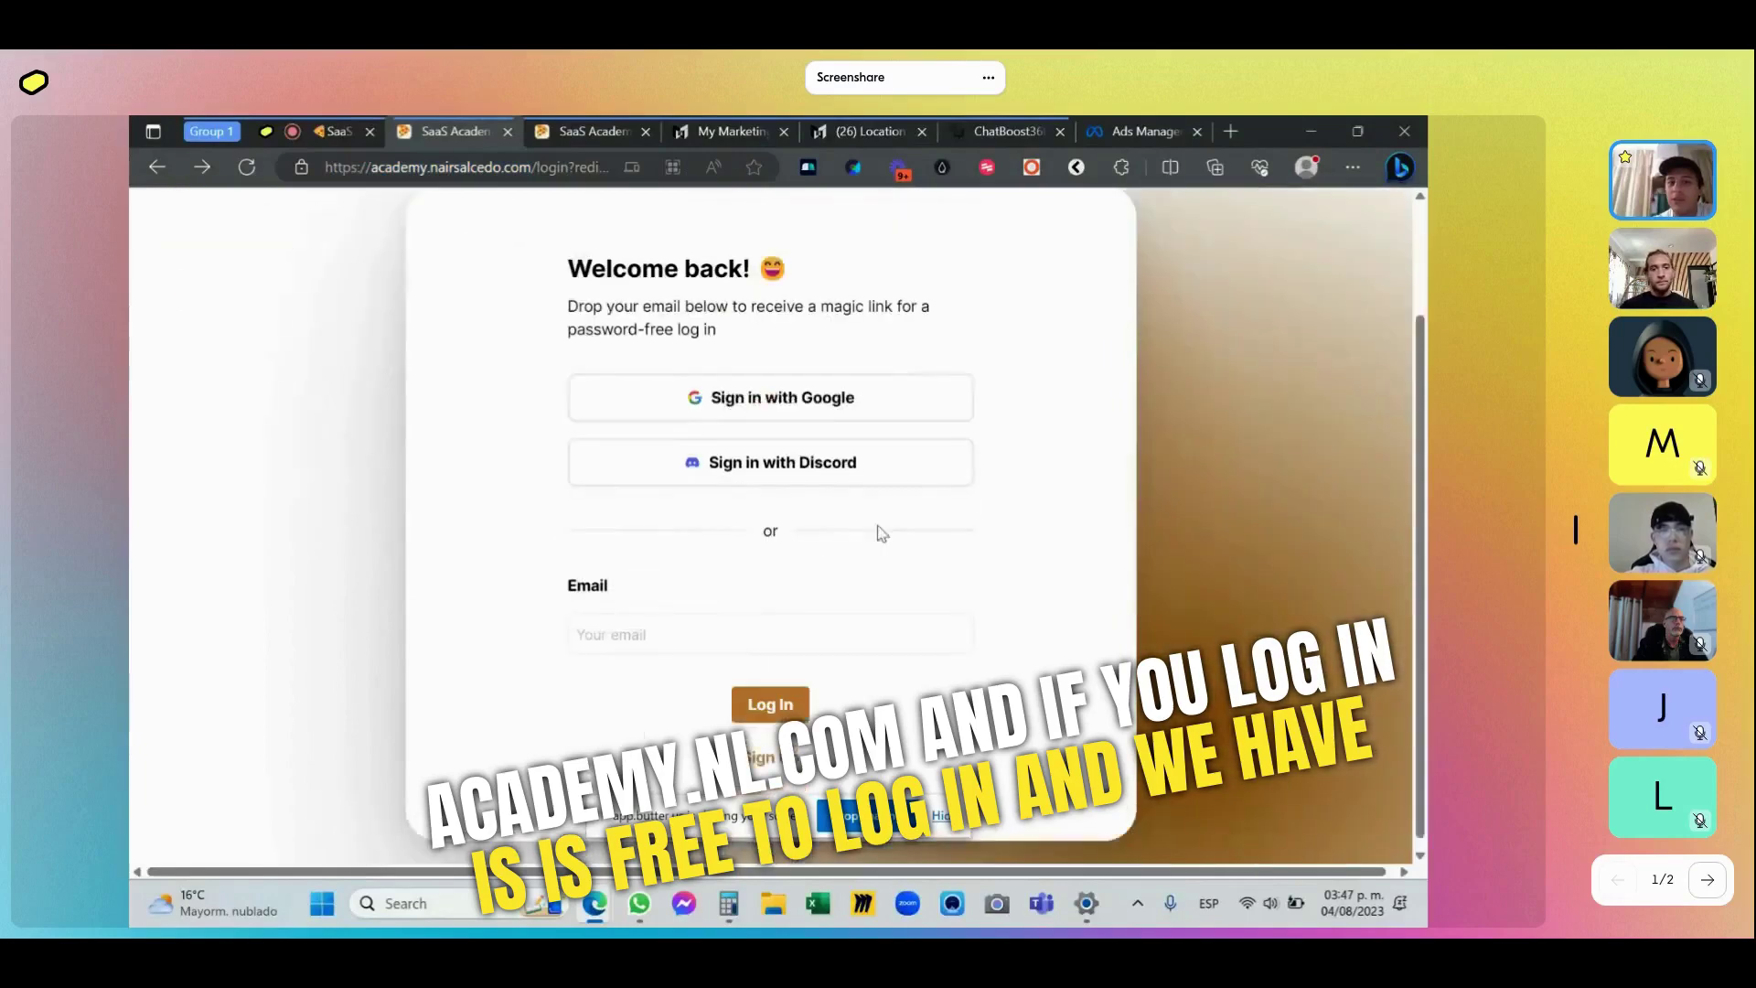
{"action": "left_click", "coordinate": [586, 128]}
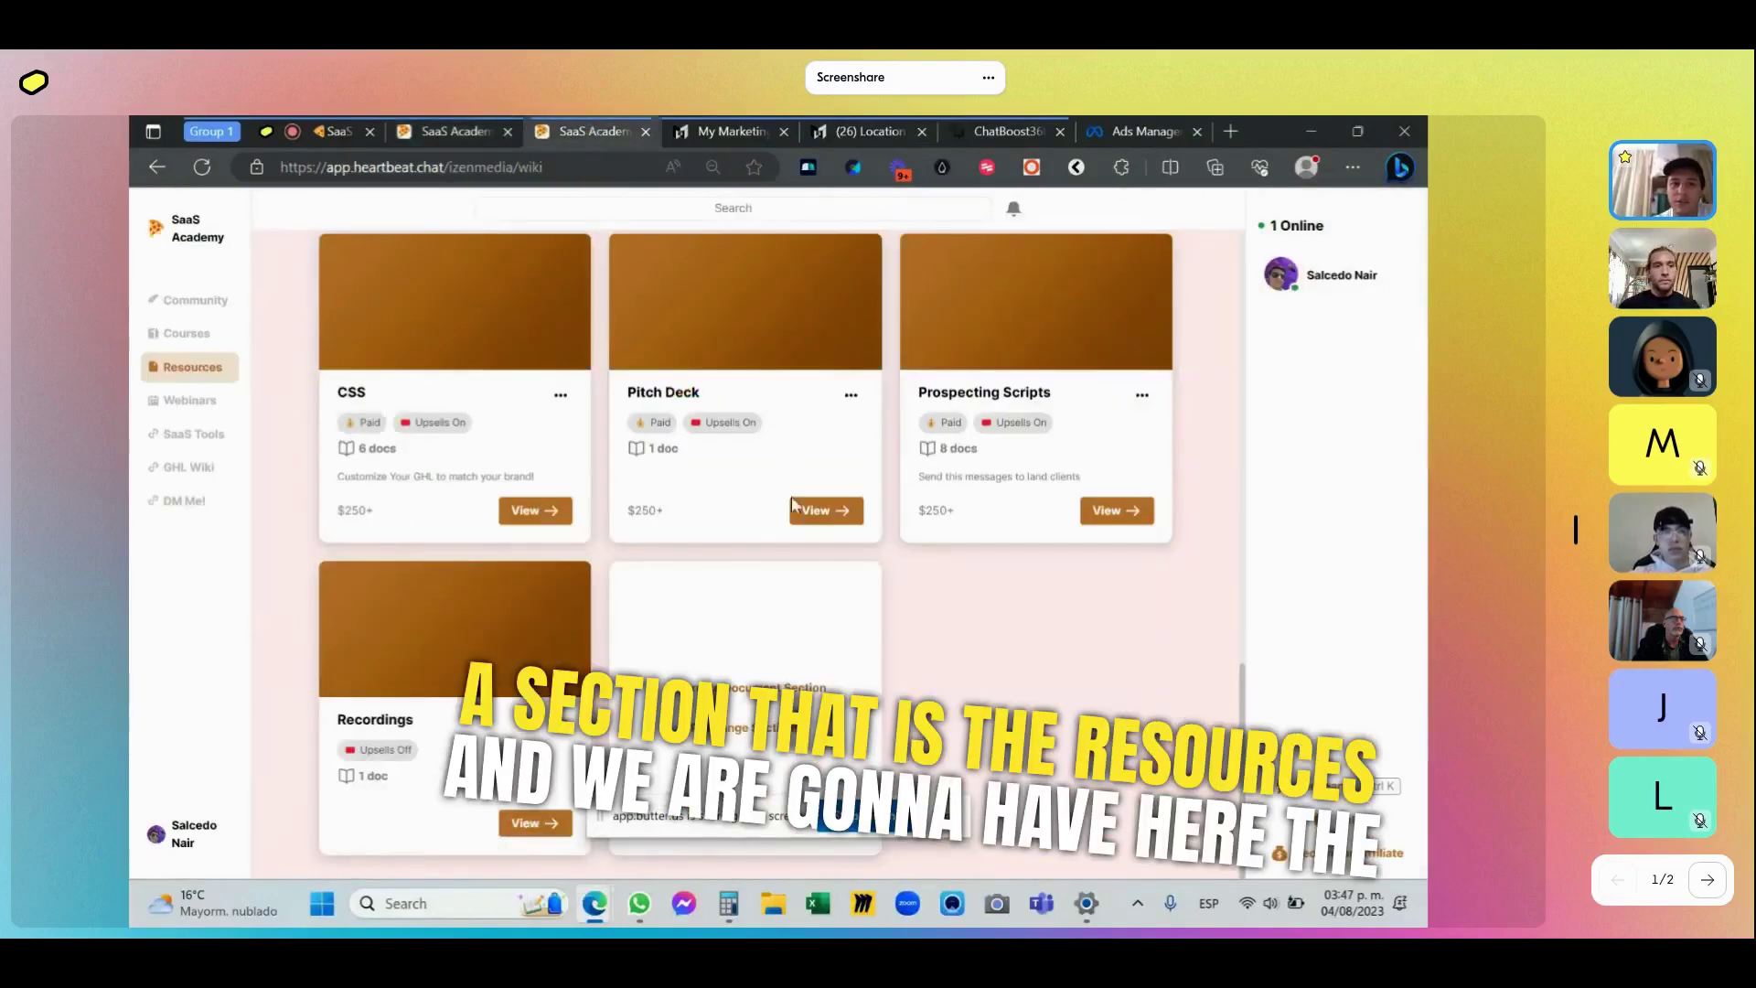